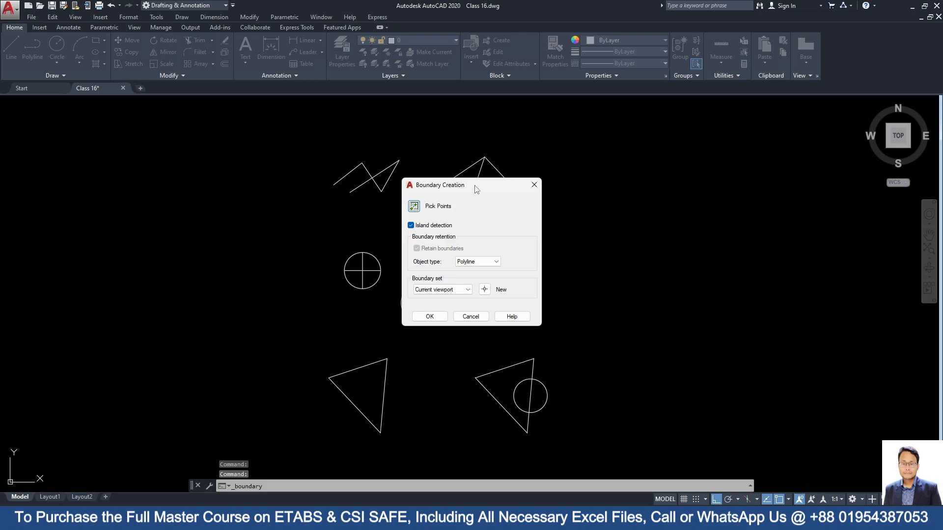
# Create a polyline boundary from the closed triangular area of the crossing zigzag lines, picking a point inside it
pyautogui.moveTo(474, 185); pyautogui.dragTo(646, 171)
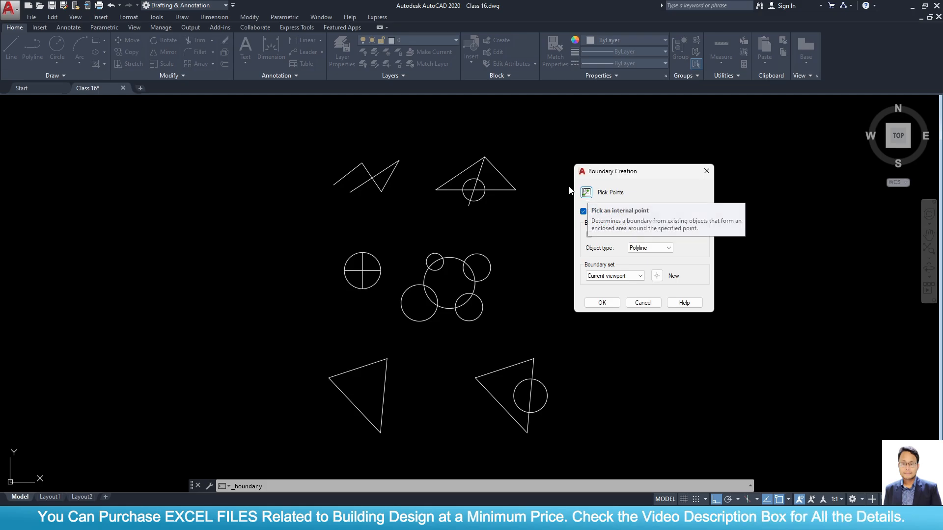
pyautogui.click(587, 192)
pyautogui.scroll(5, 376, 187)
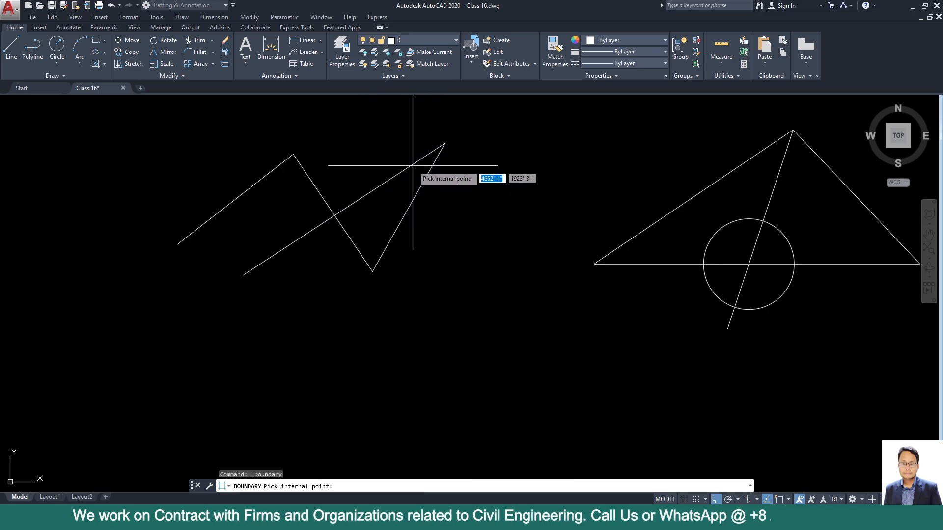
pyautogui.click(386, 205)
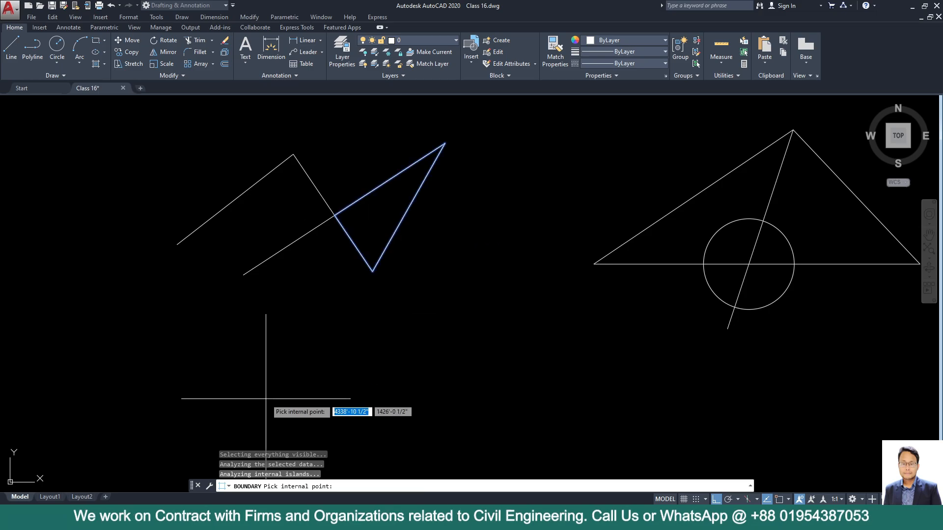
pyautogui.press('Return')
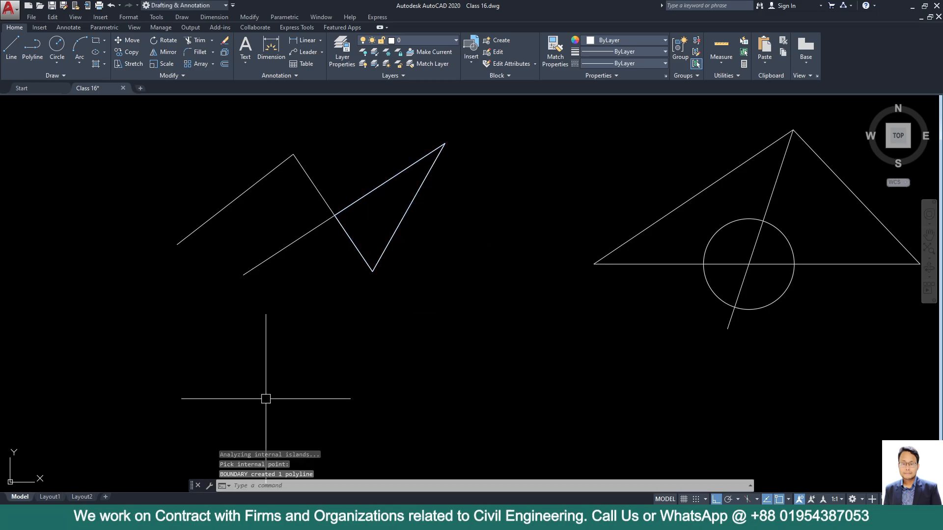
pyautogui.click(370, 192)
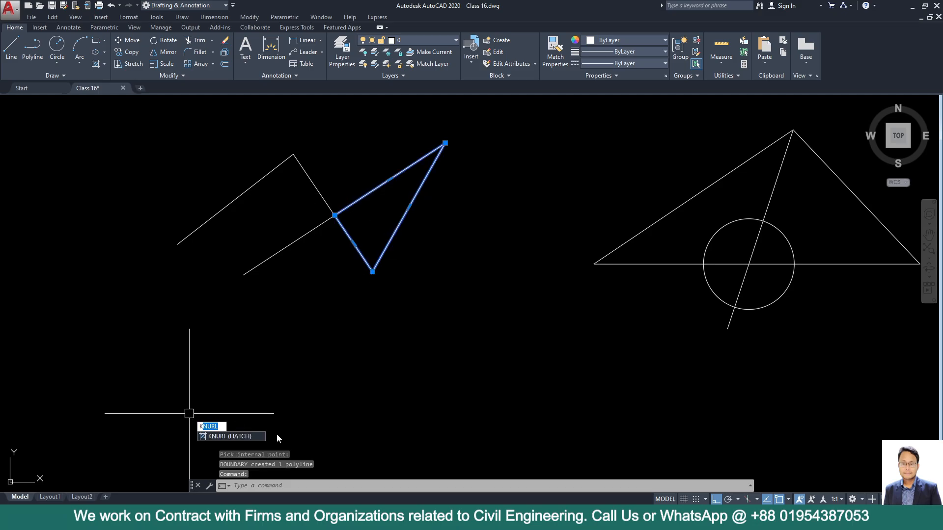
pyautogui.press('Escape')
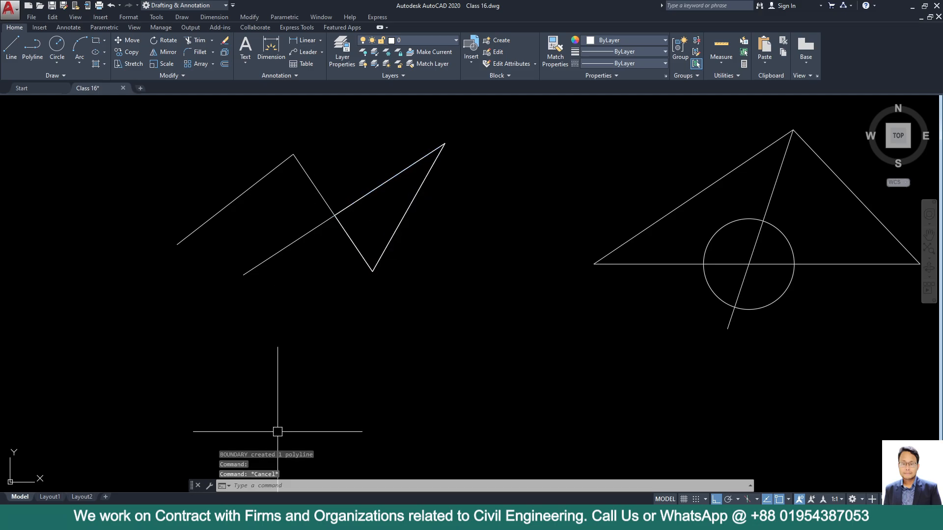
# Move the triangular boundary polyline from its line-crossing corner to the empty area left of the zigzag lines
pyautogui.click(350, 245)
pyautogui.write('M')
pyautogui.press('Return')
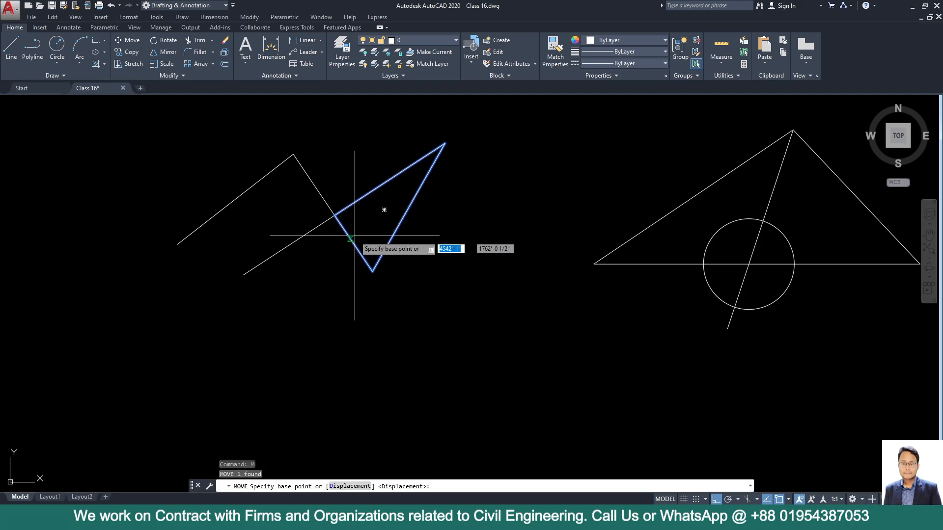
pyautogui.click(334, 215)
pyautogui.scroll(-5, 198, 238)
pyautogui.click(71, 229)
pyautogui.scroll(5, 78, 230)
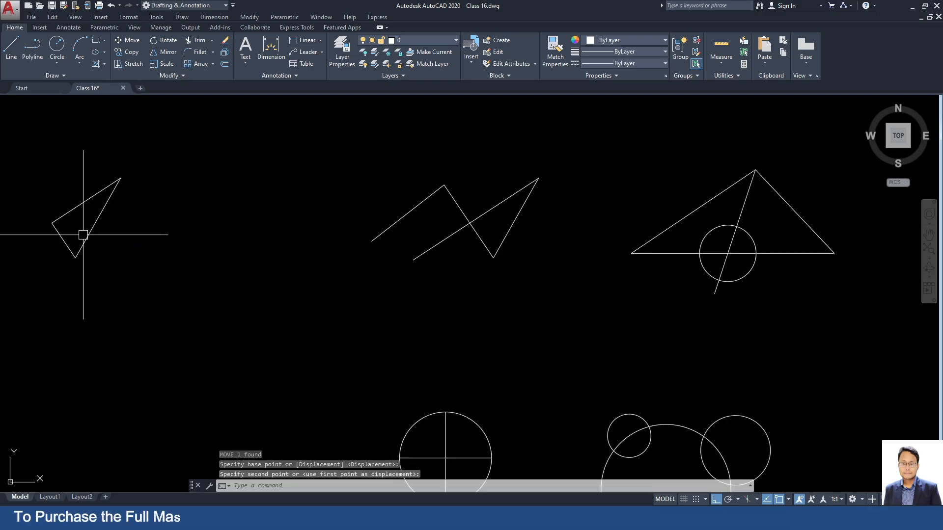
# Select the moved triangular boundary and the original zigzag polyline in turn to compare them
pyautogui.click(144, 223)
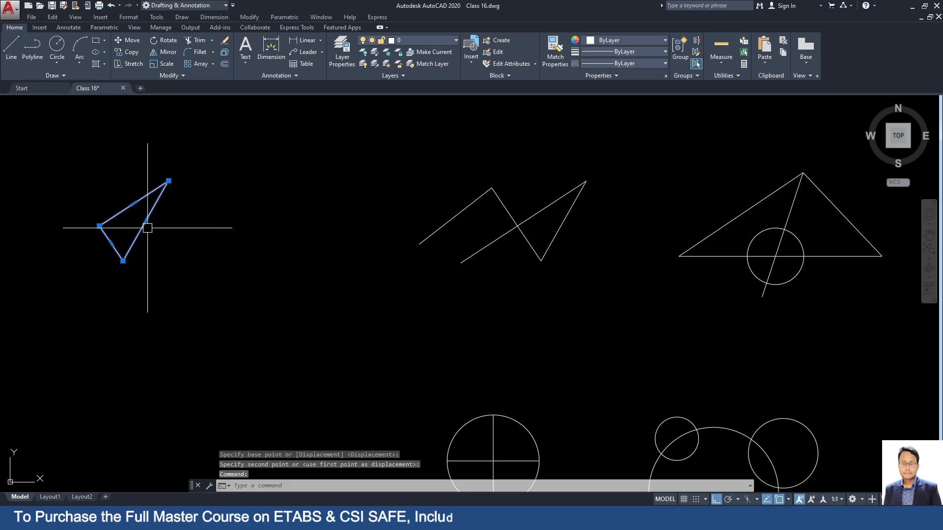
pyautogui.press('Escape')
pyautogui.click(565, 216)
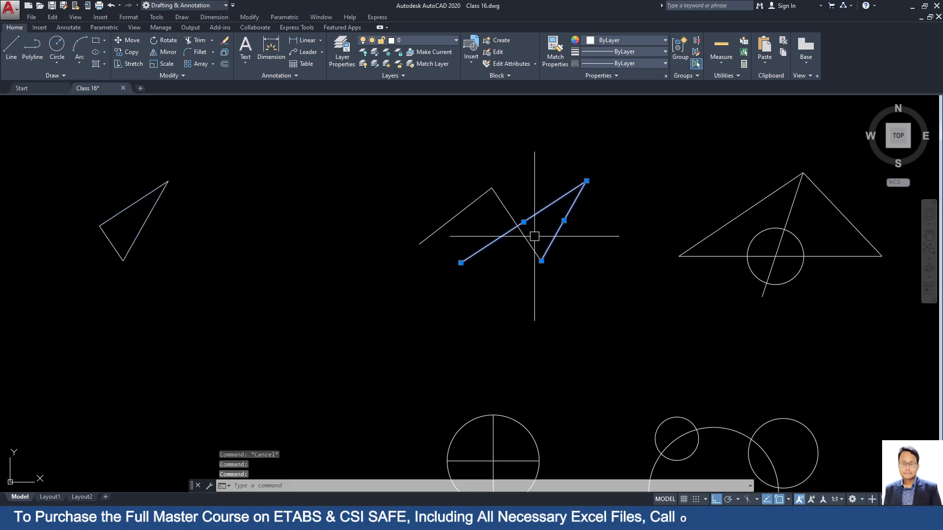
pyautogui.moveTo(447, 319); pyautogui.dragTo(412, 326, button='middle')
pyautogui.press('Escape')
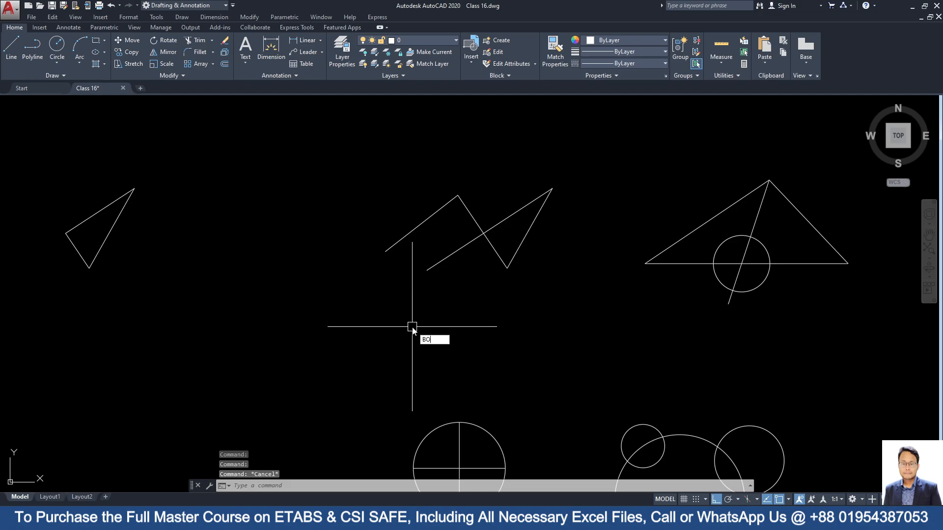
# Try to create a boundary from the open area between the two crossing zigzag lines
pyautogui.press('Return')
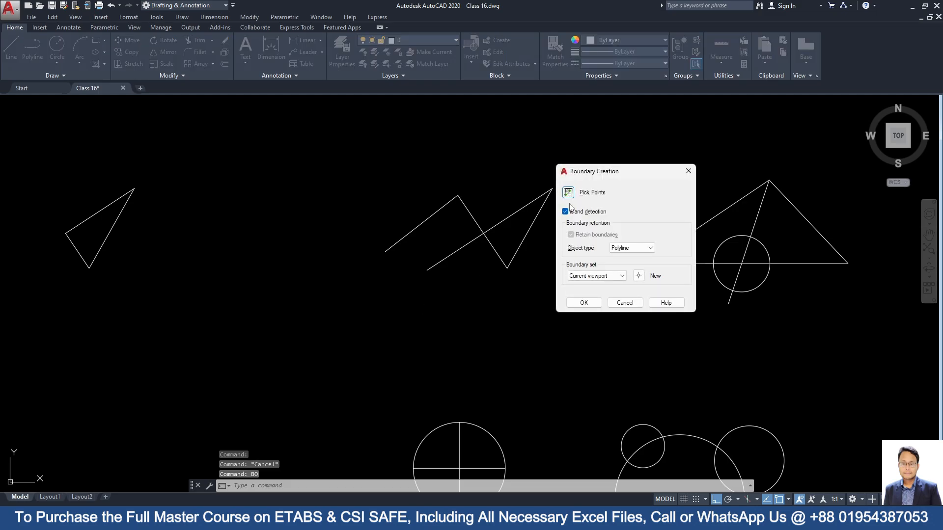
pyautogui.click(568, 193)
pyautogui.click(447, 237)
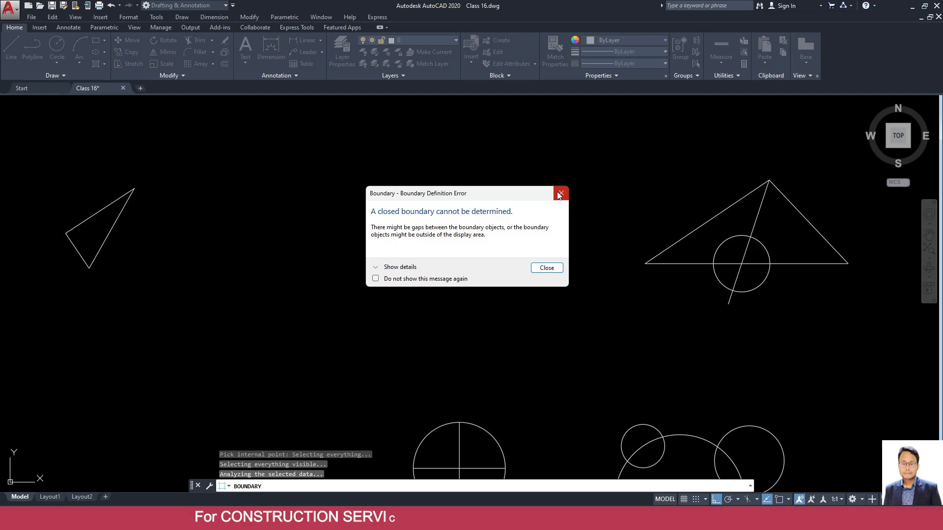
pyautogui.click(546, 268)
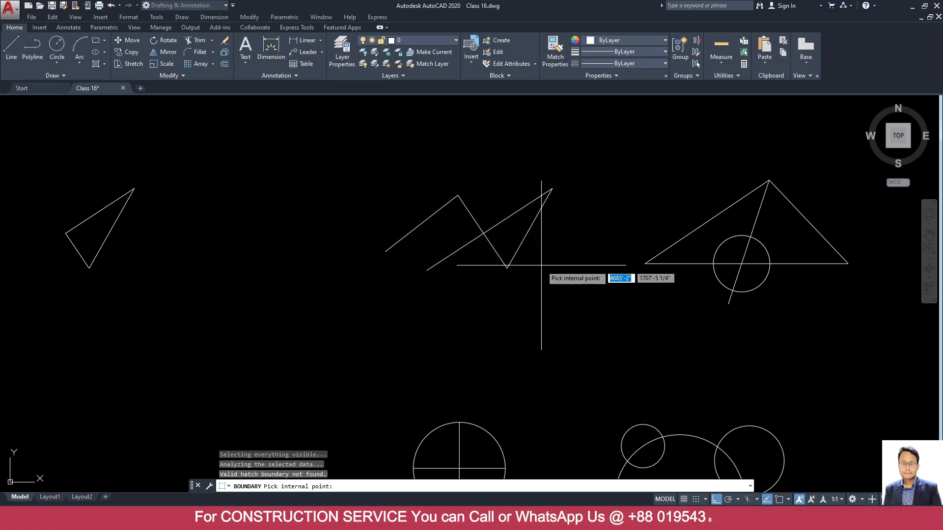
pyautogui.press('Return')
pyautogui.press('Return')
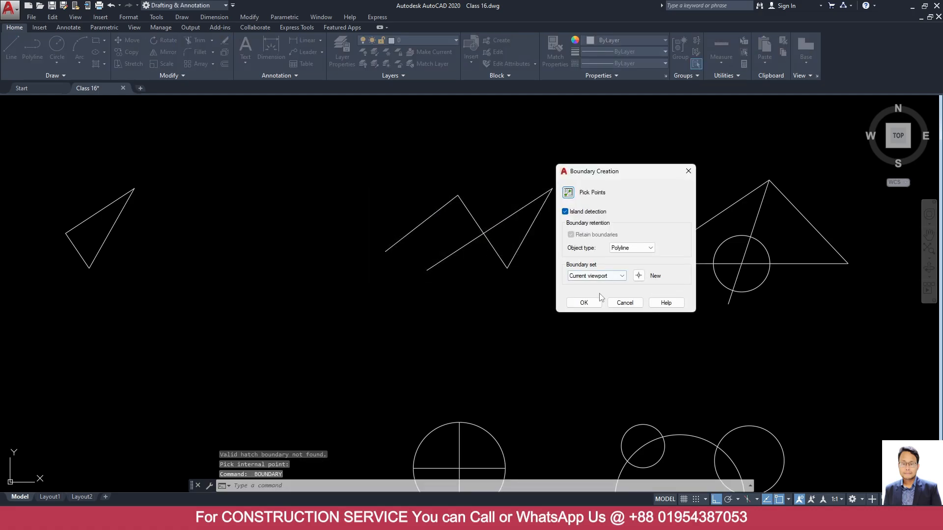
pyautogui.click(569, 192)
pyautogui.moveTo(685, 251); pyautogui.dragTo(402, 250, button='middle')
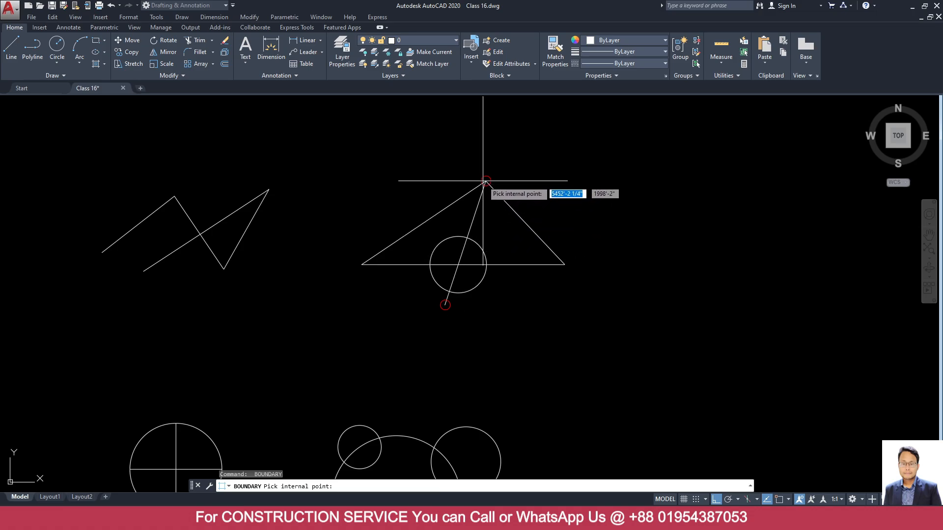
pyautogui.click(436, 232)
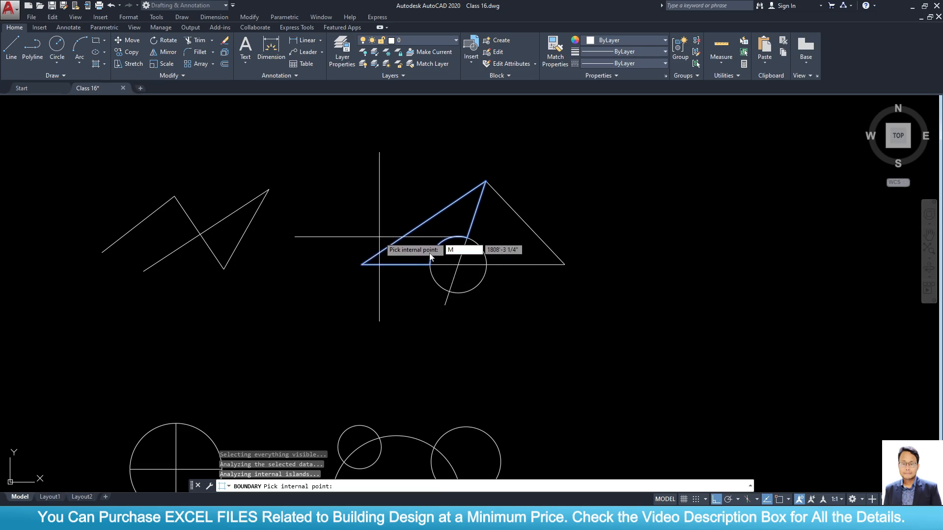
pyautogui.press('Escape')
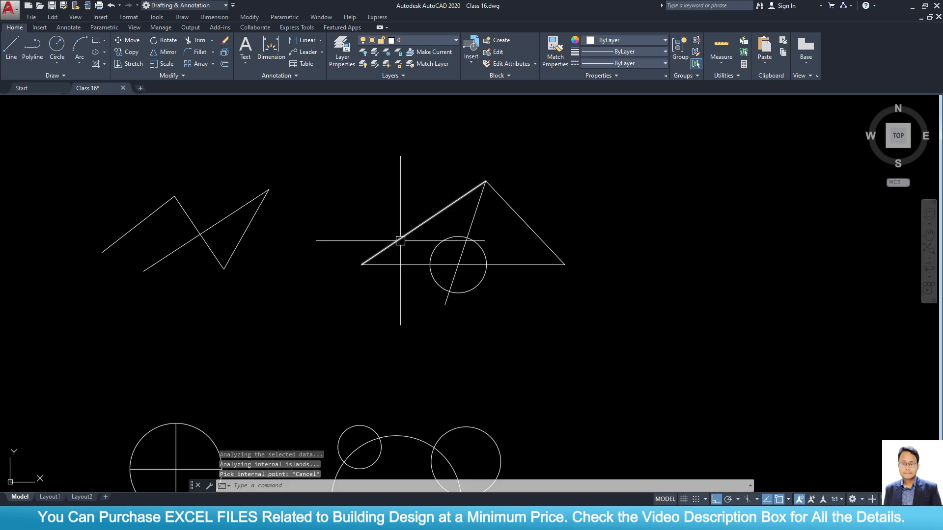
pyautogui.click(412, 265)
pyautogui.press('Escape')
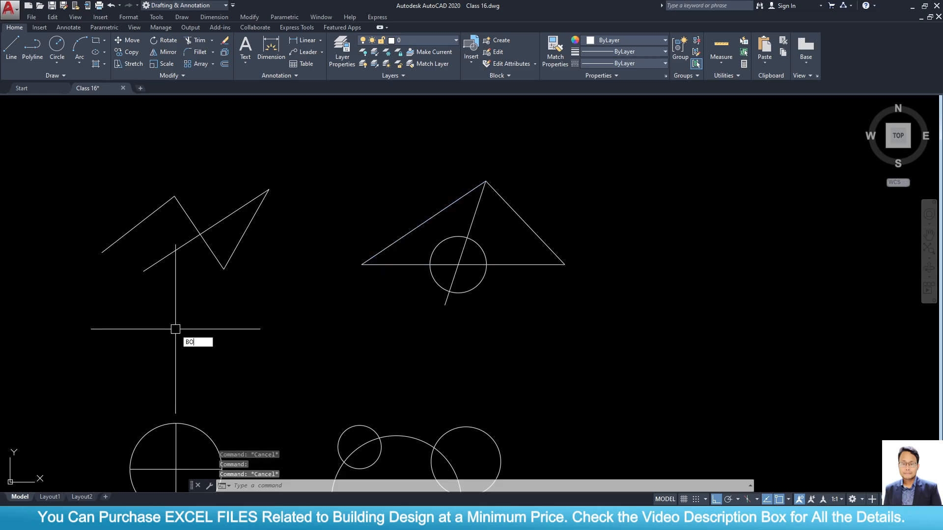
# Create a polyline boundary from the large triangle's area left of the slanted line and outside the circle
pyautogui.press('Return')
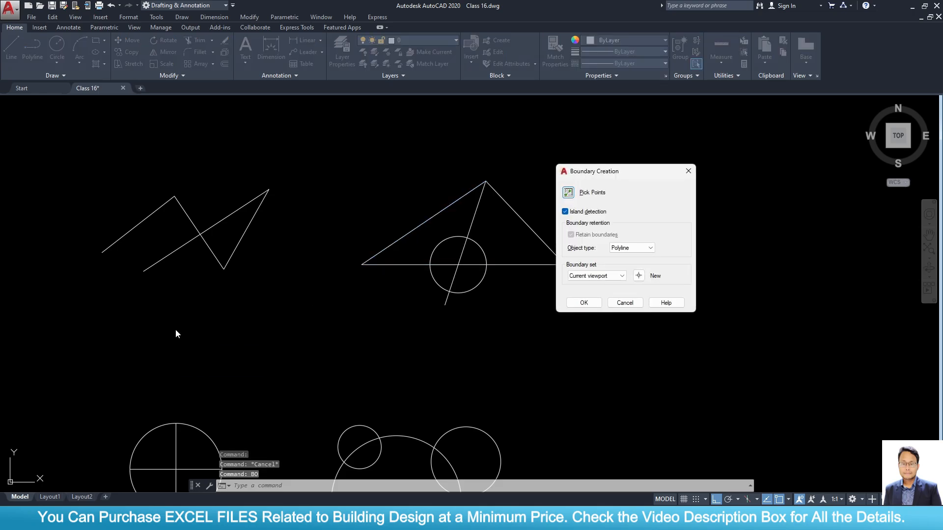
pyautogui.click(569, 193)
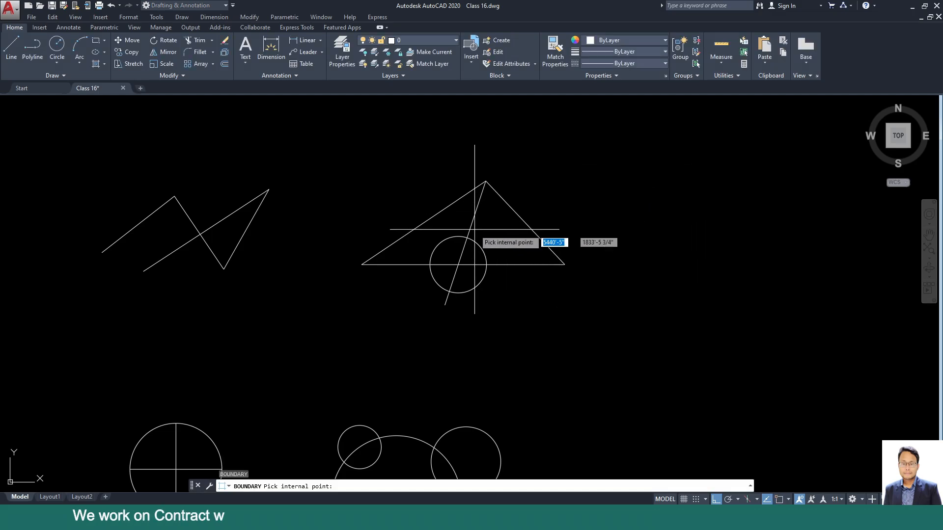
pyautogui.click(418, 243)
pyautogui.scroll(3, 450, 255)
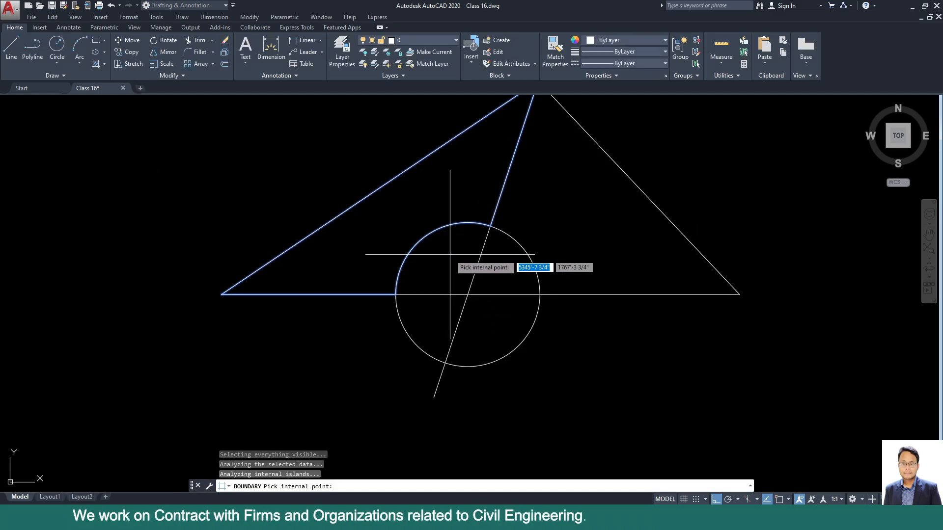
pyautogui.press('Return')
pyautogui.scroll(-2, 388, 278)
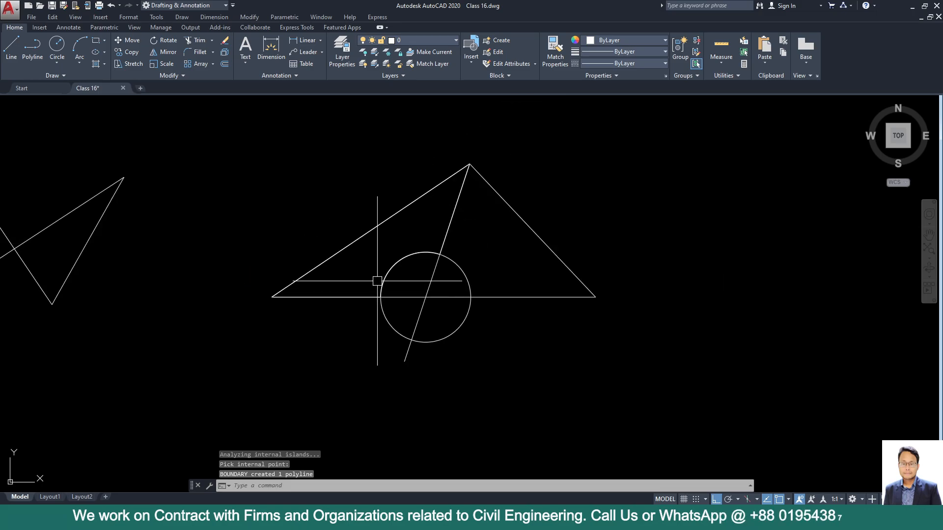
pyautogui.click(387, 272)
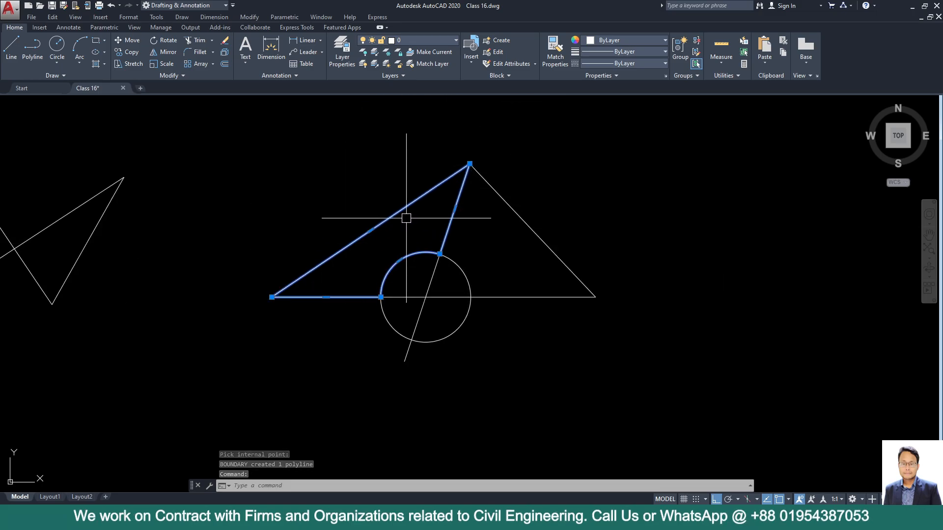
pyautogui.press('Escape')
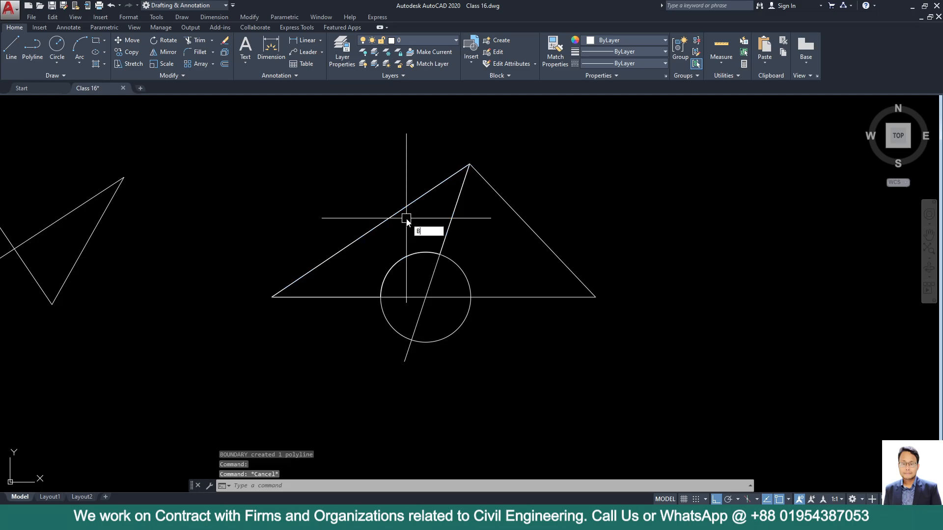
# Create polyline boundaries from the circle's two sectors right of the slanted line, above and below the triangle's base
pyautogui.write('BO')
pyautogui.press('Return')
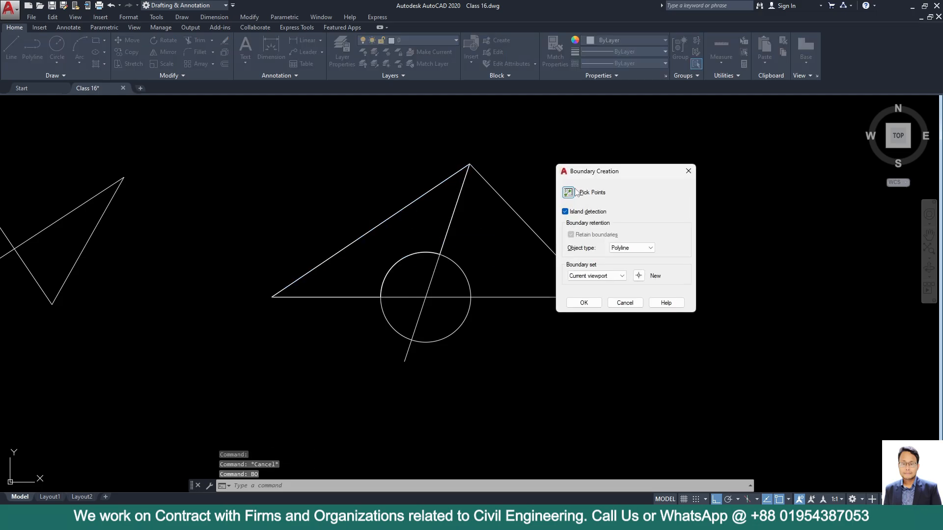
pyautogui.click(573, 192)
pyautogui.click(445, 318)
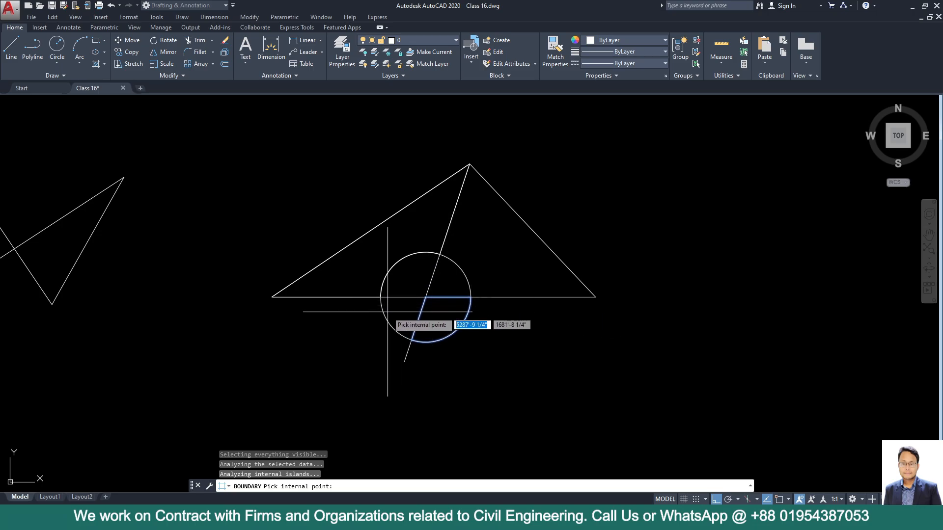
pyautogui.click(457, 280)
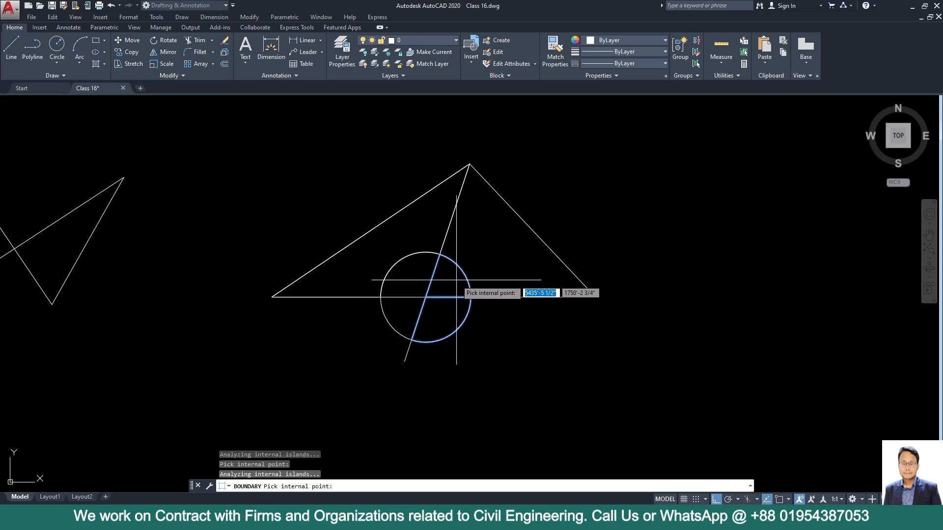
pyautogui.press('Return')
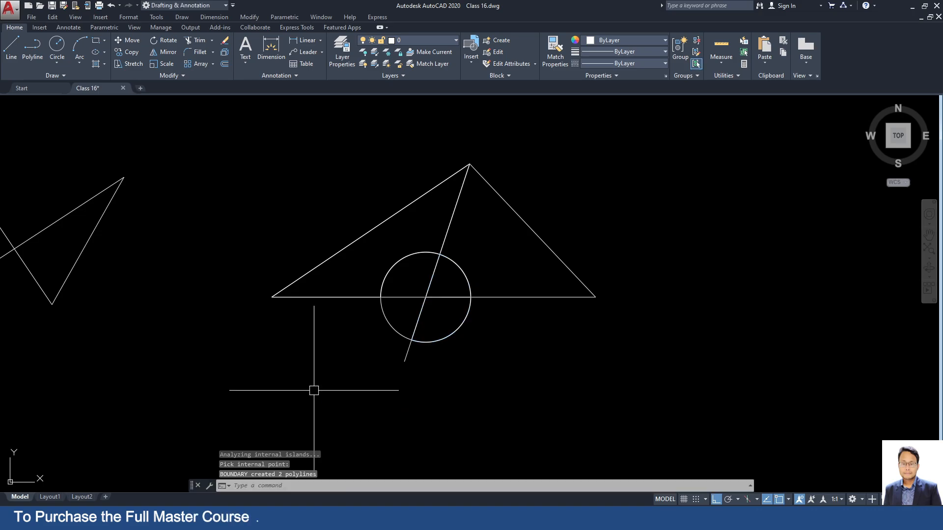
# Move the three new boundary polylines horizontally about 1015' to the right of the triangle, using its left corner as base point
pyautogui.click(448, 333)
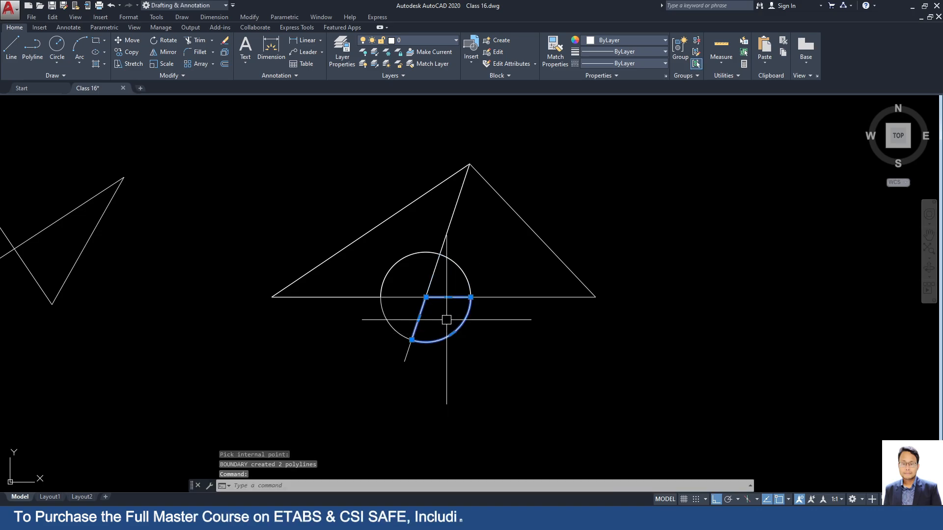
pyautogui.click(461, 267)
pyautogui.click(364, 235)
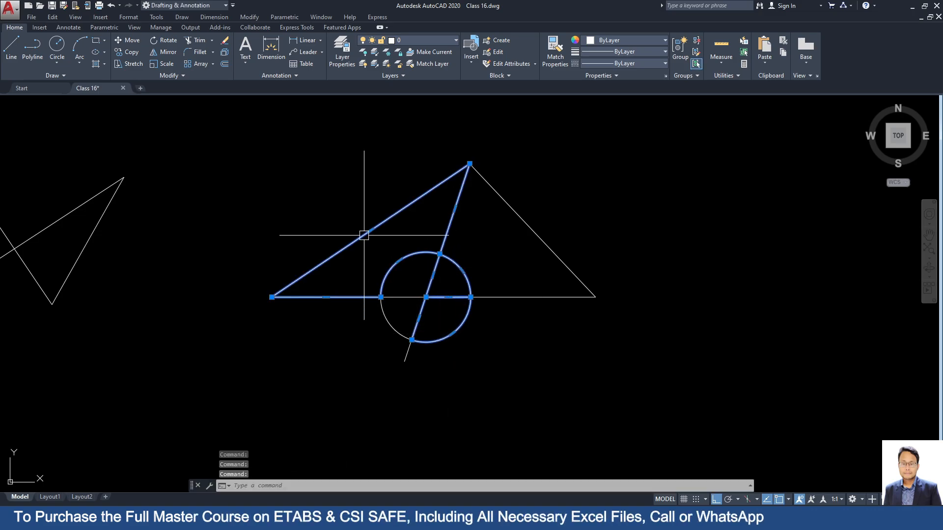
pyautogui.press('Return')
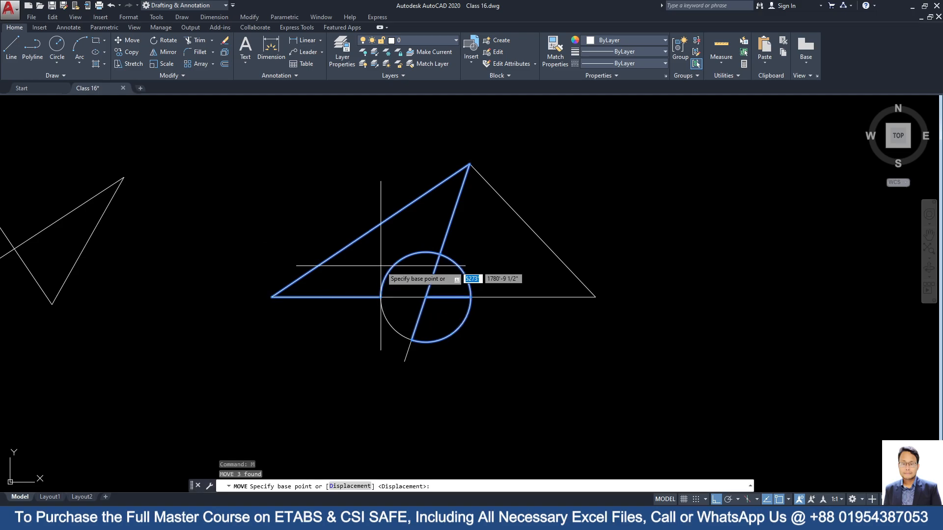
pyautogui.click(271, 297)
pyautogui.moveTo(689, 271); pyautogui.dragTo(501, 263, button='middle')
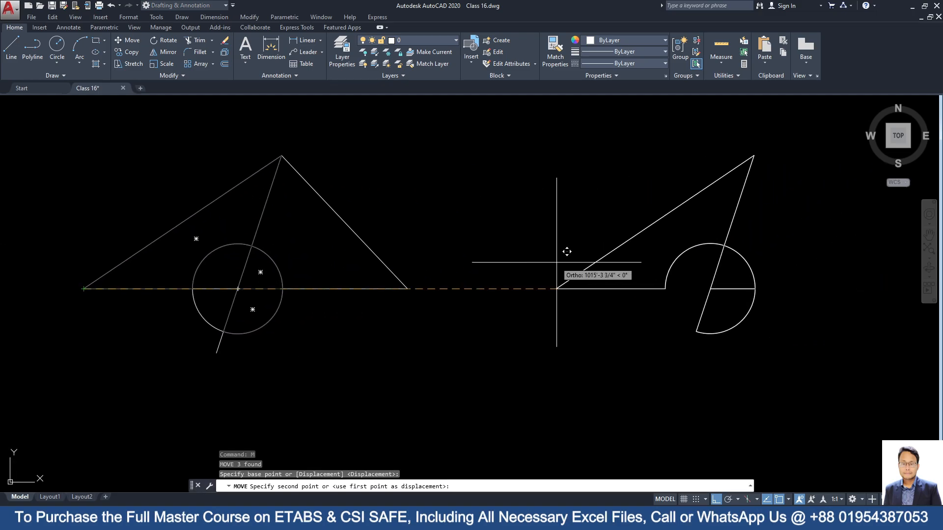
pyautogui.click(557, 263)
# Move the two circle-sector polylines away from the extracted triangle piece, using their shared upper corner as base point
pyautogui.click(783, 320)
pyautogui.click(695, 288)
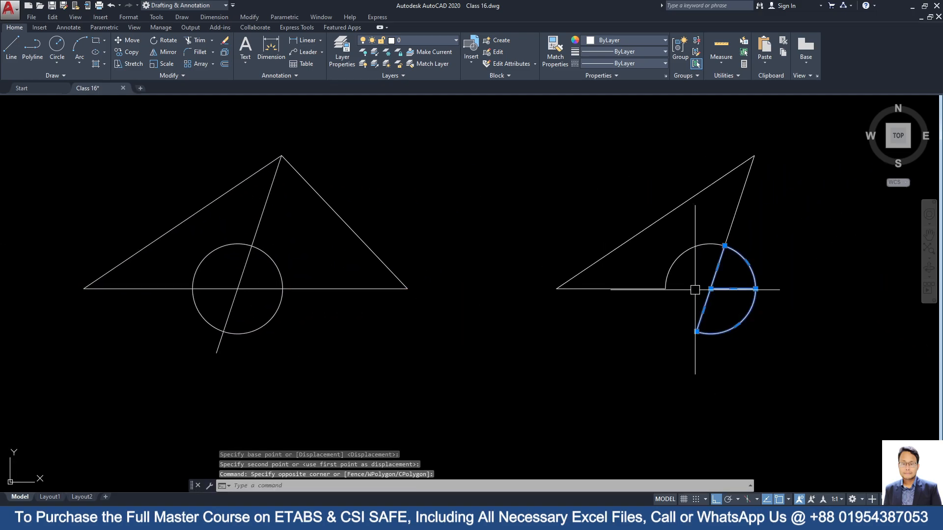
pyautogui.write('M')
pyautogui.press('Return')
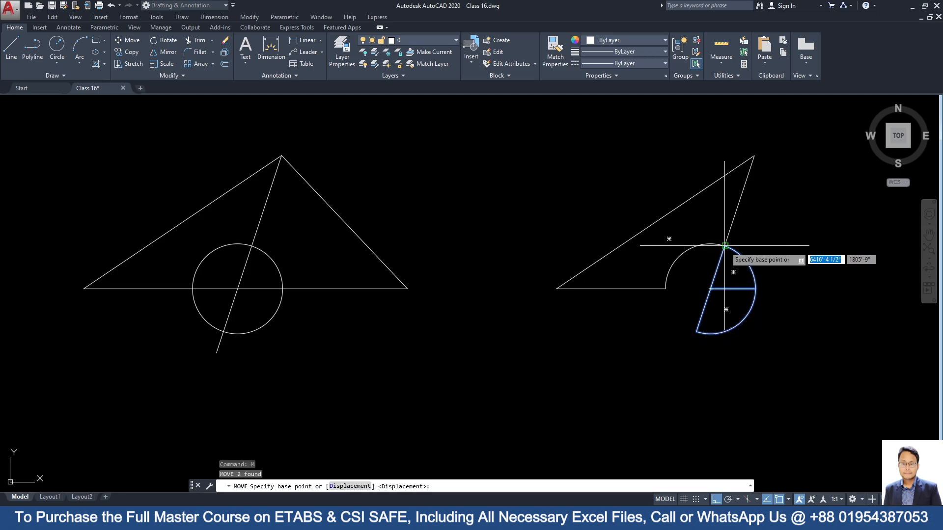
pyautogui.click(725, 245)
pyautogui.scroll(-4, 430, 357)
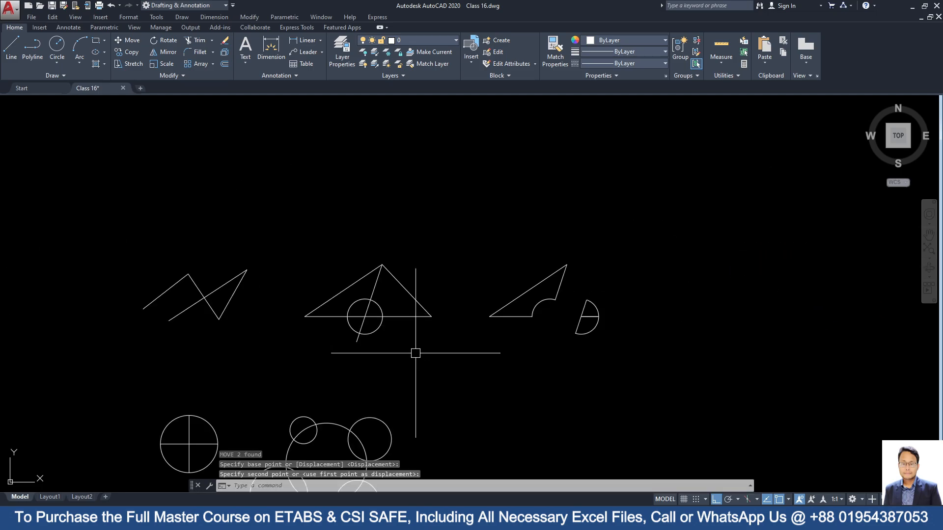
# Create a polyline boundary from the upper-right quadrant of the circle divided by the two perpendicular lines
pyautogui.moveTo(414, 352); pyautogui.dragTo(491, 234, button='middle')
pyautogui.scroll(2, 239, 341)
pyautogui.moveTo(264, 341); pyautogui.dragTo(260, 340, button='middle')
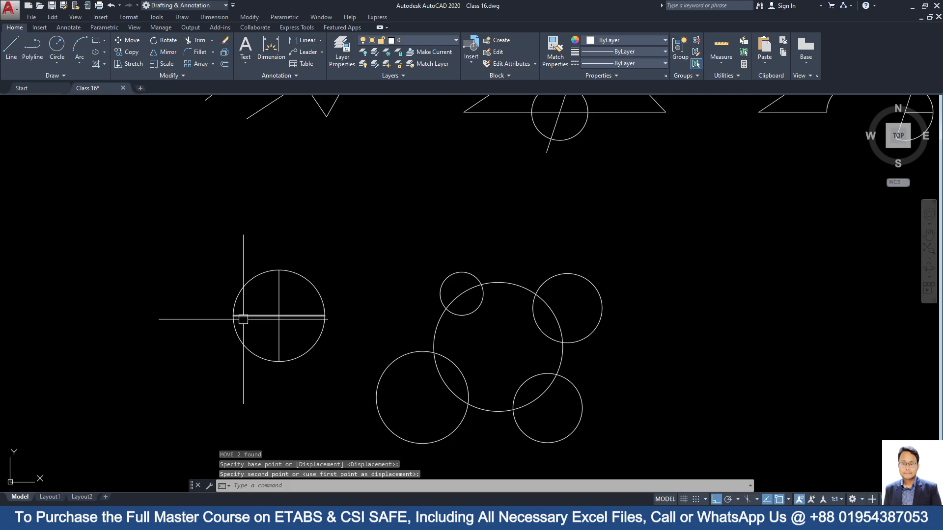
pyautogui.write('bo')
pyautogui.press('Return')
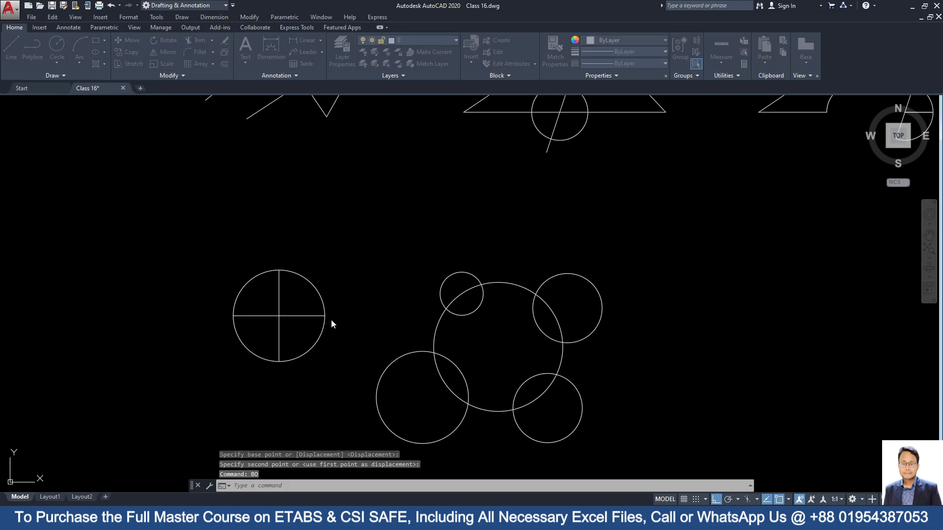
pyautogui.click(569, 193)
pyautogui.click(294, 309)
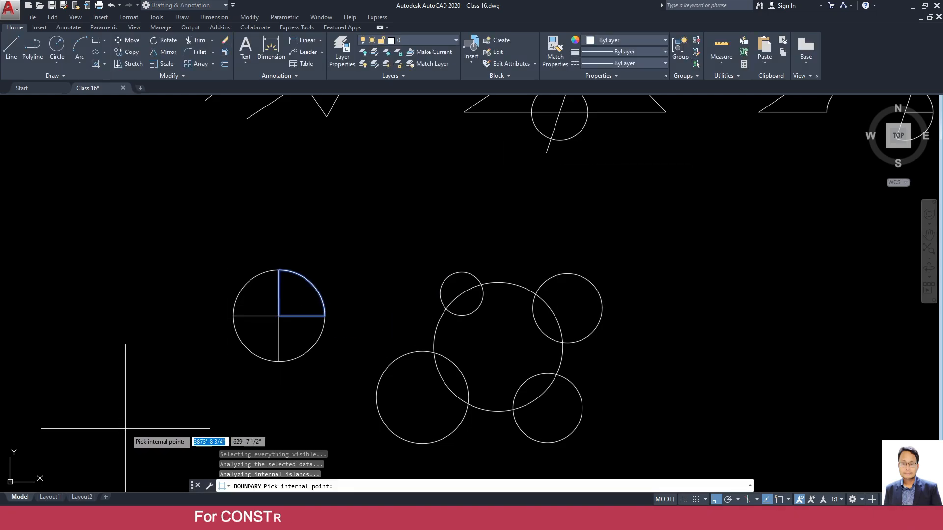
pyautogui.press('Return')
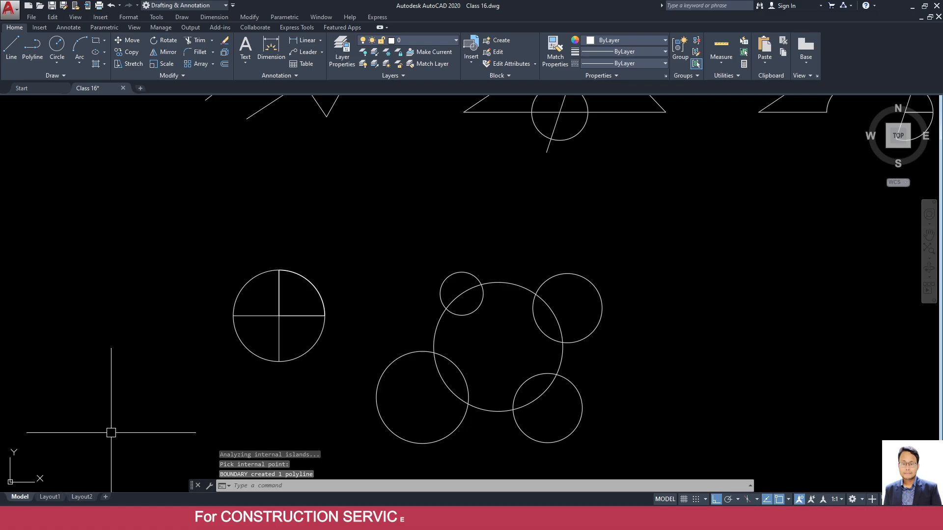
# Move the quarter-circle polyline horizontally to the left of the divided circle, using its square corner as base point
pyautogui.click(316, 318)
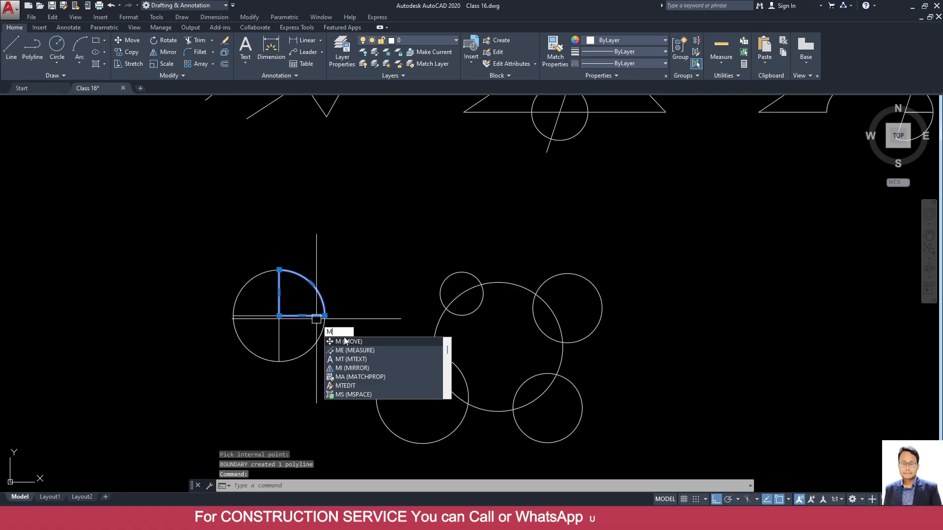
pyautogui.press('Return')
pyautogui.click(279, 316)
pyautogui.click(86, 334)
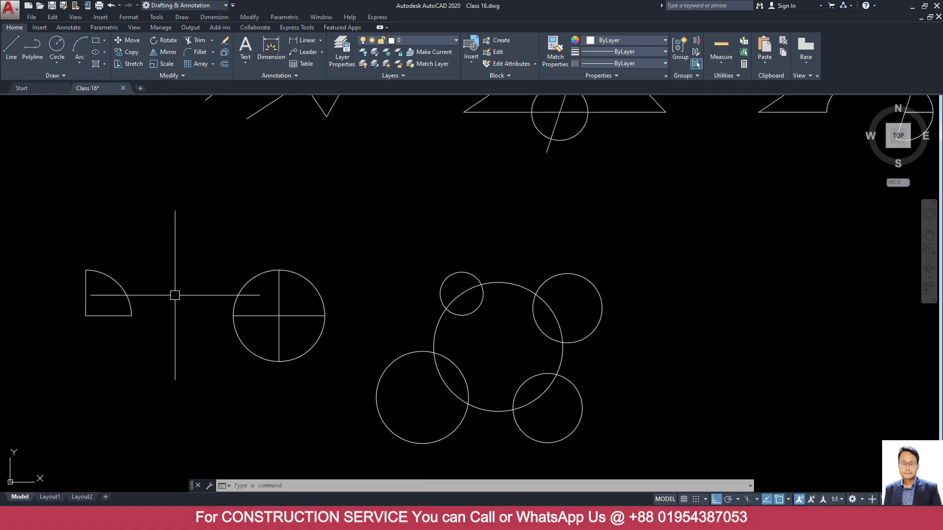
# Create a polyline boundary from the large circle's central area outside the four smaller overlapping circles
pyautogui.scroll(-4, 497, 282)
pyautogui.scroll(4, 410, 287)
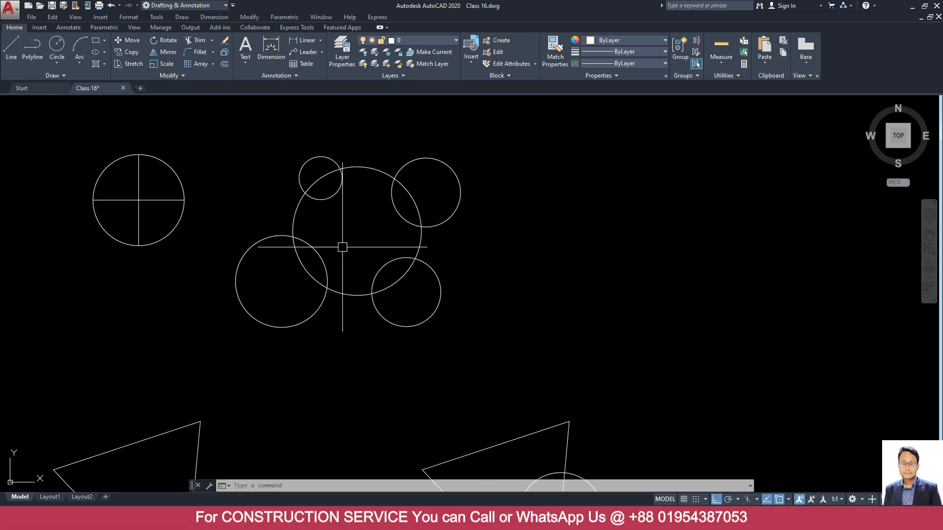
pyautogui.write('O')
pyautogui.press('Return')
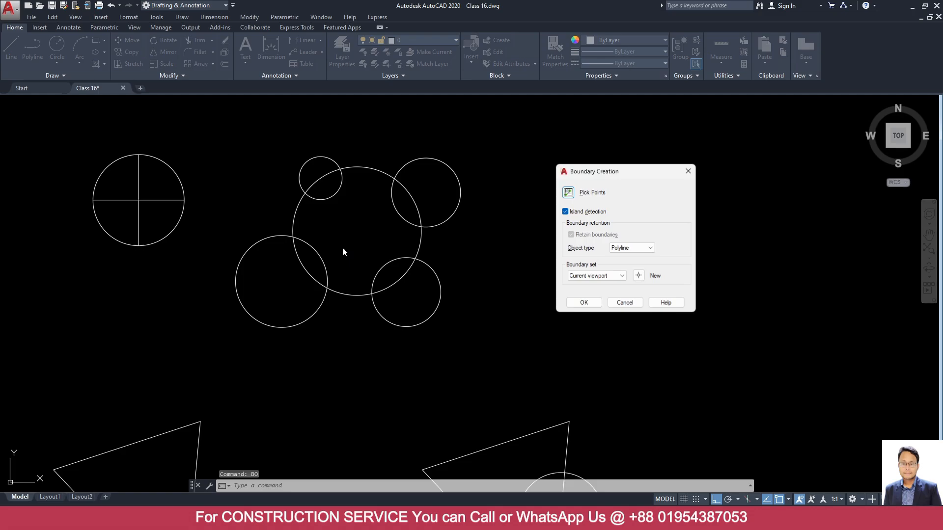
pyautogui.click(568, 194)
pyautogui.click(391, 231)
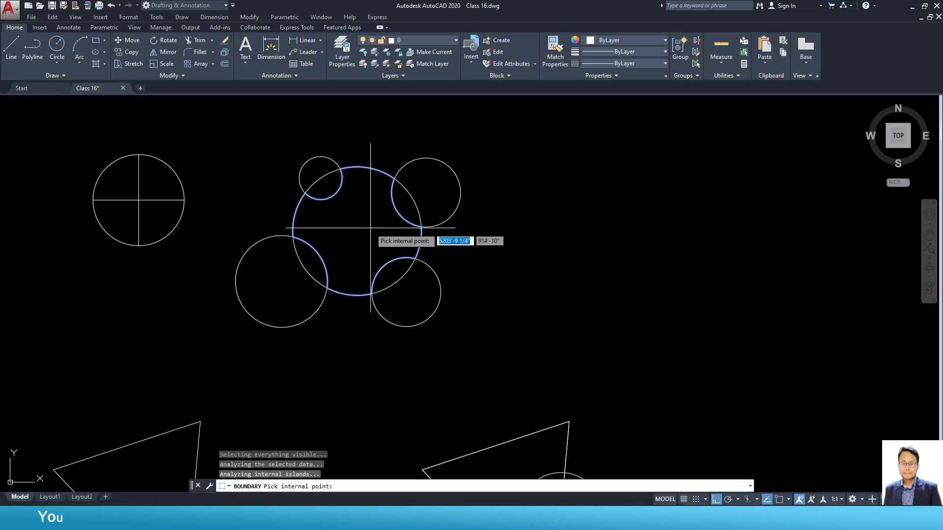
pyautogui.press('Return')
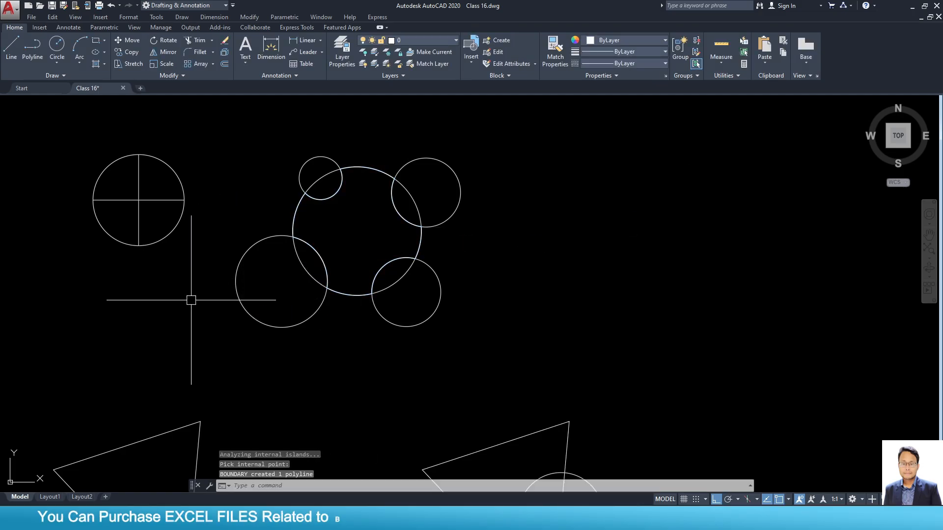
# Move the new notched polyline horizontally to the right of the five circles, using its upper-left notch corner as base point
pyautogui.click(370, 167)
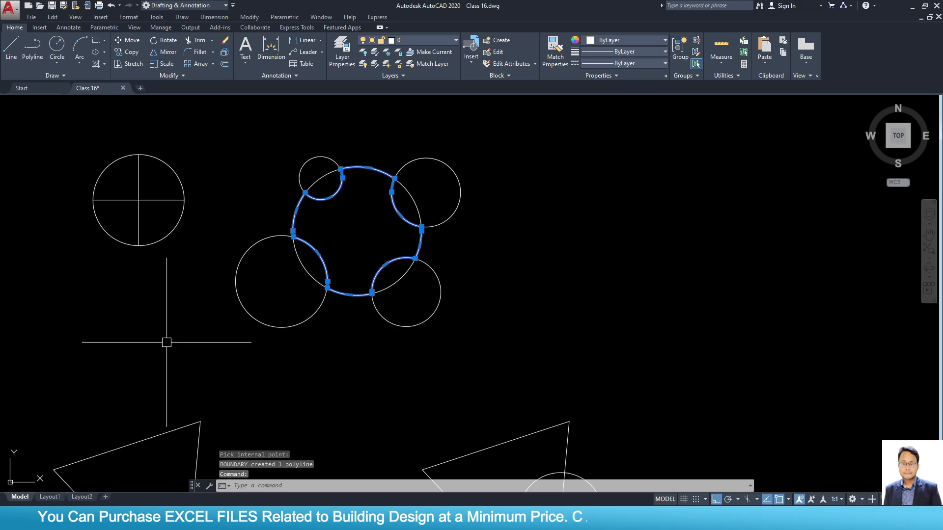
pyautogui.write('m')
pyautogui.press('Return')
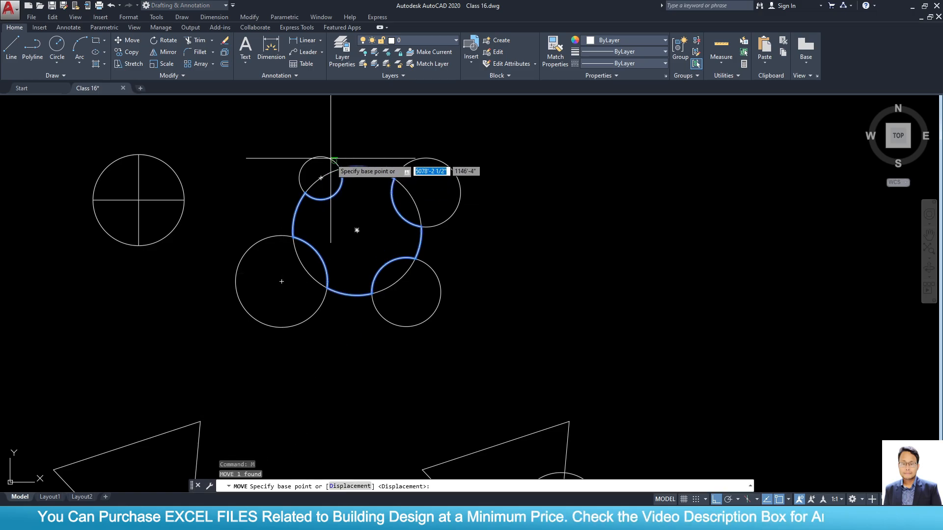
pyautogui.click(341, 170)
pyautogui.click(613, 169)
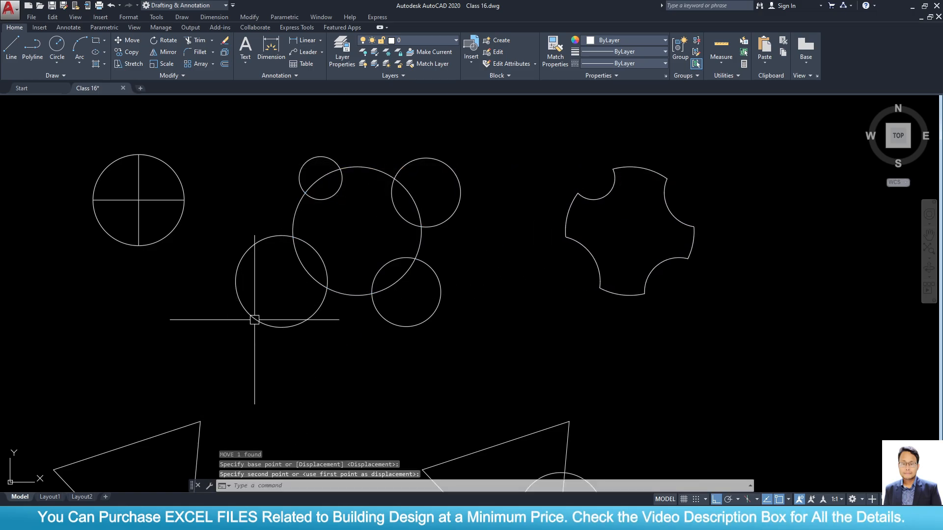
# Trim the outer arcs of the two right-hand small circles and the large circle's arcs inside them
pyautogui.moveTo(441, 314); pyautogui.dragTo(236, 325, button='middle')
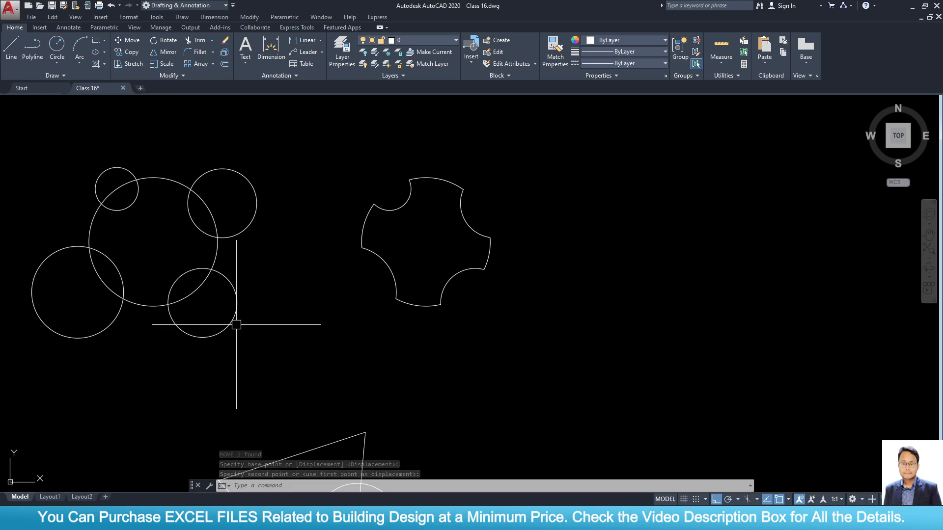
pyautogui.scroll(-2, 237, 325)
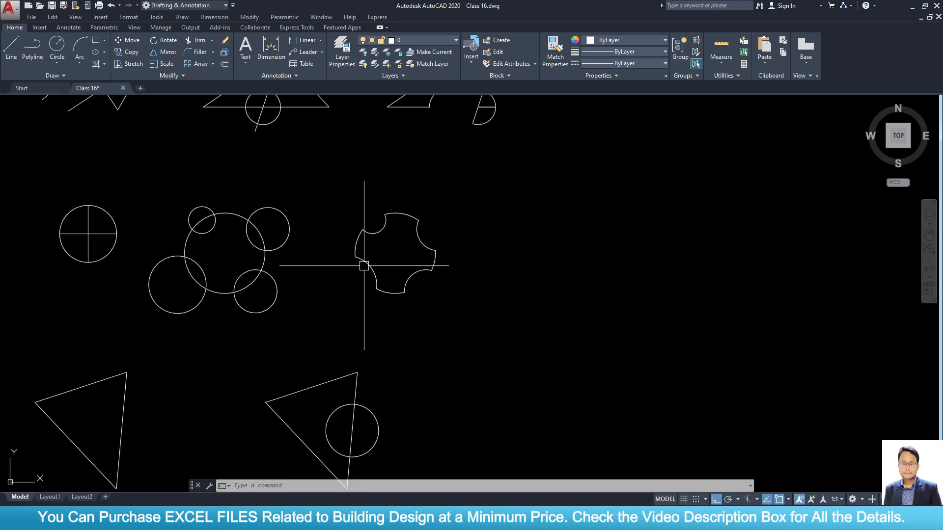
pyautogui.moveTo(245, 298); pyautogui.dragTo(417, 284, button='middle')
pyautogui.scroll(3, 535, 267)
pyautogui.moveTo(536, 267); pyautogui.dragTo(515, 305, button='middle')
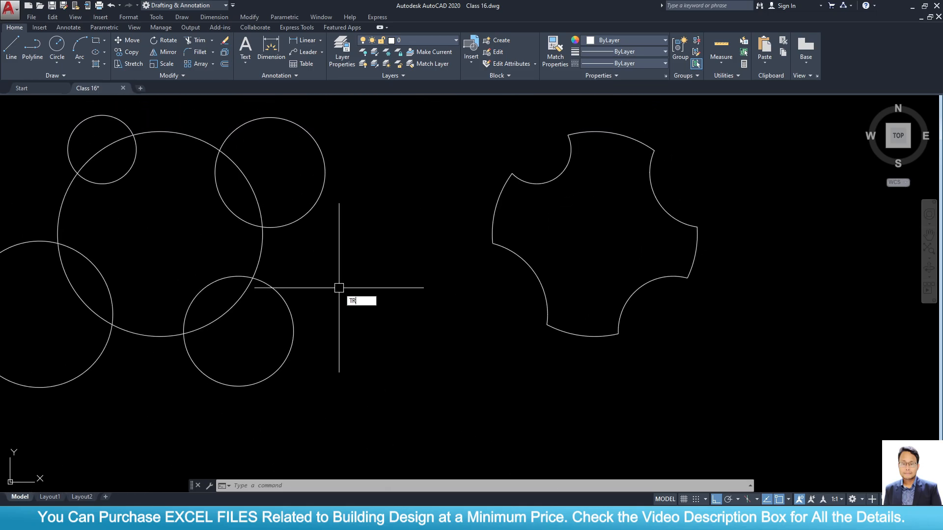
pyautogui.press('Return')
pyautogui.click(253, 194)
pyautogui.click(227, 141)
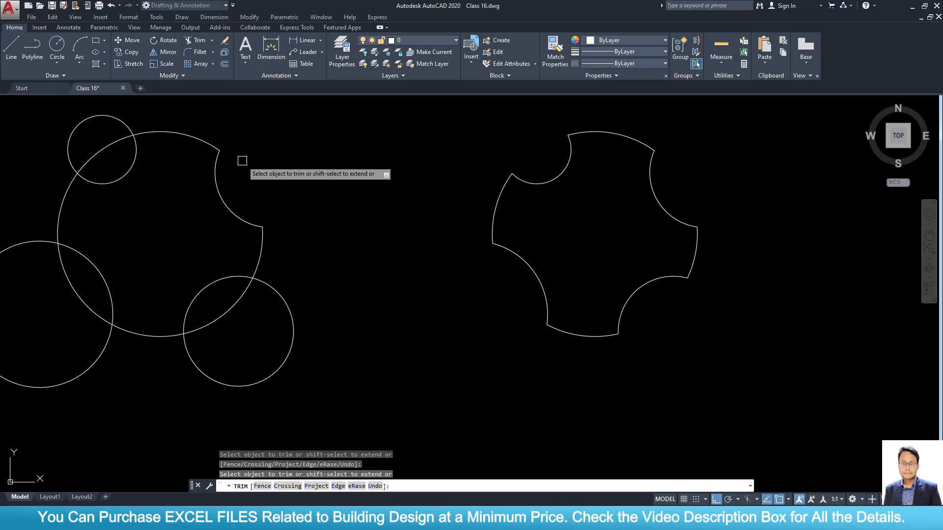
pyautogui.click(267, 286)
pyautogui.click(234, 287)
pyautogui.click(232, 310)
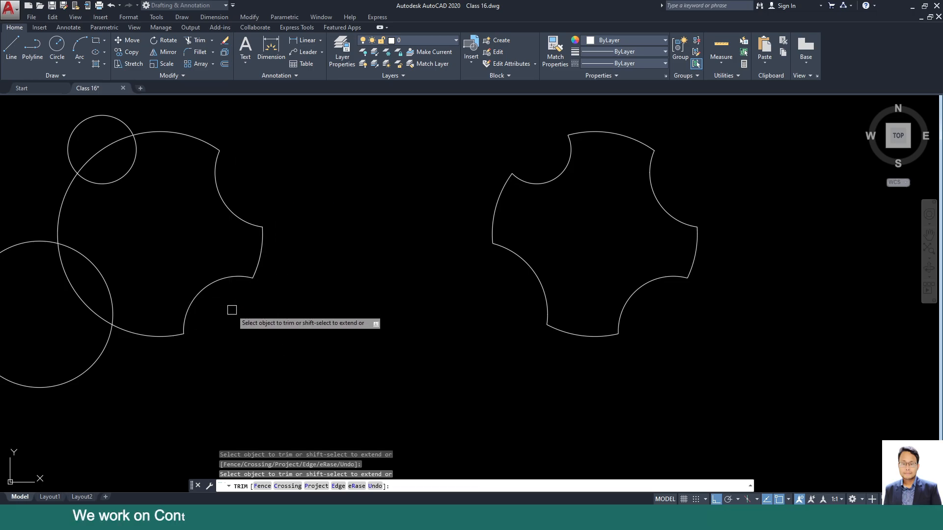
# Trim the outer arcs of the two left-hand small circles and the large circle's arcs inside them
pyautogui.click(110, 344)
pyautogui.click(78, 292)
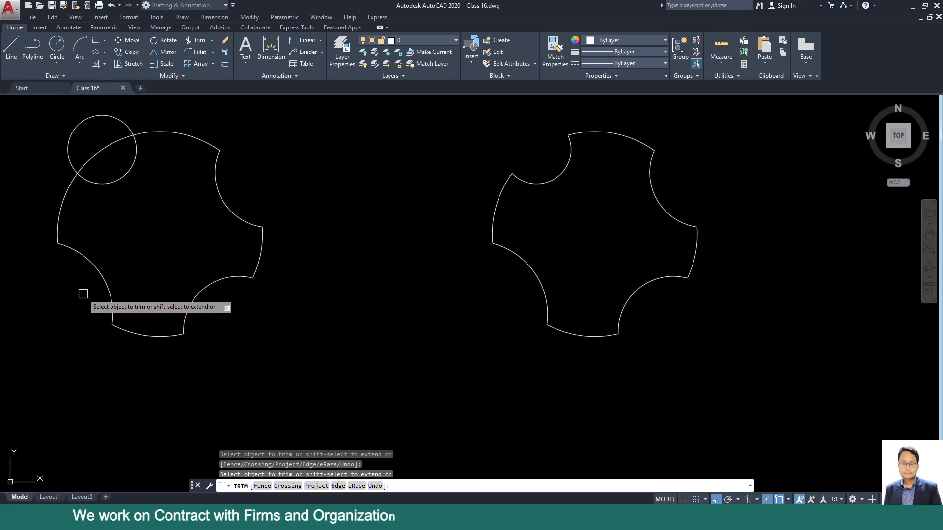
pyautogui.click(98, 154)
pyautogui.click(71, 147)
pyautogui.scroll(-2, 398, 306)
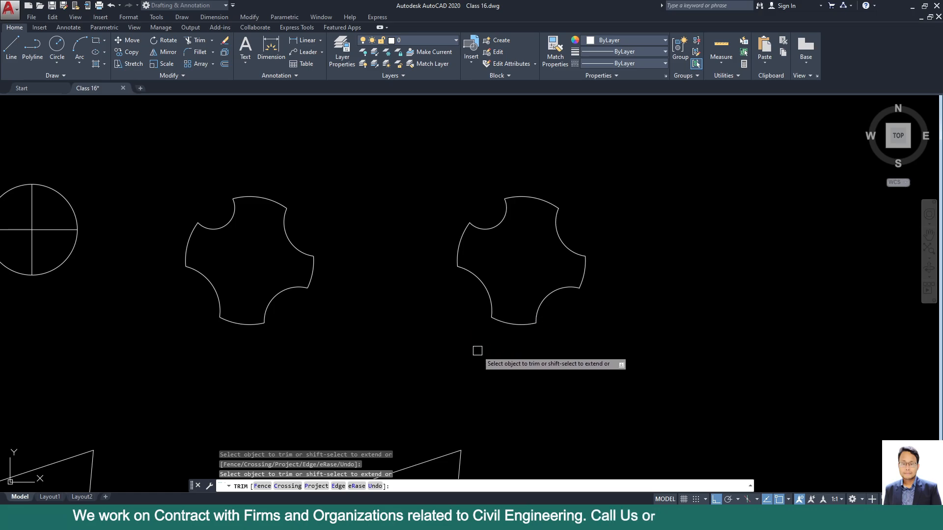
pyautogui.press('Escape')
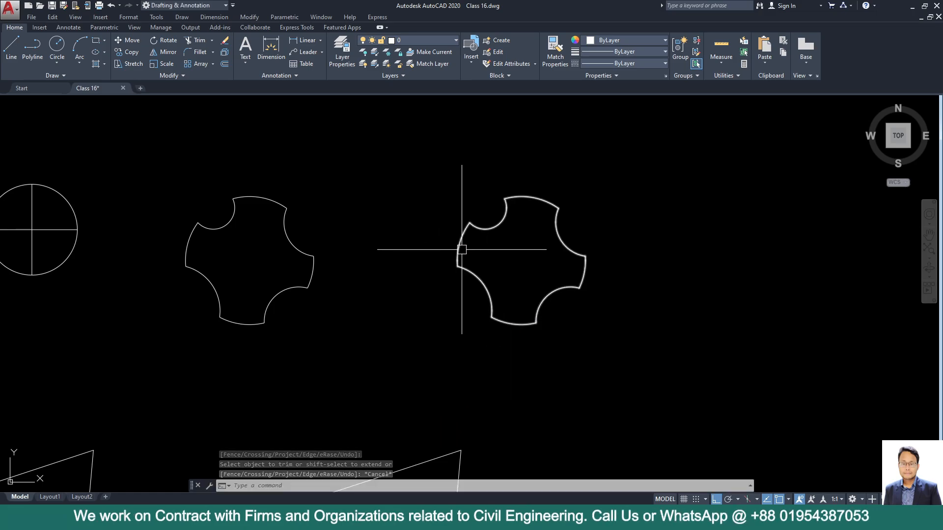
# Examine the original figures beside their extracted boundary shapes and the two triangles in the lowest row
pyautogui.scroll(-3, 457, 246)
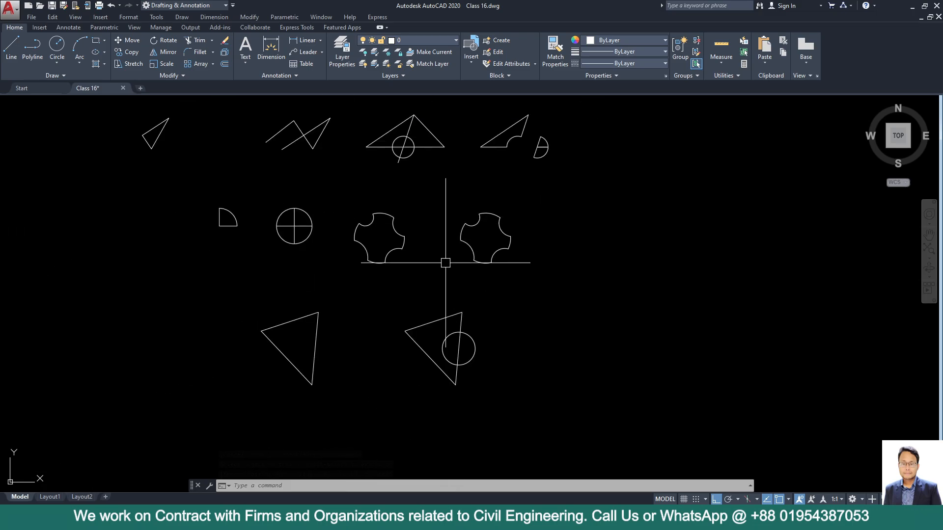
pyautogui.moveTo(445, 263); pyautogui.dragTo(425, 225, button='middle')
pyautogui.scroll(2, 368, 244)
pyautogui.moveTo(368, 244); pyautogui.dragTo(395, 234, button='middle')
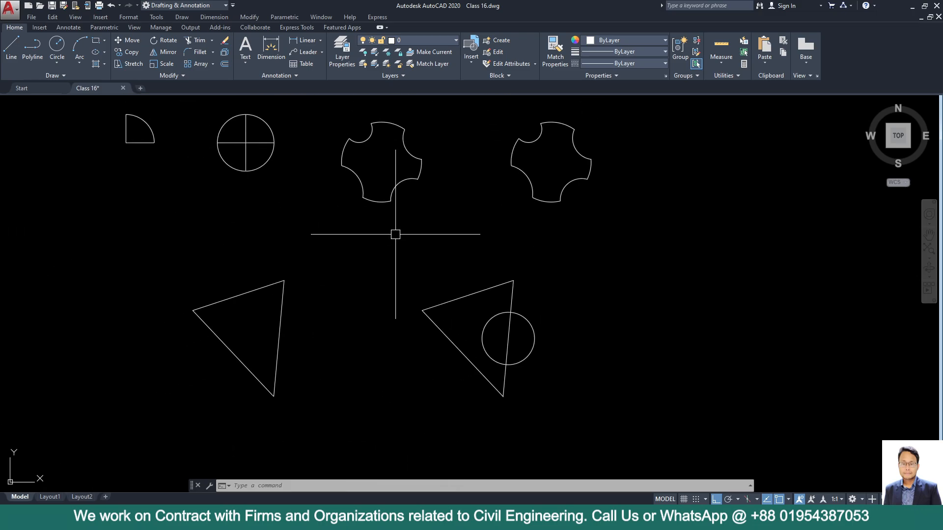
pyautogui.scroll(-3, 395, 235)
pyautogui.scroll(1, 393, 317)
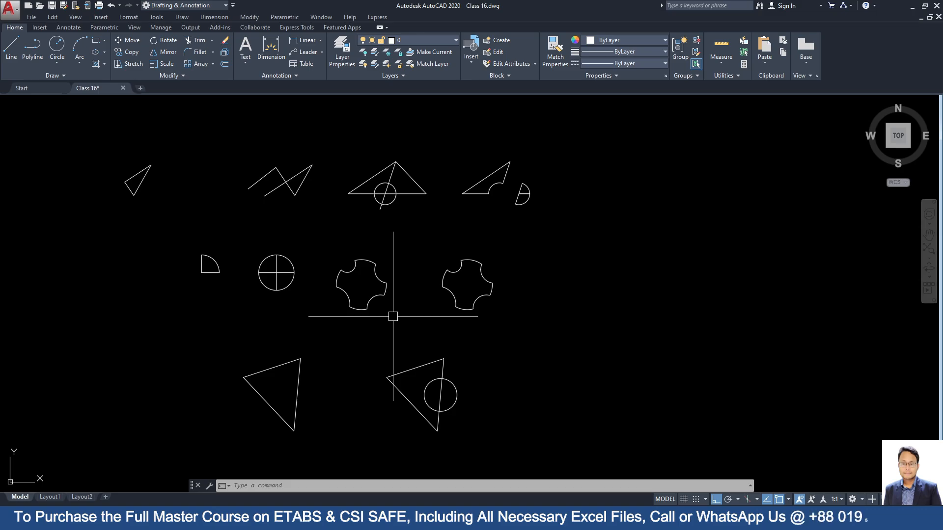
pyautogui.moveTo(392, 316); pyautogui.dragTo(391, 241, button='middle')
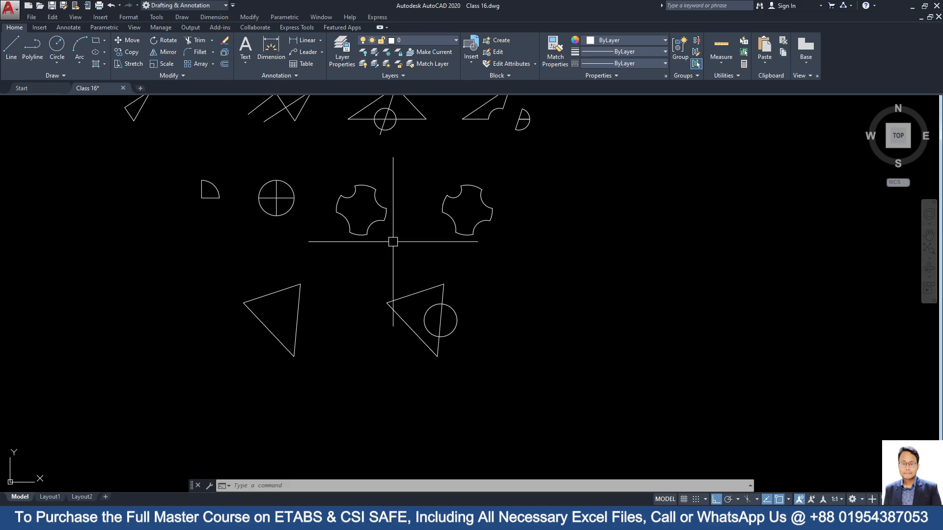
pyautogui.moveTo(311, 301)
pyautogui.mouseDown(button='middle')
pyautogui.moveTo(346, 220)
pyautogui.moveTo(271, 234)
pyautogui.moveTo(293, 293)
pyautogui.moveTo(232, 331)
pyautogui.moveTo(272, 315)
pyautogui.mouseUp(button='middle')
pyautogui.scroll(2, 270, 206)
pyautogui.scroll(2, 345, 215)
pyautogui.scroll(-3, 272, 235)
pyautogui.scroll(-2, 289, 304)
pyautogui.scroll(2, 238, 307)
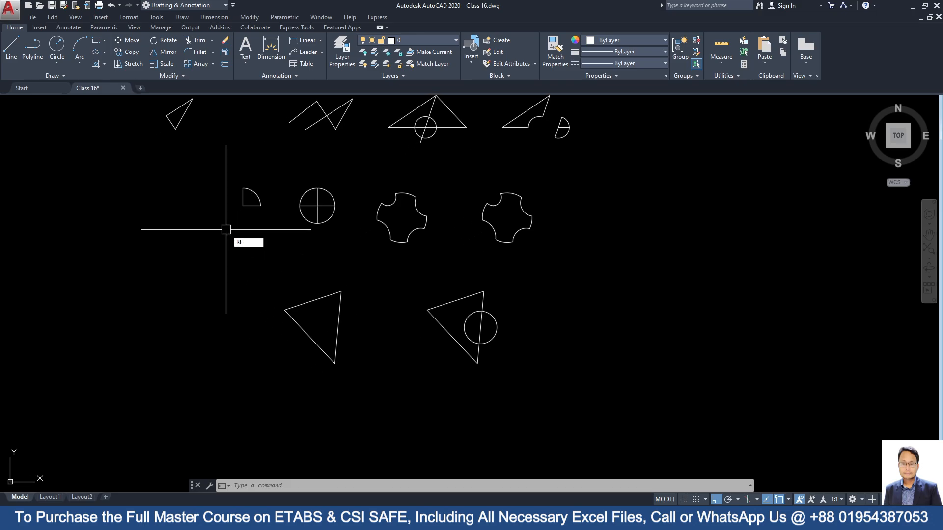
# Convert the three lines of the plain triangle in the lowest row into a region
pyautogui.write('G')
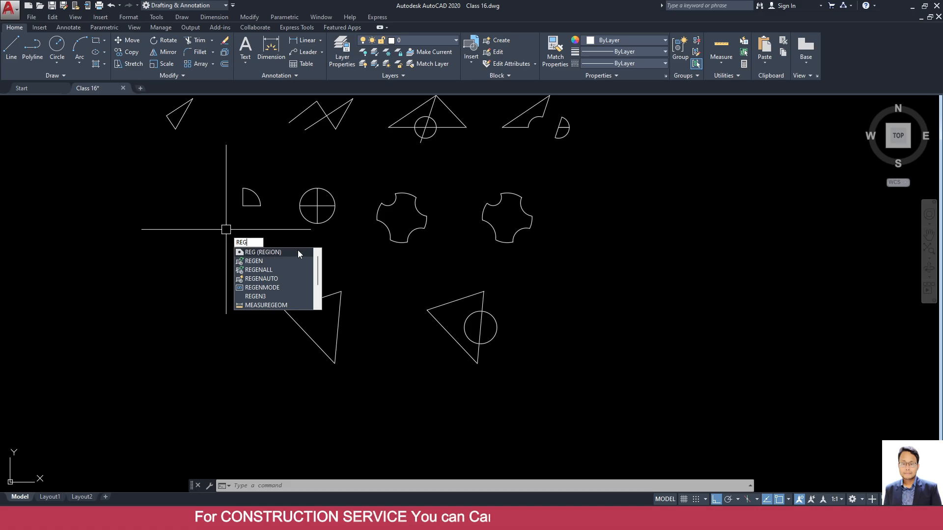
pyautogui.click(52, 78)
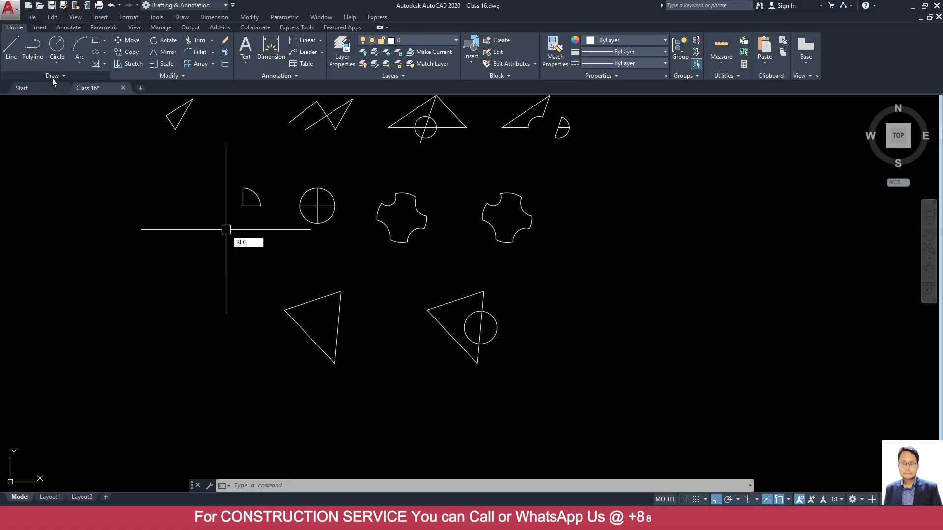
pyautogui.click(52, 78)
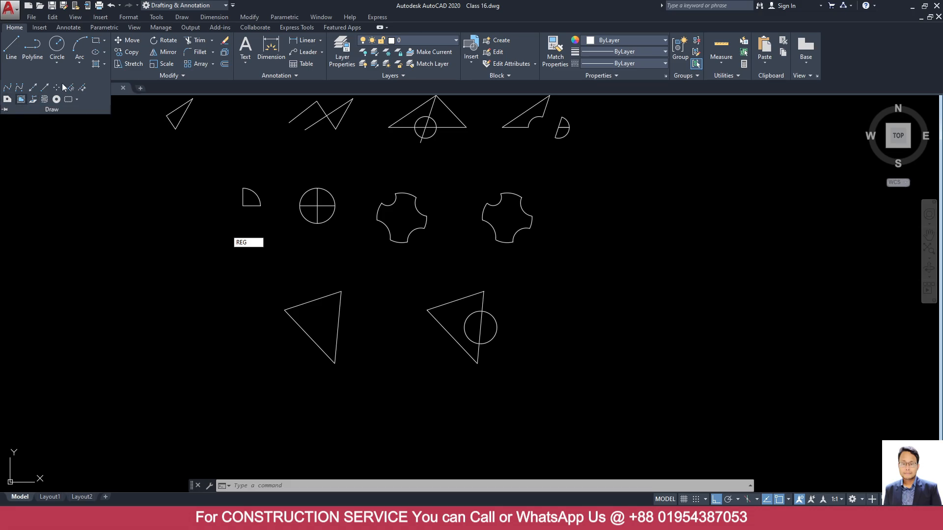
pyautogui.click(182, 17)
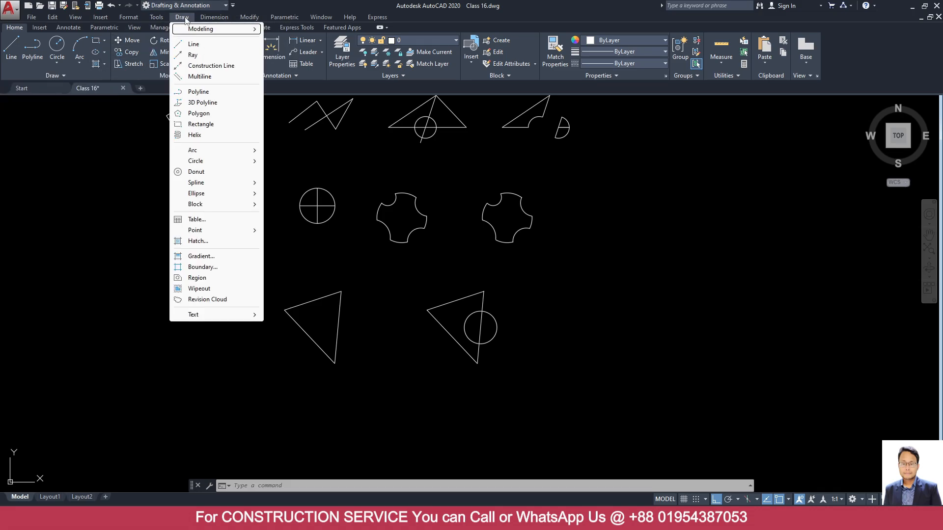
pyautogui.click(202, 277)
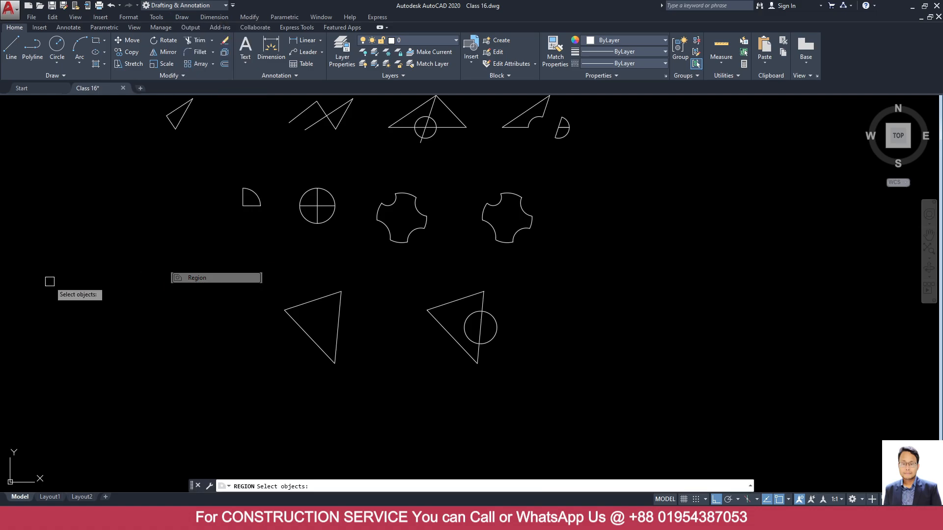
pyautogui.scroll(2, 373, 401)
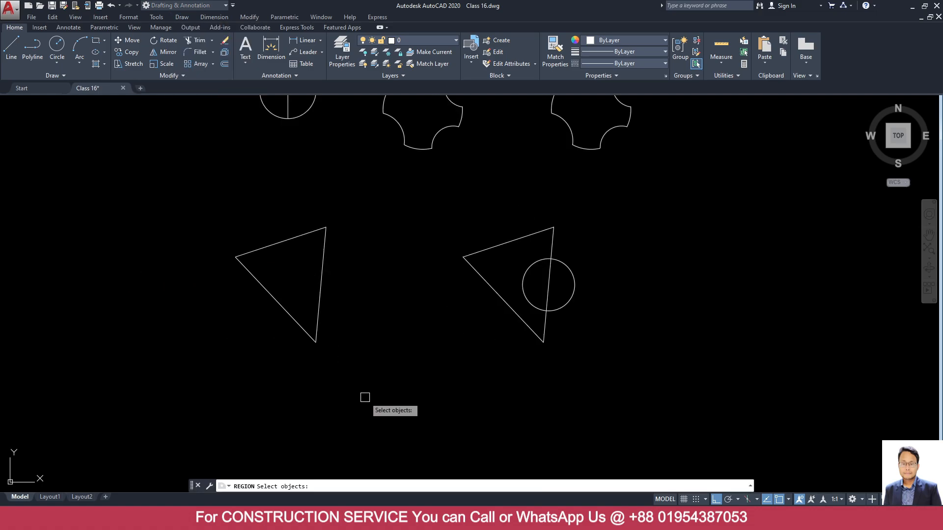
pyautogui.moveTo(341, 355); pyautogui.dragTo(341, 352, button='middle')
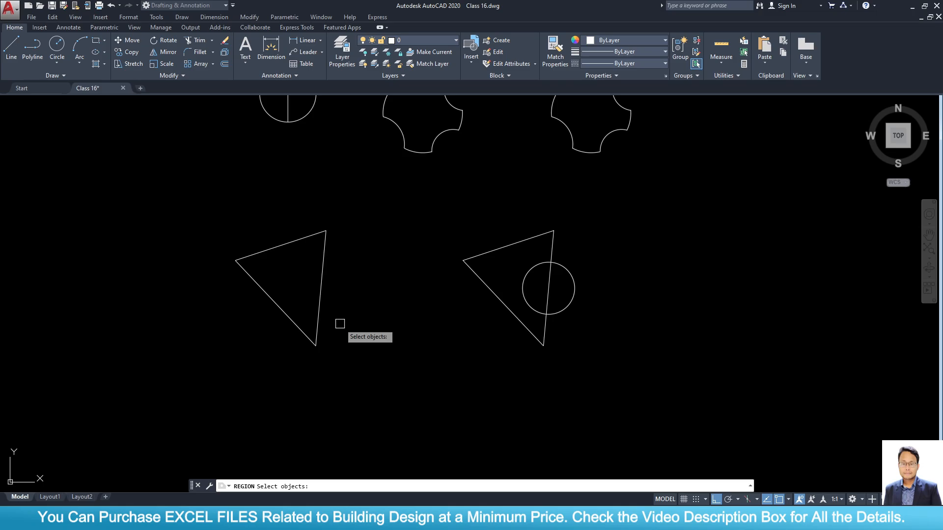
pyautogui.click(354, 376)
pyautogui.click(200, 209)
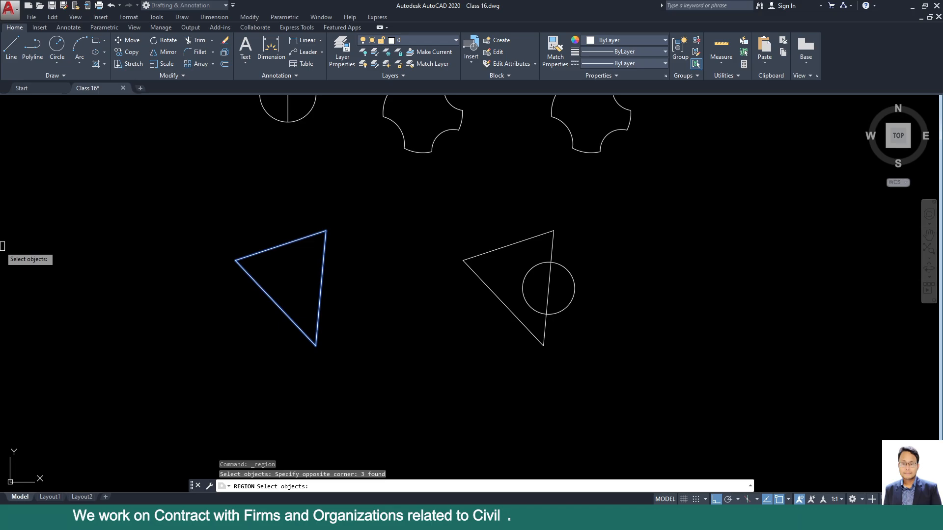
pyautogui.press('Return')
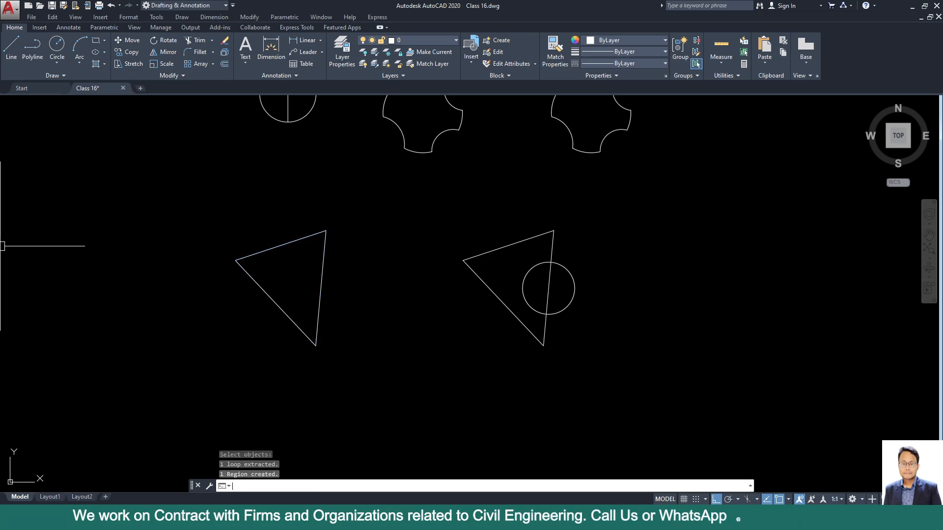
# Check the converted triangle as a single object and undo its region conversion
pyautogui.click(277, 247)
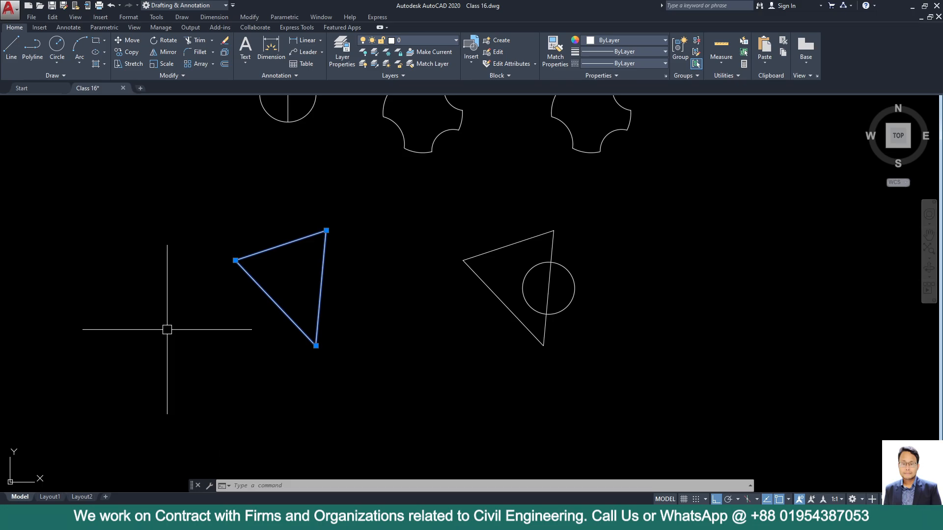
pyautogui.scroll(-3, 295, 339)
pyautogui.moveTo(291, 337); pyautogui.dragTo(403, 344, button='middle')
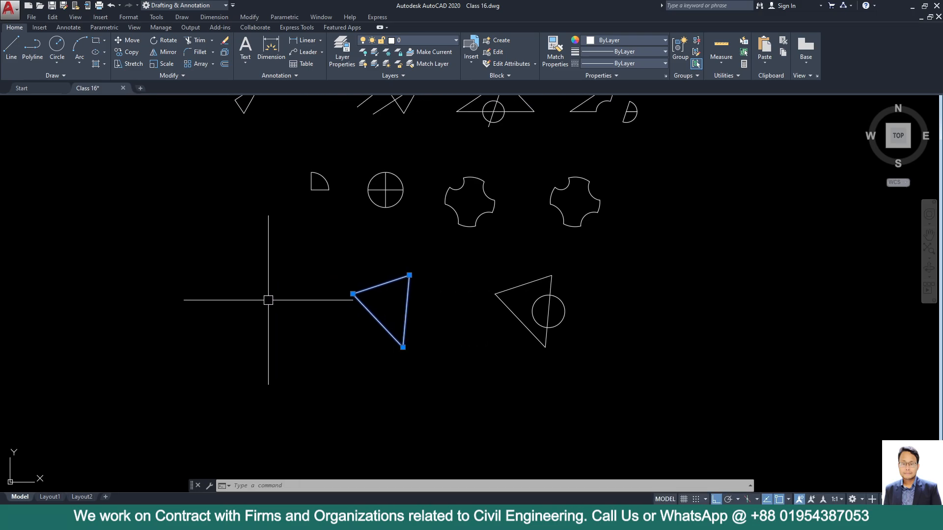
pyautogui.press('Escape')
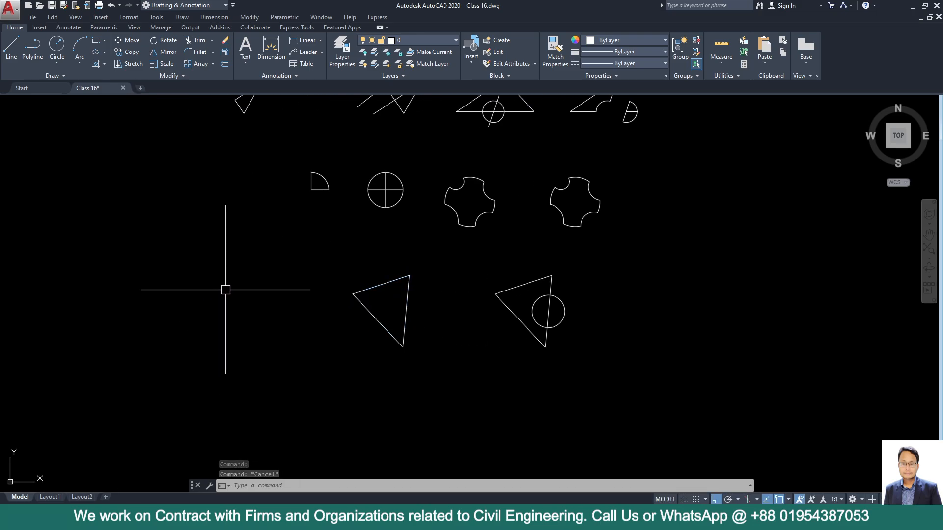
pyautogui.hotkey('ctrl', 'z')
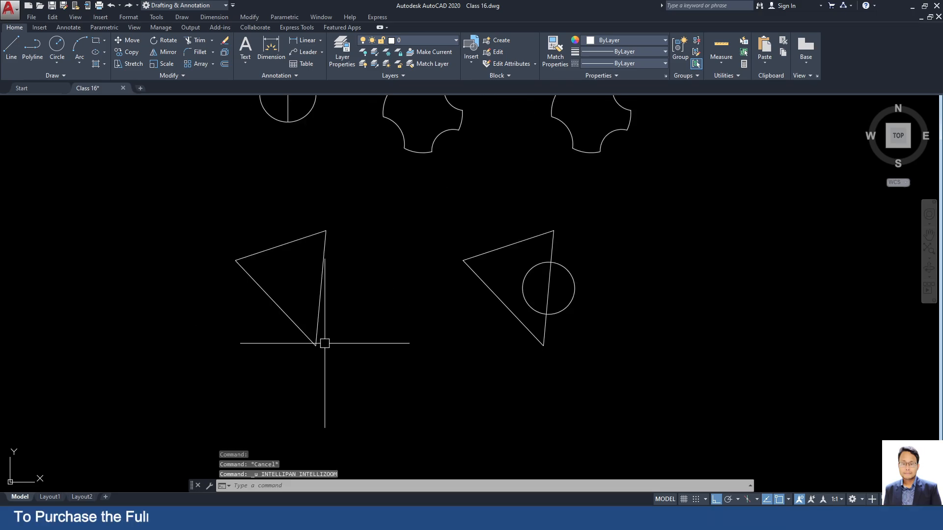
pyautogui.click(318, 309)
pyautogui.hotkey('ctrl', 'z')
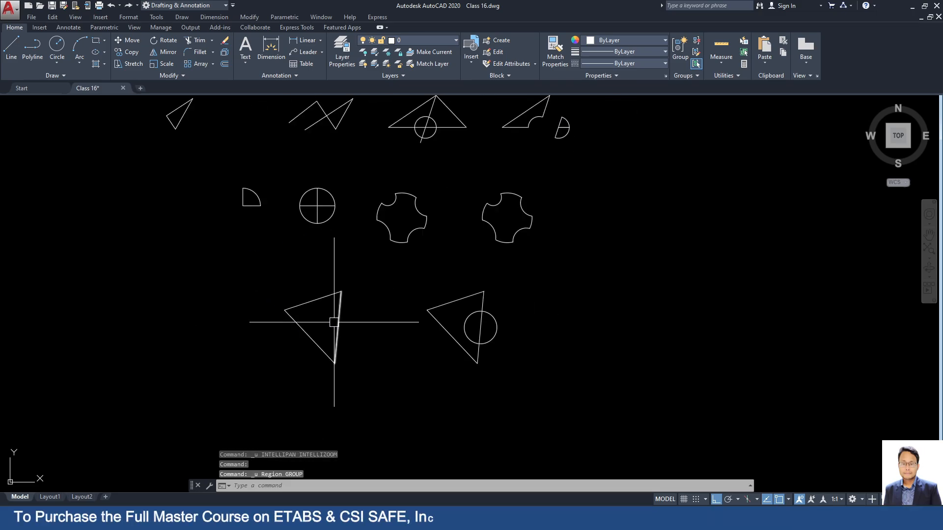
# Copy the plain triangle's three lines horizontally to its left, using its leftmost corner as base point
pyautogui.click(335, 323)
pyautogui.click(324, 296)
pyautogui.click(300, 327)
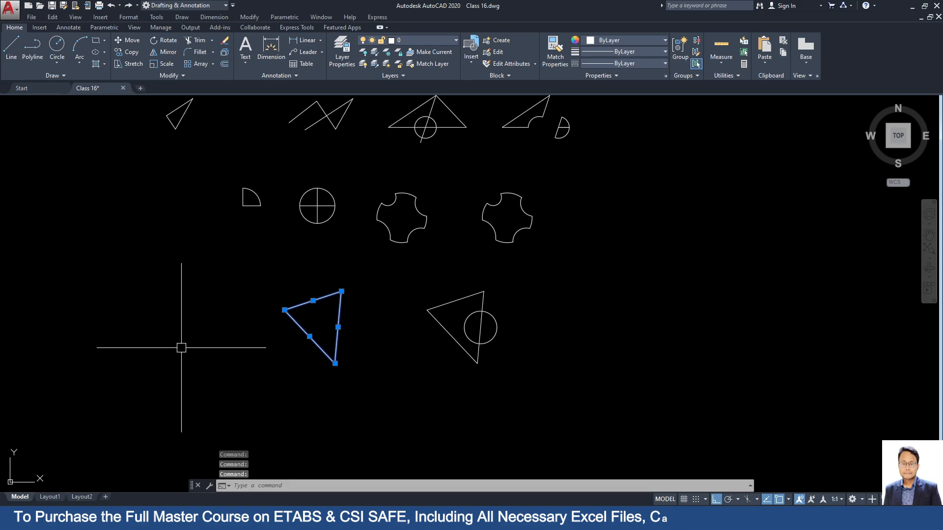
pyautogui.write('c')
pyautogui.press('Return')
pyautogui.click(285, 310)
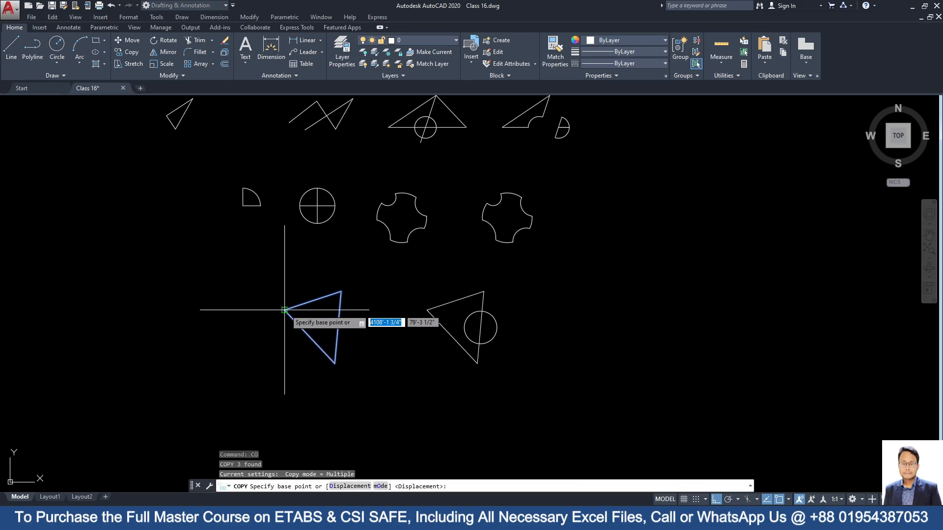
pyautogui.click(120, 303)
pyautogui.press('Escape')
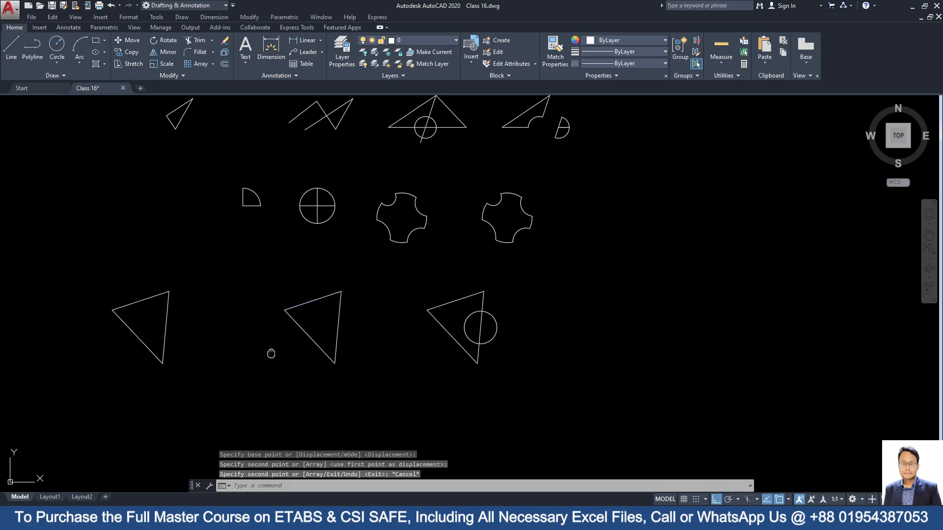
# Create a polyline boundary inside the copied leftmost triangle and check it by selection
pyautogui.scroll(3, 269, 352)
pyautogui.moveTo(314, 325); pyautogui.dragTo(346, 305, button='middle')
pyautogui.scroll(-2, 307, 327)
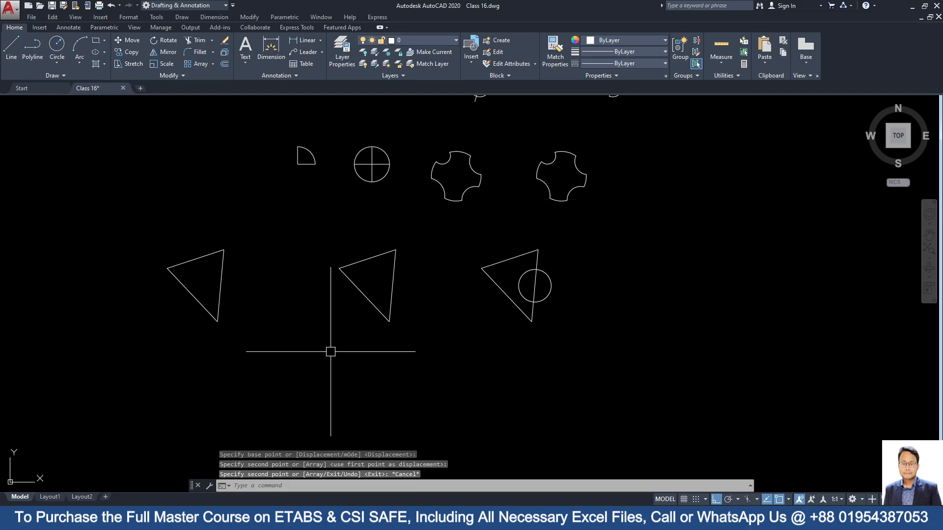
pyautogui.moveTo(331, 352); pyautogui.dragTo(363, 322, button='middle')
pyautogui.write('BO')
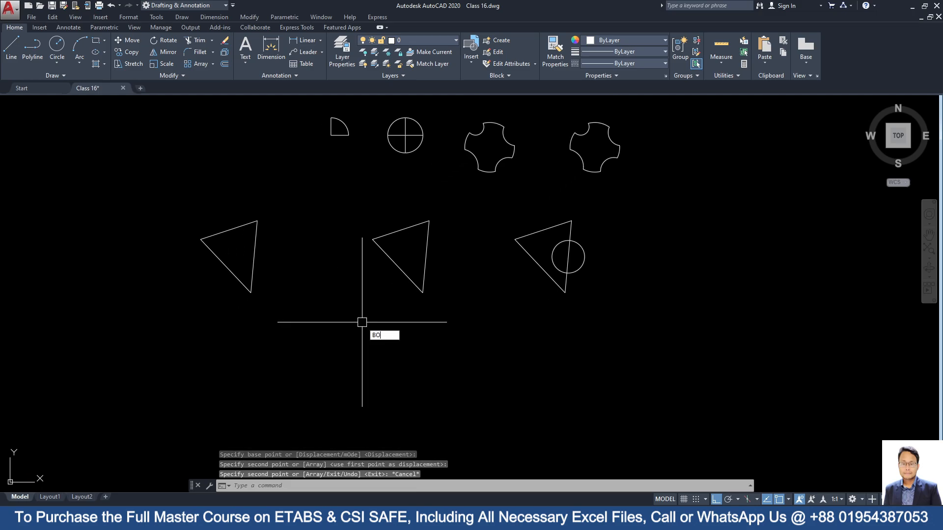
pyautogui.press('Return')
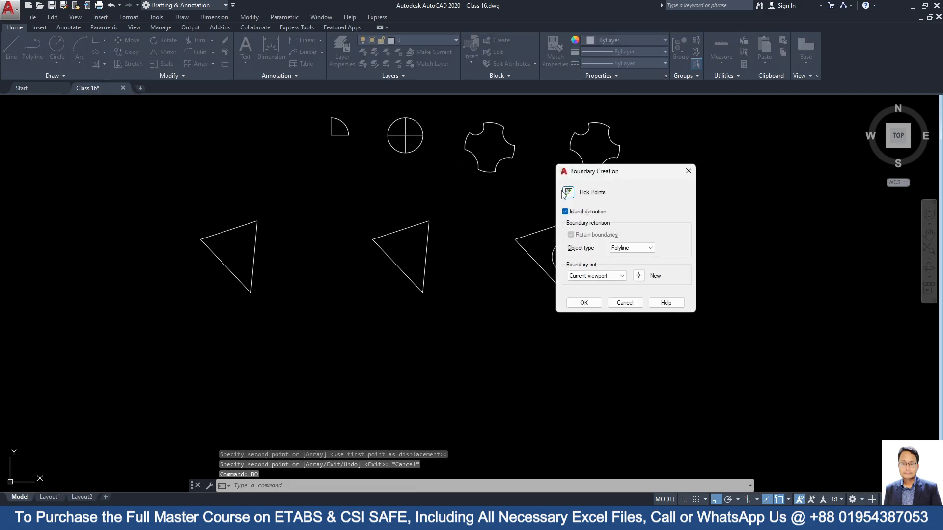
pyautogui.click(568, 193)
pyautogui.click(212, 249)
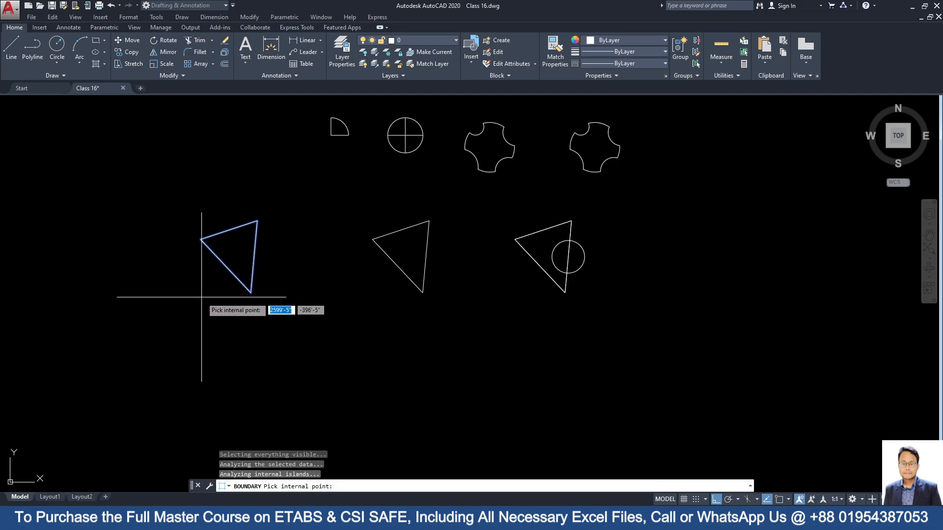
pyautogui.press('Return')
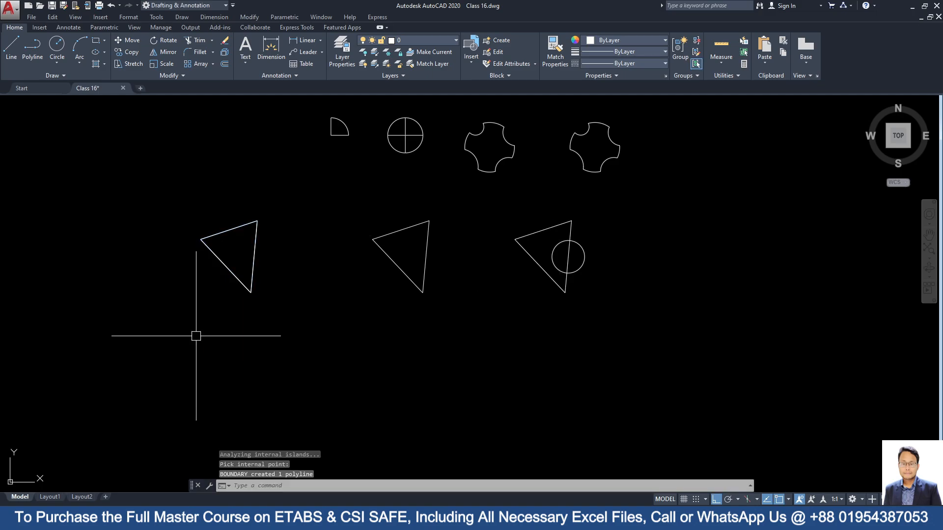
pyautogui.click(226, 266)
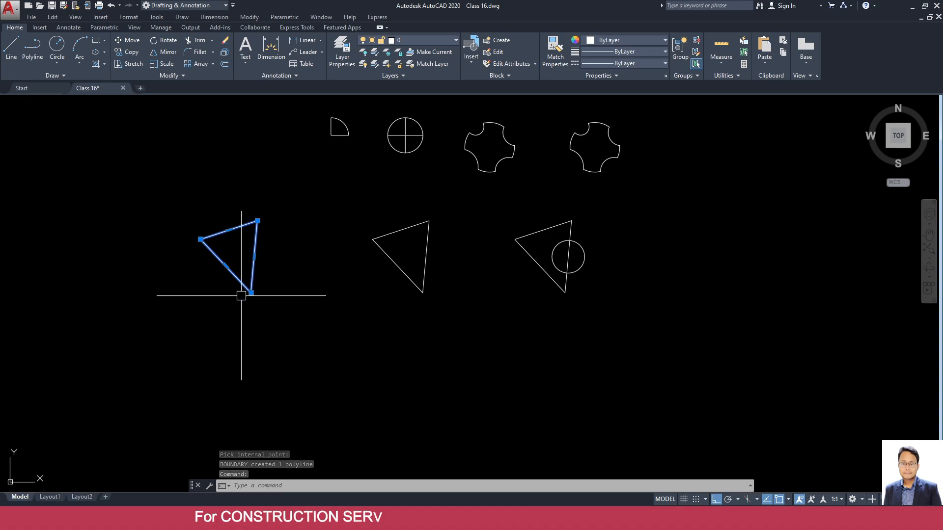
pyautogui.press('Escape')
# Convert the three lines of the middle triangle into a region
pyautogui.write('REG')
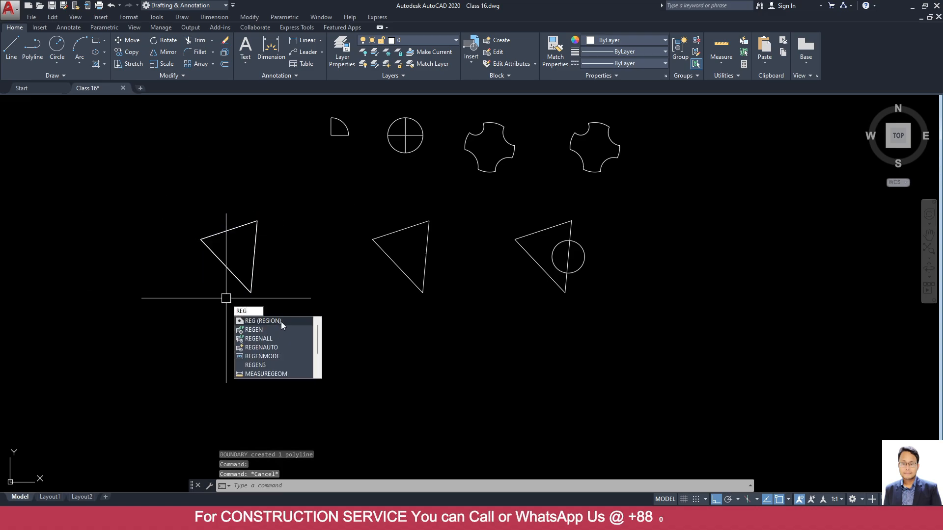
pyautogui.click(281, 322)
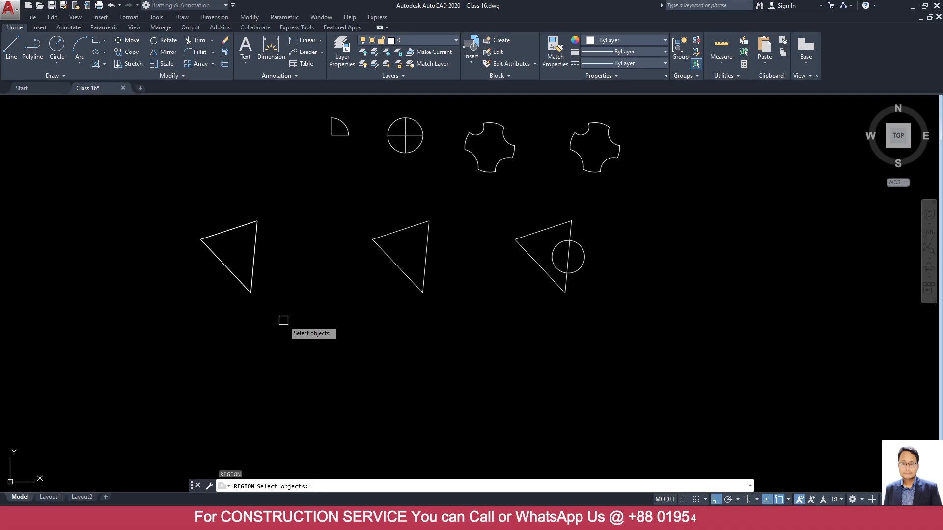
pyautogui.click(472, 325)
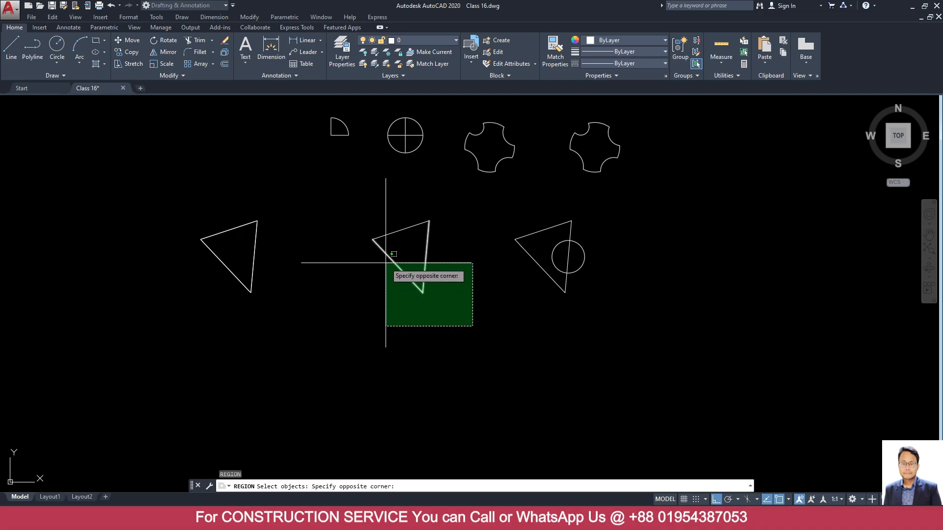
pyautogui.click(359, 199)
pyautogui.press('Return')
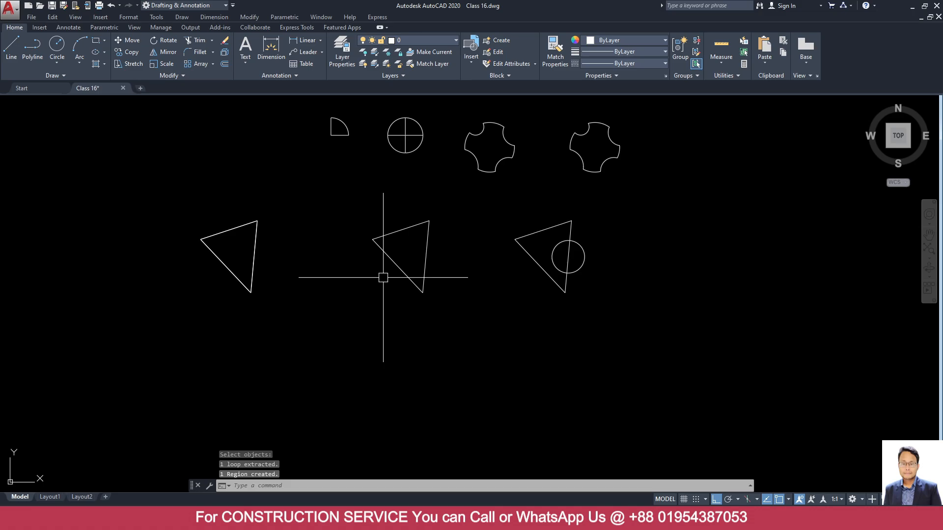
# Move the boundary polyline horizontally to the left of its source triangle, using its leftmost corner as base point
pyautogui.click(207, 236)
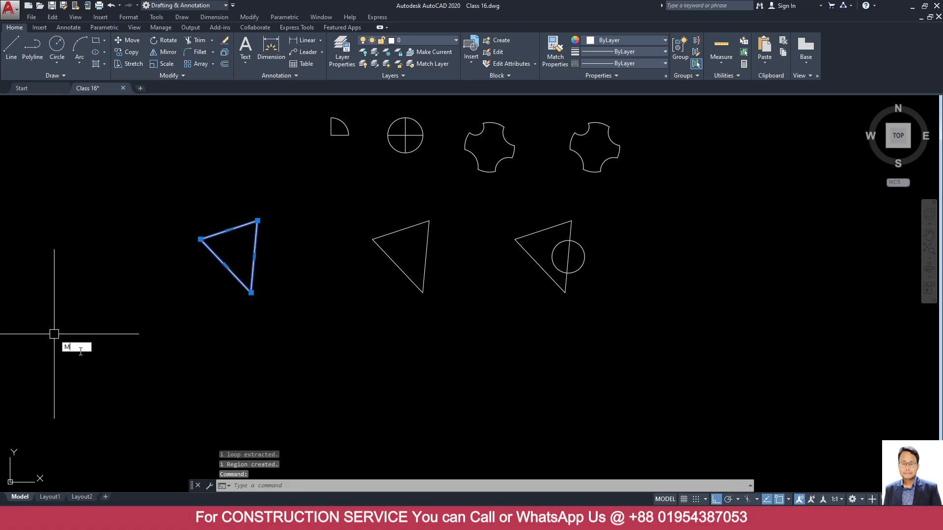
pyautogui.press('Return')
pyautogui.click(201, 240)
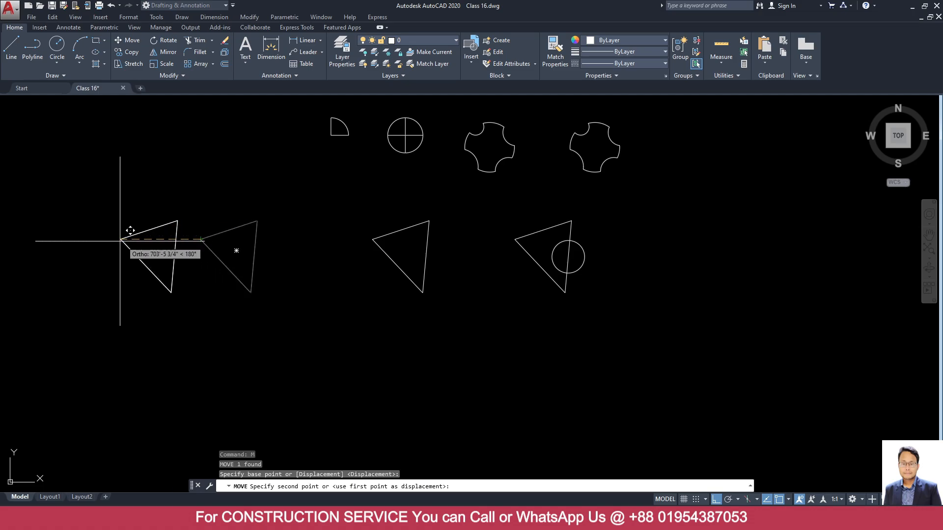
pyautogui.click(61, 239)
# Inspect the source triangle beside the moved boundary polyline as separate line objects
pyautogui.click(252, 314)
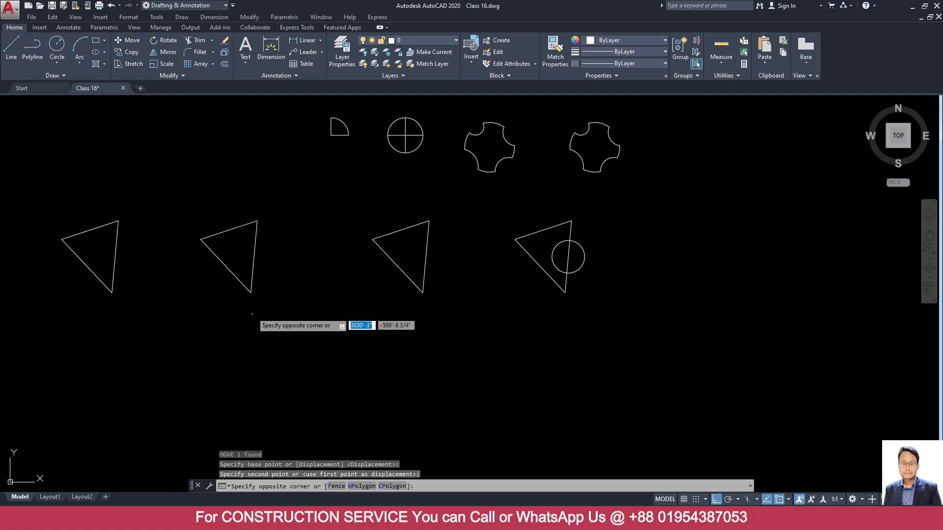
pyautogui.click(209, 194)
pyautogui.click(284, 322)
pyautogui.click(193, 204)
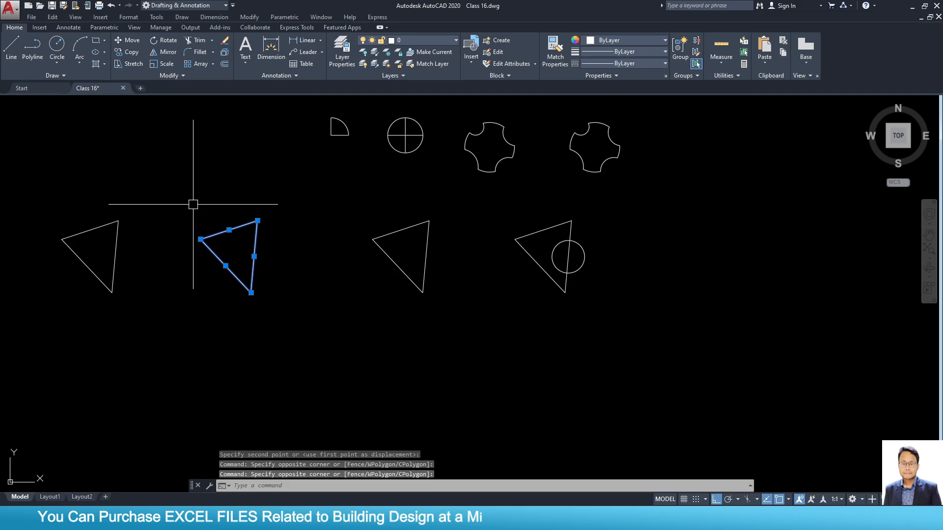
pyautogui.press('Escape')
# Move the region triangle straight down below the row, using its leftmost corner as base point
pyautogui.click(378, 245)
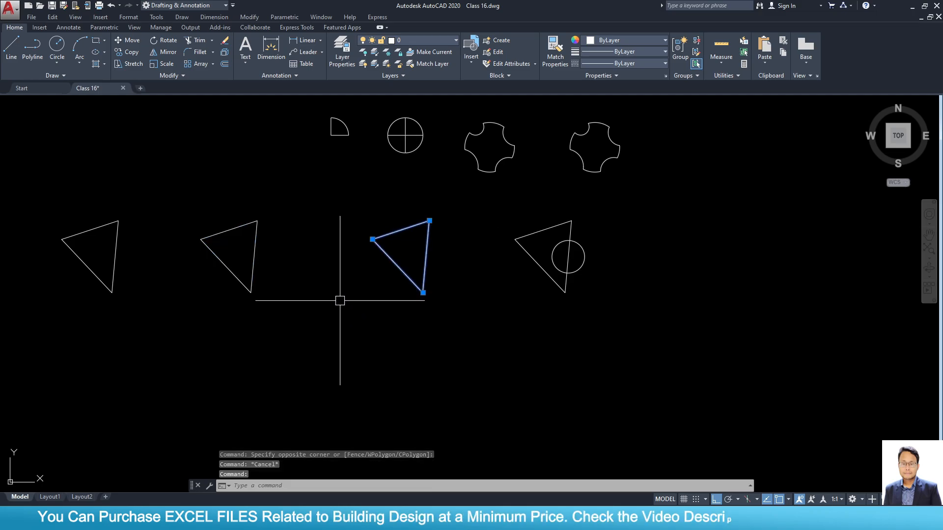
pyautogui.write('m')
pyautogui.press('Return')
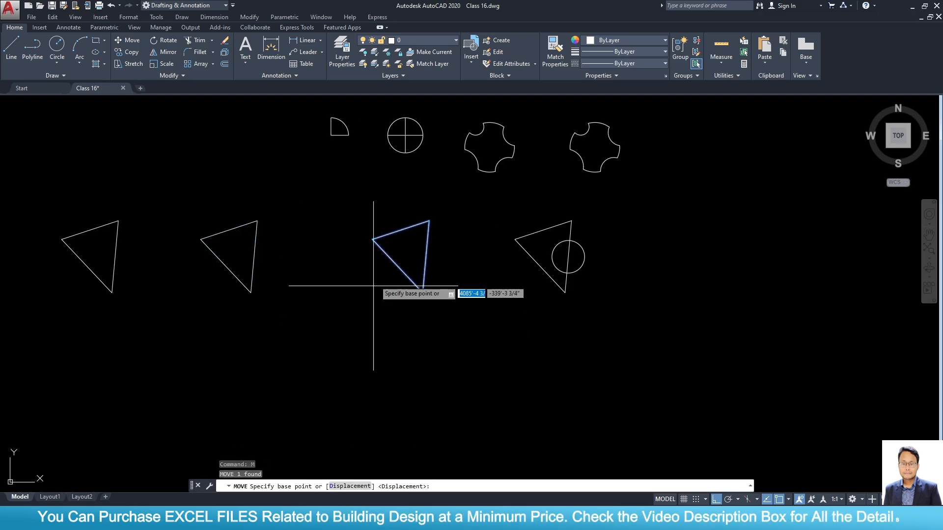
pyautogui.click(373, 239)
pyautogui.click(373, 345)
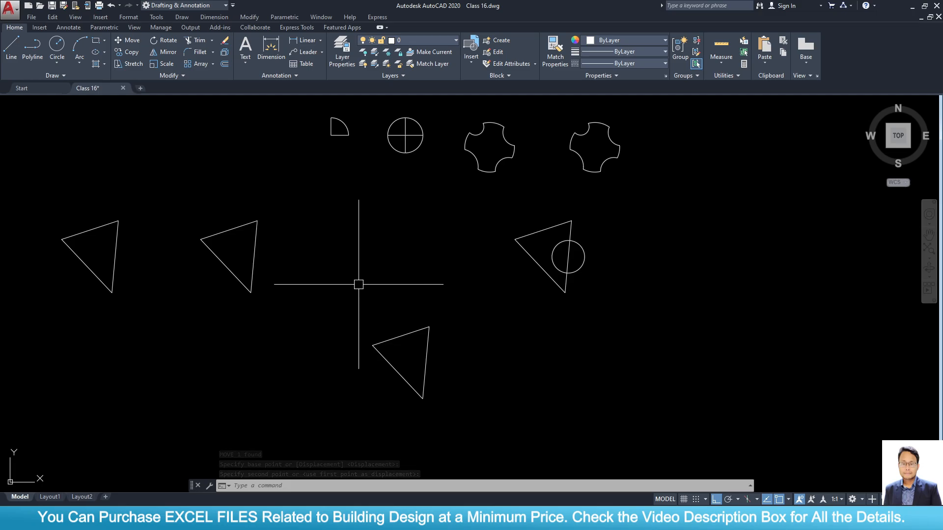
# Select the moved region triangle to inspect it as one object
pyautogui.moveTo(359, 284); pyautogui.dragTo(348, 215, button='middle')
pyautogui.click(439, 353)
pyautogui.click(358, 237)
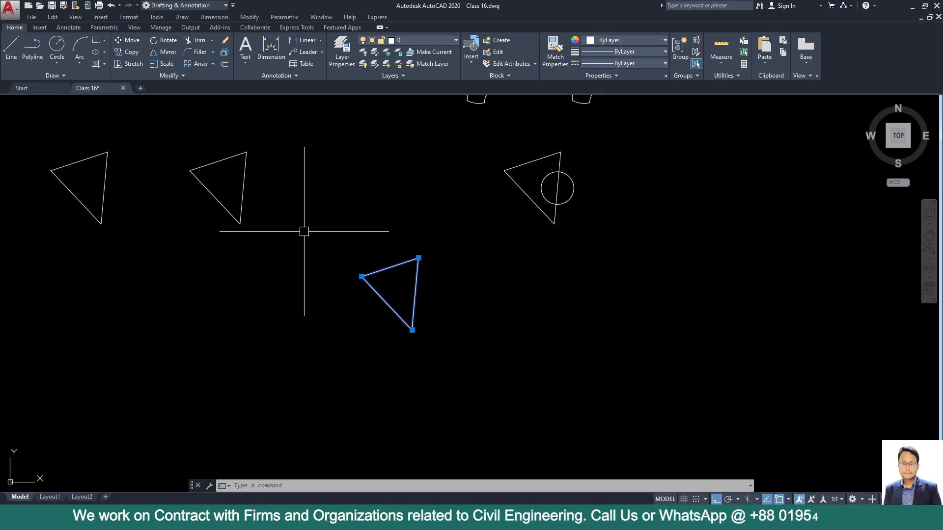
# Create a boundary polyline around the area inside the remaining triangle and outside its overlapping circle
pyautogui.click(103, 202)
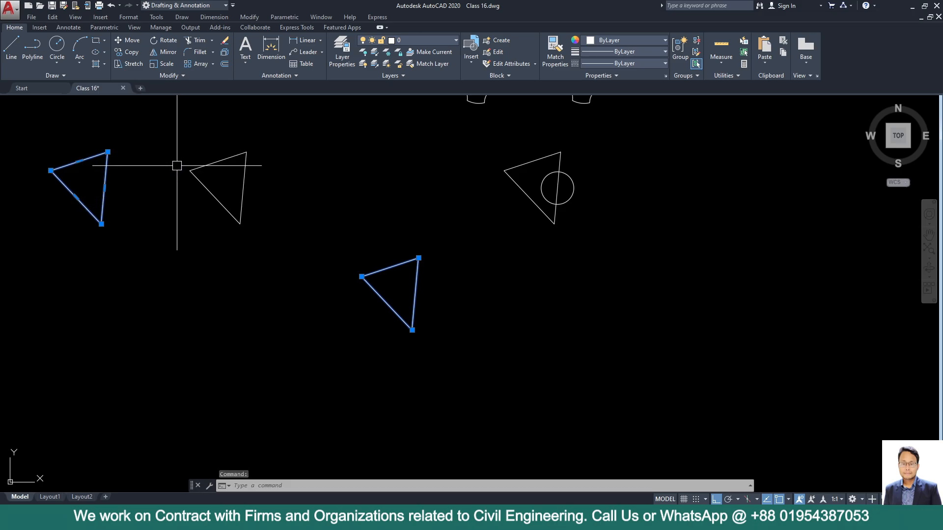
pyautogui.scroll(4, 579, 157)
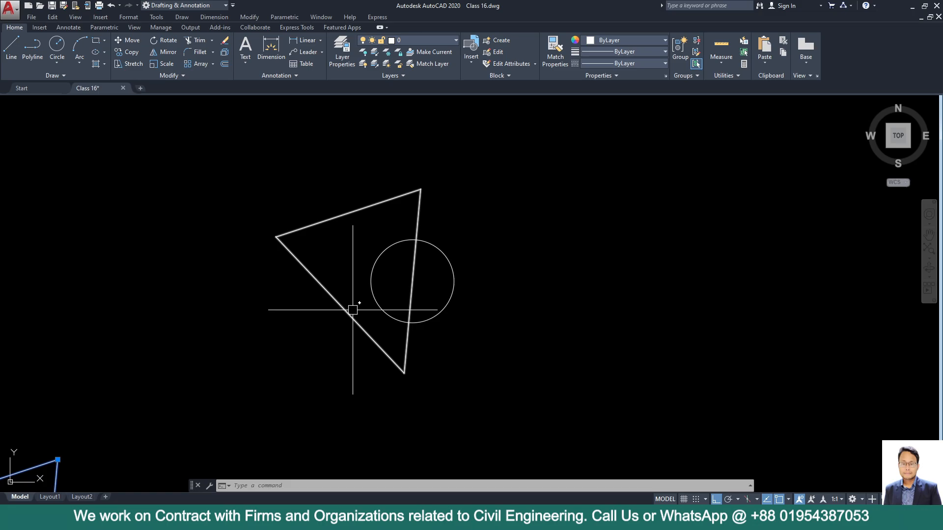
pyautogui.write('BO')
pyautogui.press('Return')
pyautogui.click(572, 193)
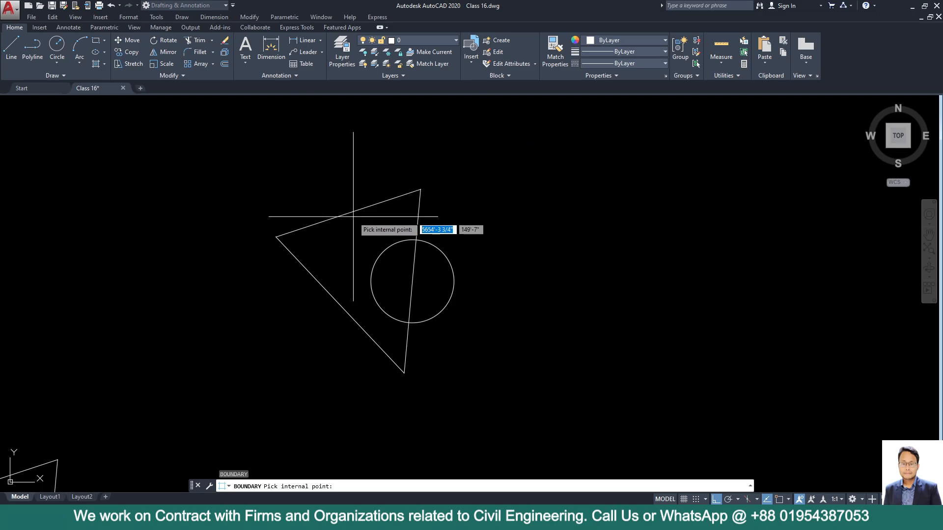
pyautogui.click(348, 238)
pyautogui.press('Return')
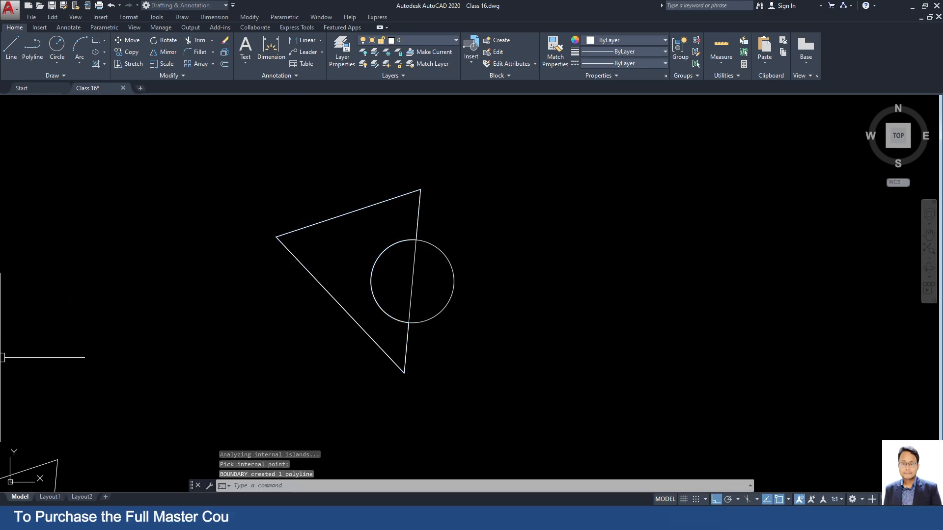
# Move the new boundary polyline horizontally to the right of the triangle and circle, using its leftmost corner as base point
pyautogui.click(278, 239)
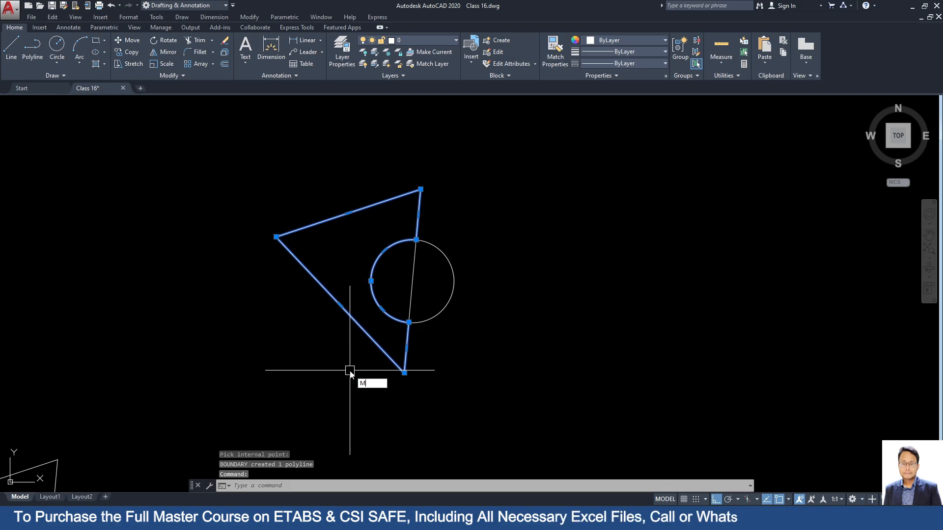
pyautogui.press('Return')
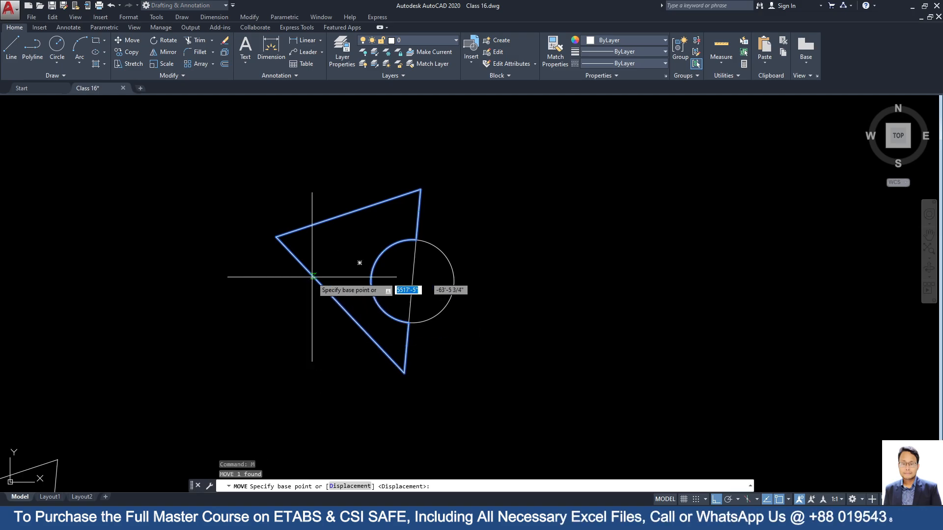
pyautogui.click(277, 237)
pyautogui.click(607, 237)
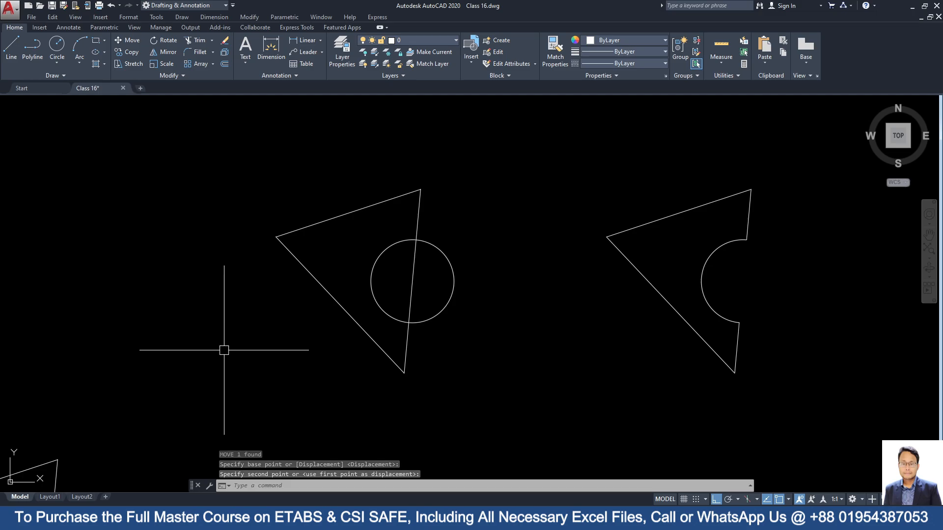
pyautogui.press('Escape')
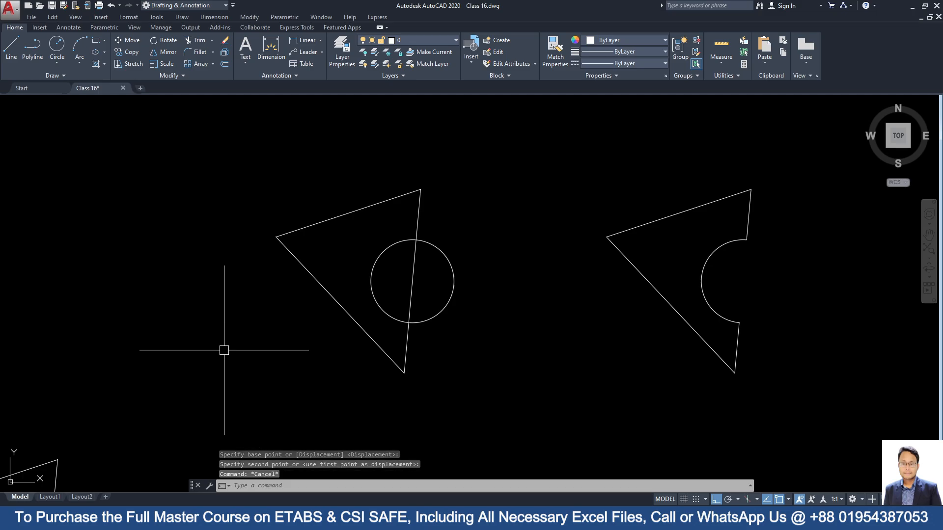
pyautogui.write('REG')
pyautogui.press('Return')
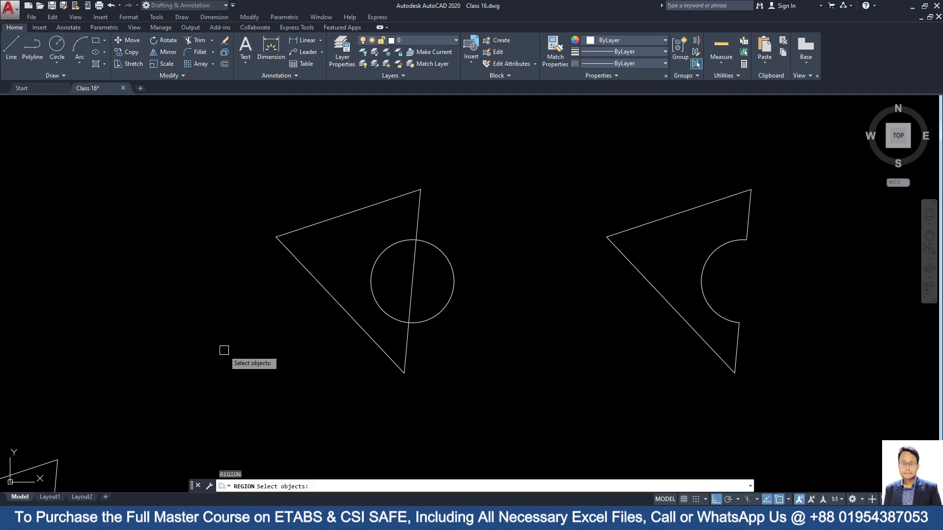
pyautogui.click(379, 257)
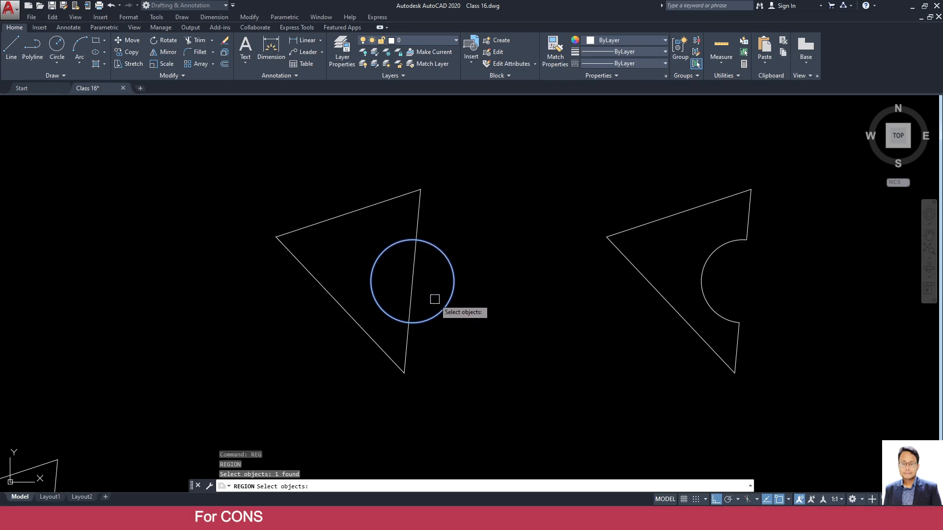
pyautogui.press('Escape')
pyautogui.write('R')
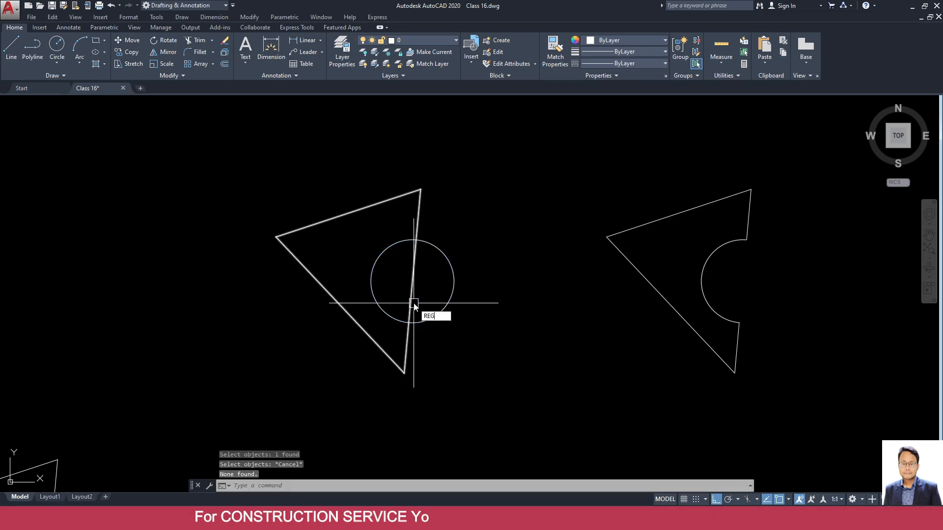
pyautogui.write('EG')
pyautogui.press('Return')
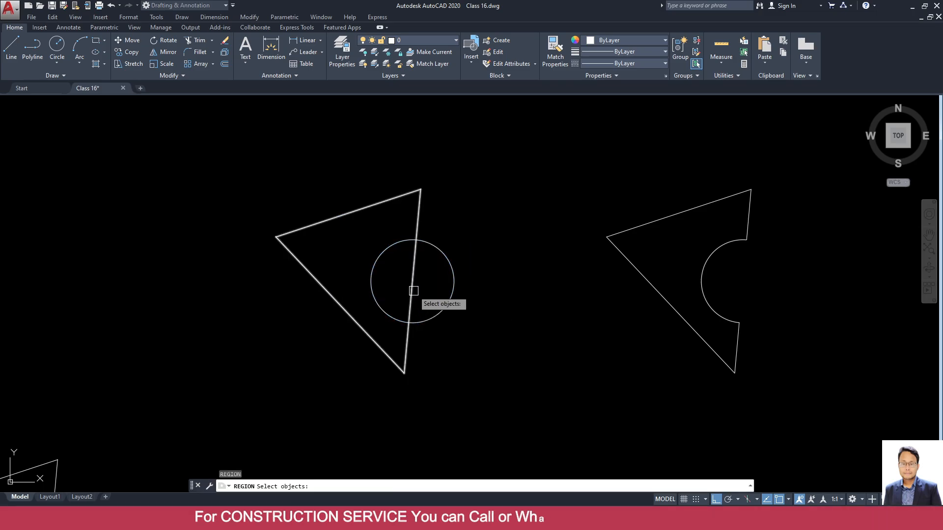
pyautogui.press('Escape')
# Erase the triangle that overlaps the circle and undo the erasure
pyautogui.click(310, 288)
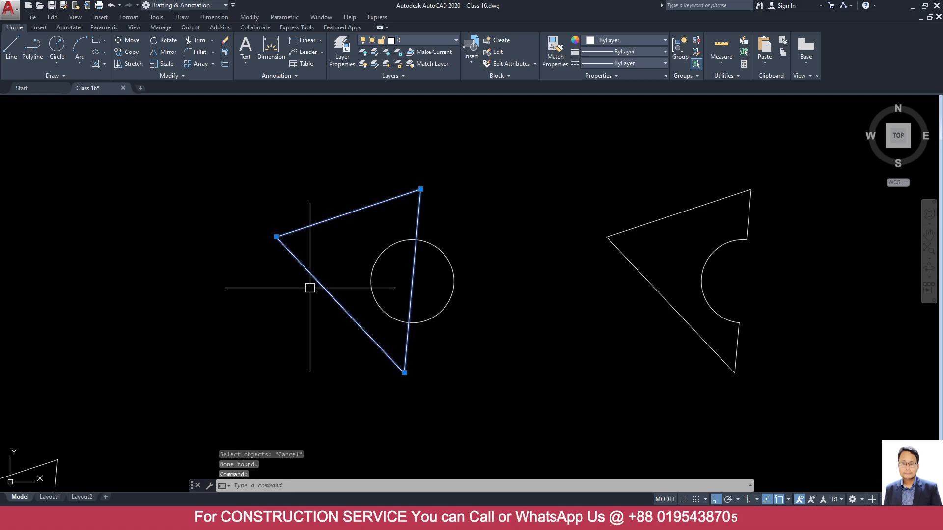
pyautogui.press('Delete')
pyautogui.hotkey('ctrl', 'z')
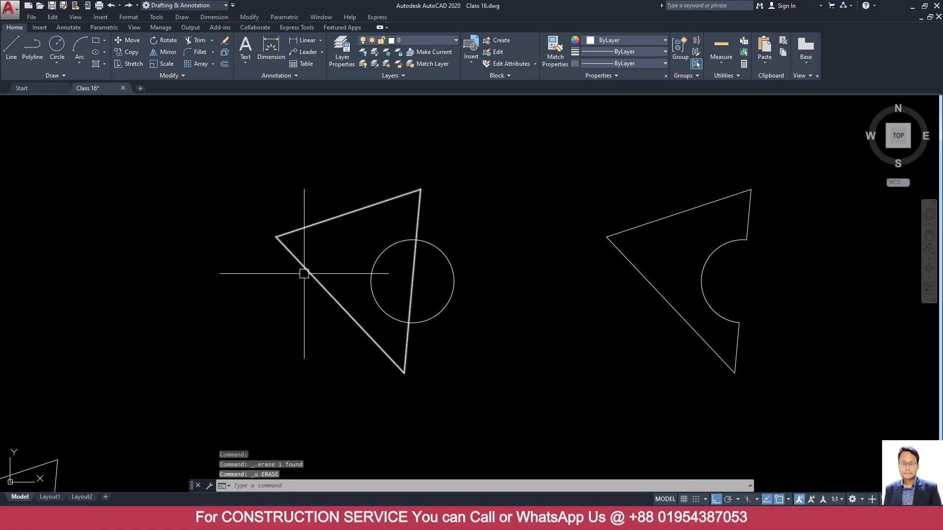
# Explode the triangle that overlaps the circle and check two of its sides as separate lines
pyautogui.click(304, 273)
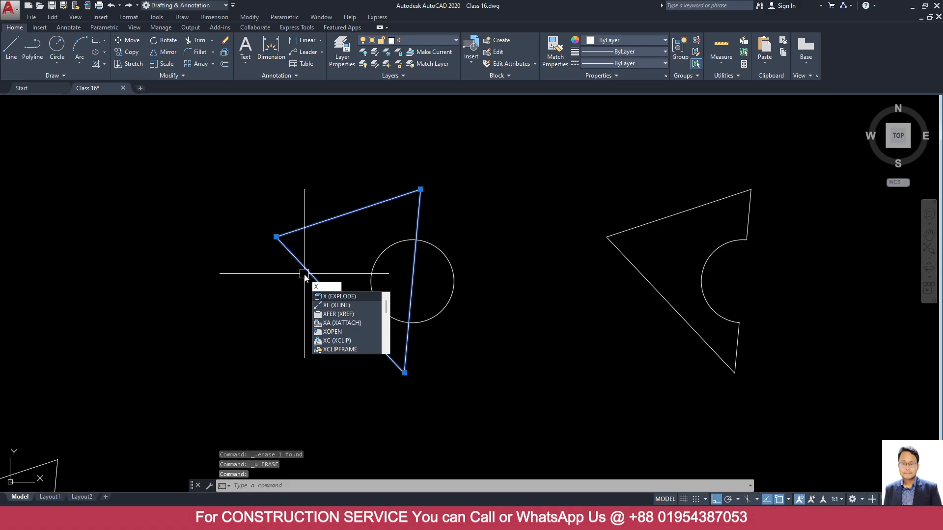
pyautogui.press('Return')
pyautogui.click(334, 298)
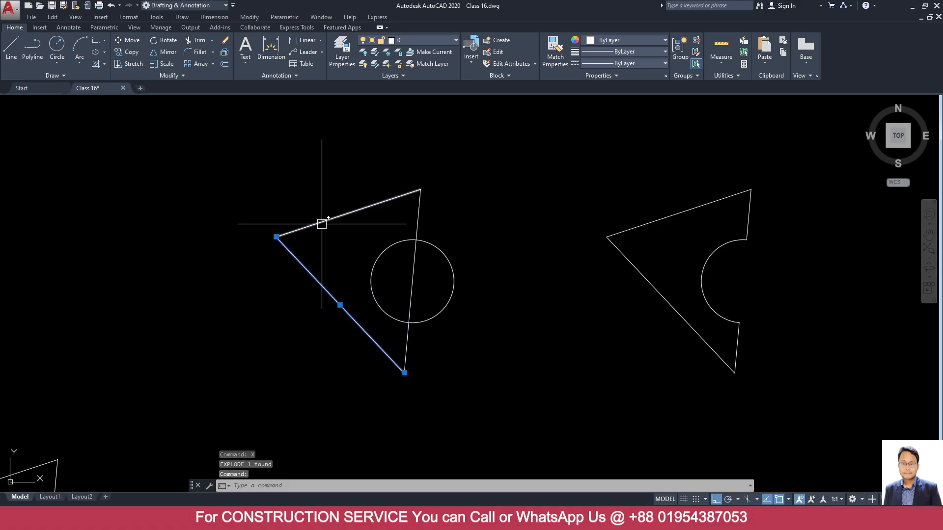
pyautogui.click(339, 216)
pyautogui.press('Escape')
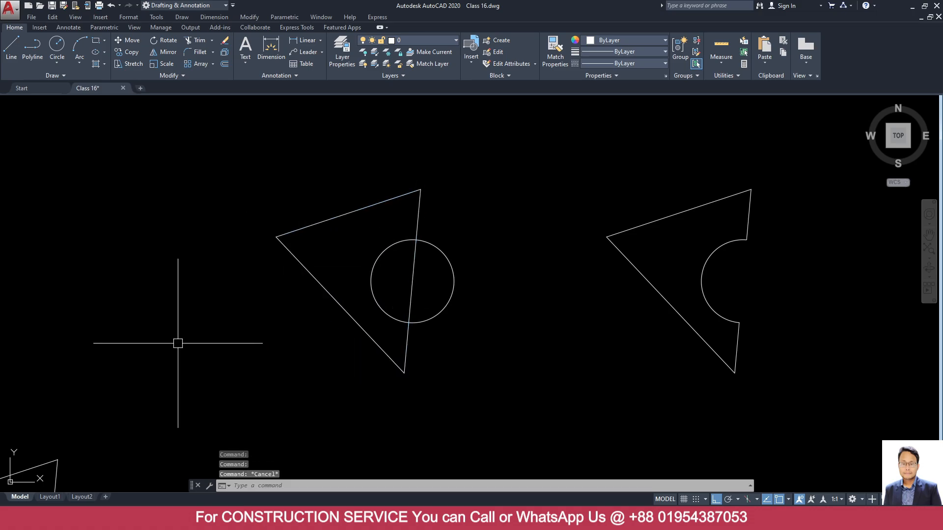
# Convert the triangle's three lines into a region, leaving out the circle, and select the result to check it
pyautogui.write('REG')
pyautogui.press('Return')
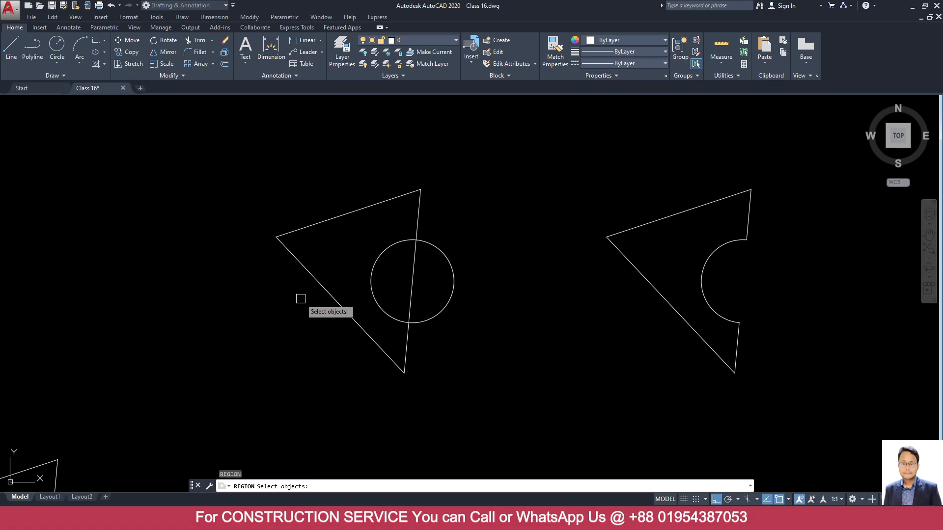
pyautogui.click(319, 284)
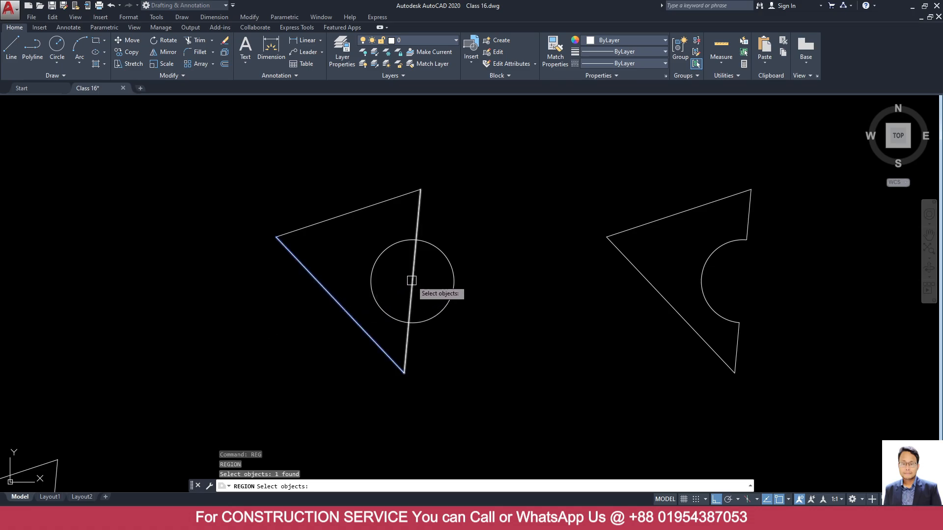
pyautogui.click(408, 280)
pyautogui.click(339, 216)
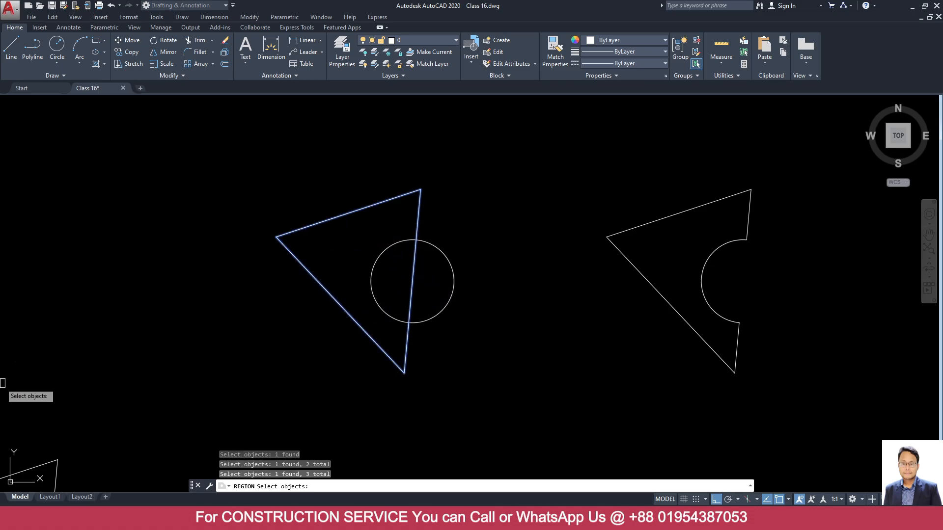
pyautogui.press('Return')
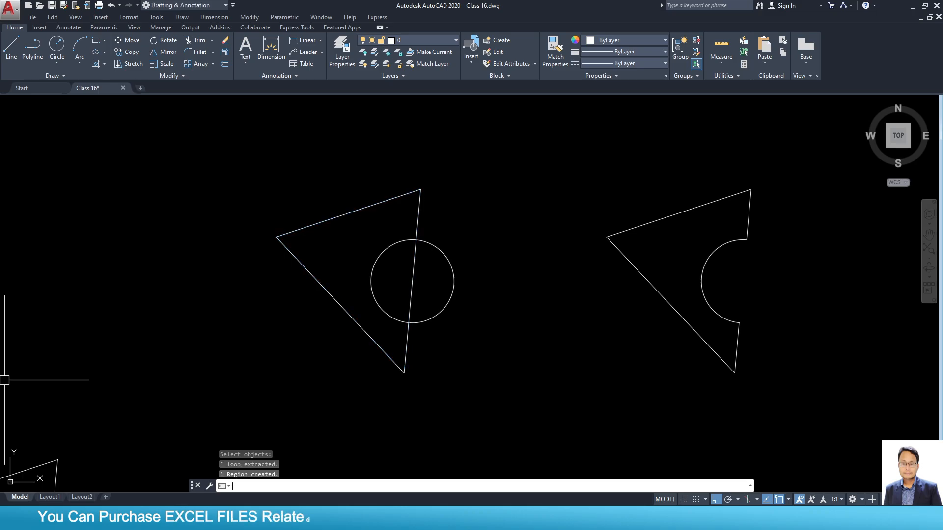
pyautogui.click(344, 215)
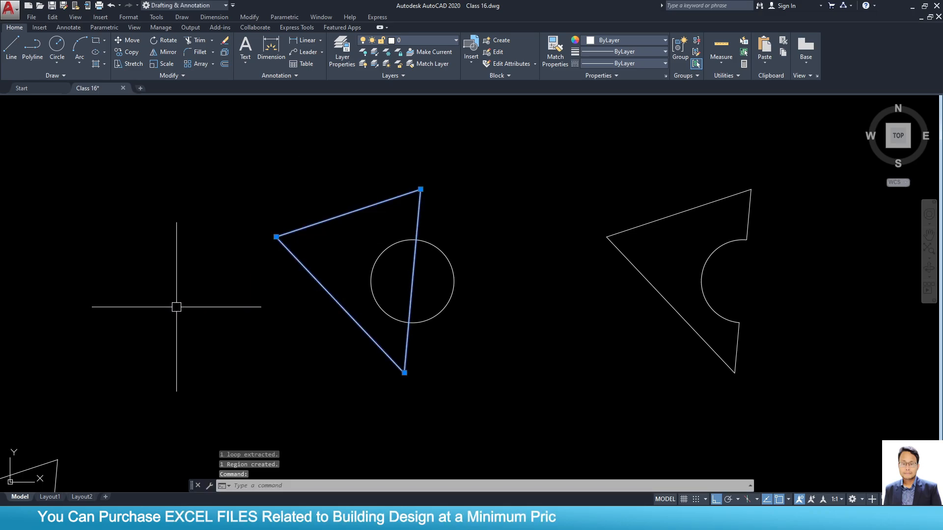
# Copy the triangle region and its circle horizontally far to the right, using the triangle's leftmost corner as base point
pyautogui.scroll(-5, 437, 372)
pyautogui.moveTo(429, 366); pyautogui.dragTo(389, 325, button='middle')
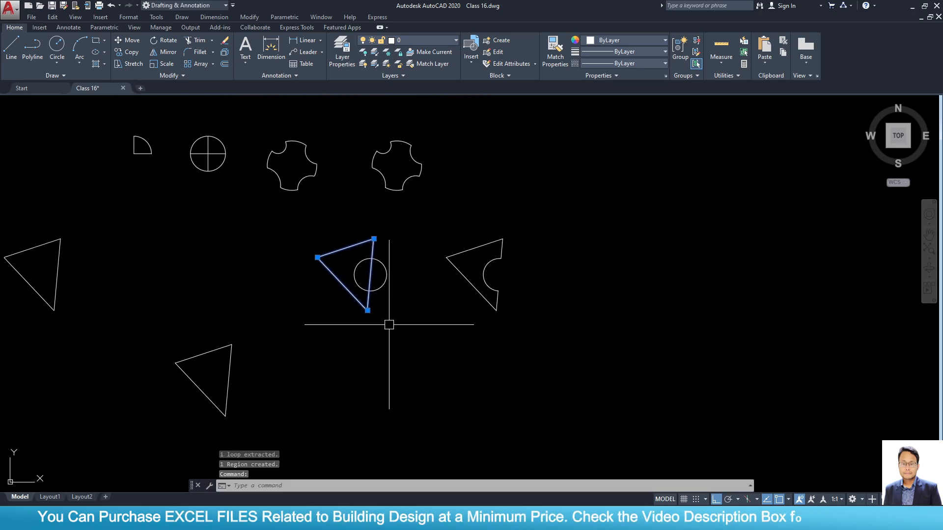
pyautogui.click(396, 325)
pyautogui.click(287, 229)
pyautogui.click(391, 318)
pyautogui.click(318, 229)
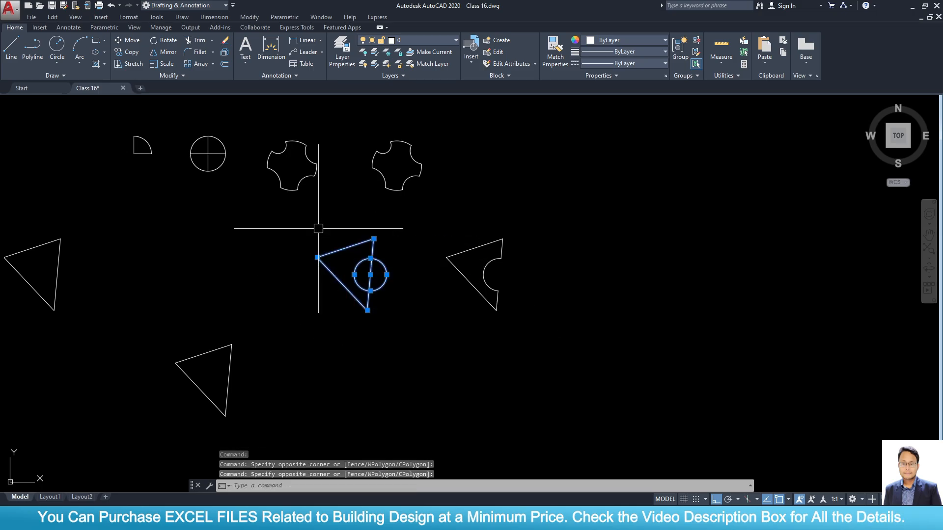
pyautogui.press('Return')
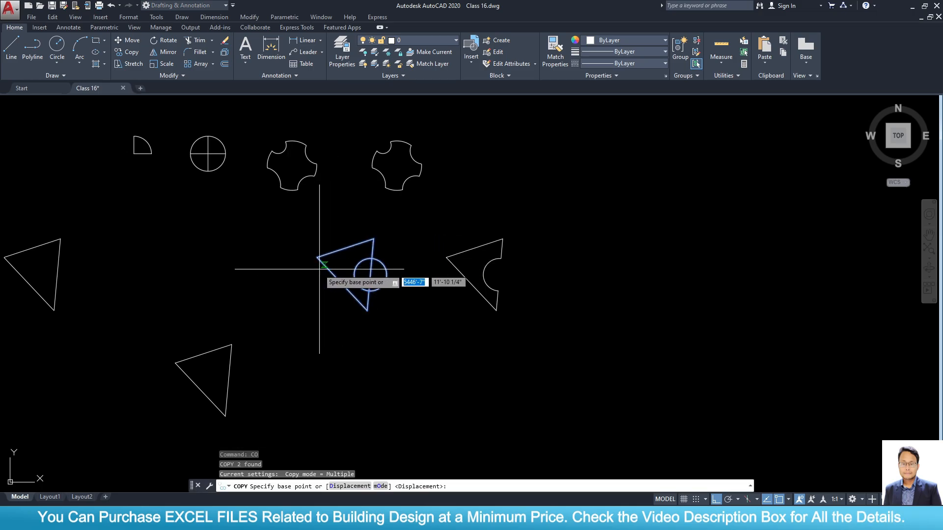
pyautogui.click(317, 258)
pyautogui.scroll(-4, 612, 260)
pyautogui.moveTo(612, 260); pyautogui.dragTo(240, 257, button='middle')
pyautogui.scroll(5, 381, 258)
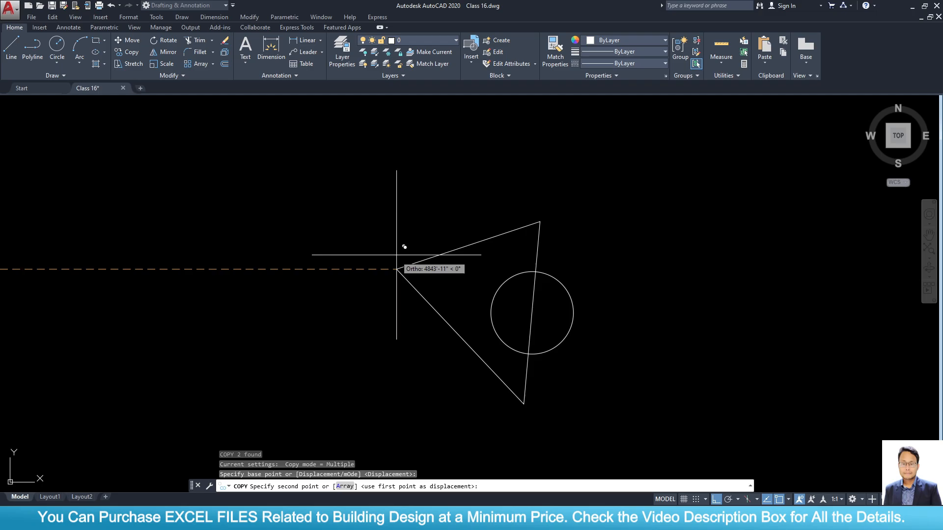
pyautogui.click(362, 228)
pyautogui.press('Escape')
# Explode the copied triangle and check its three sides as separate lines
pyautogui.click(433, 247)
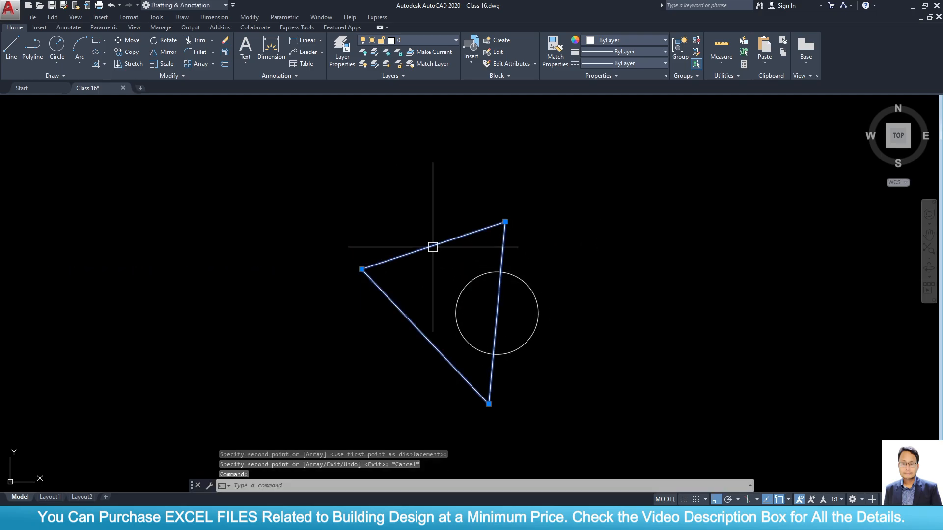
pyautogui.press('Return')
pyautogui.click(426, 248)
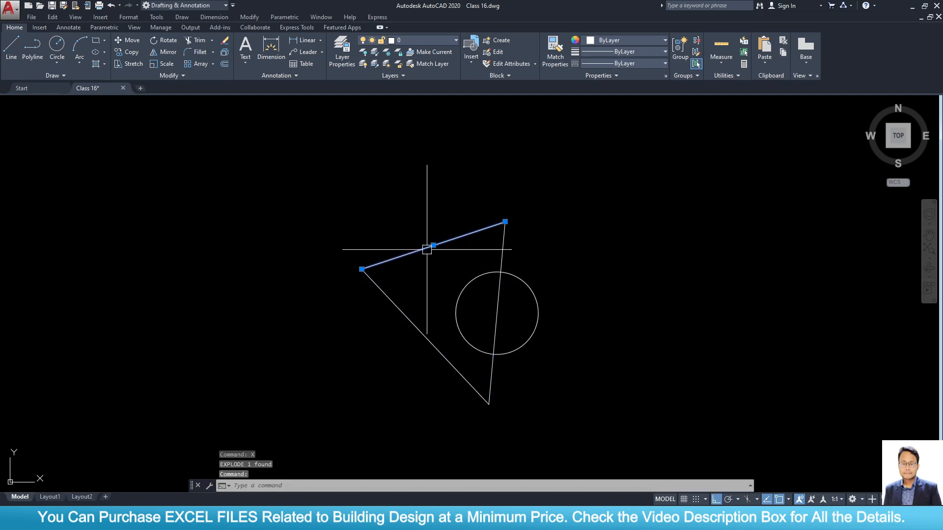
pyautogui.click(395, 305)
pyautogui.click(503, 243)
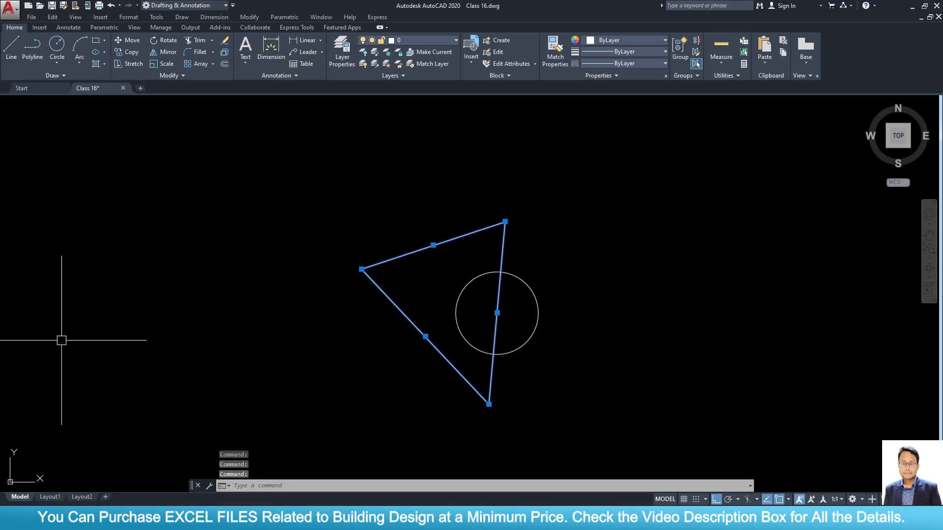
pyautogui.press('Escape')
# Convert the copied triangle's lines and the circle into regions together, and select both shapes to check them
pyautogui.write('RE')
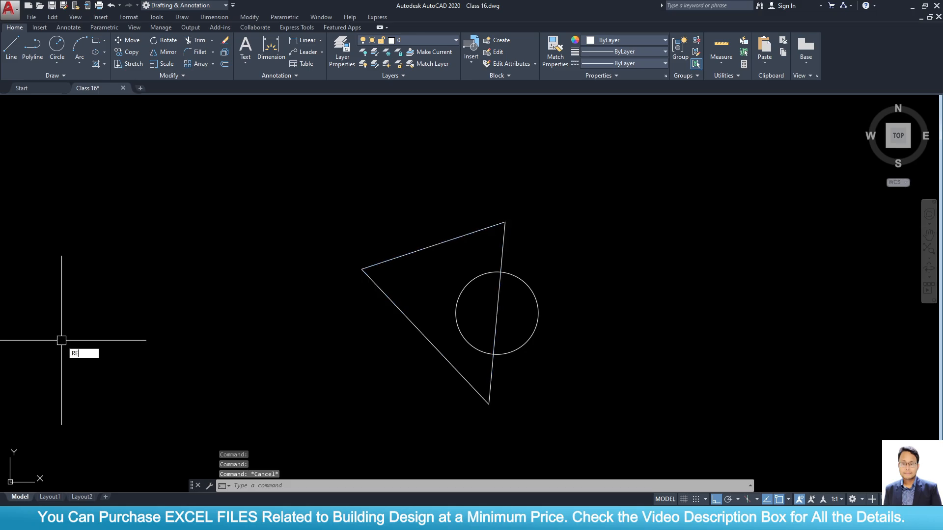
pyautogui.write('G')
pyautogui.press('Return')
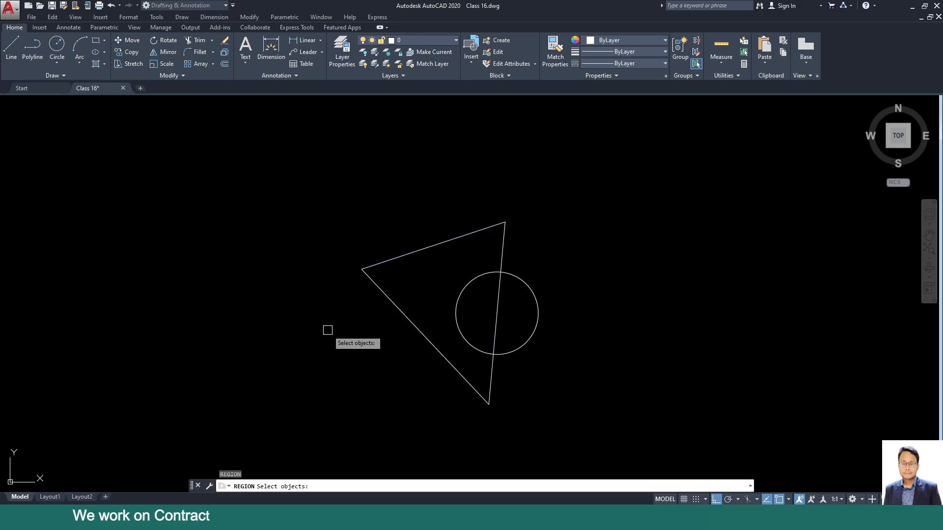
pyautogui.click(605, 443)
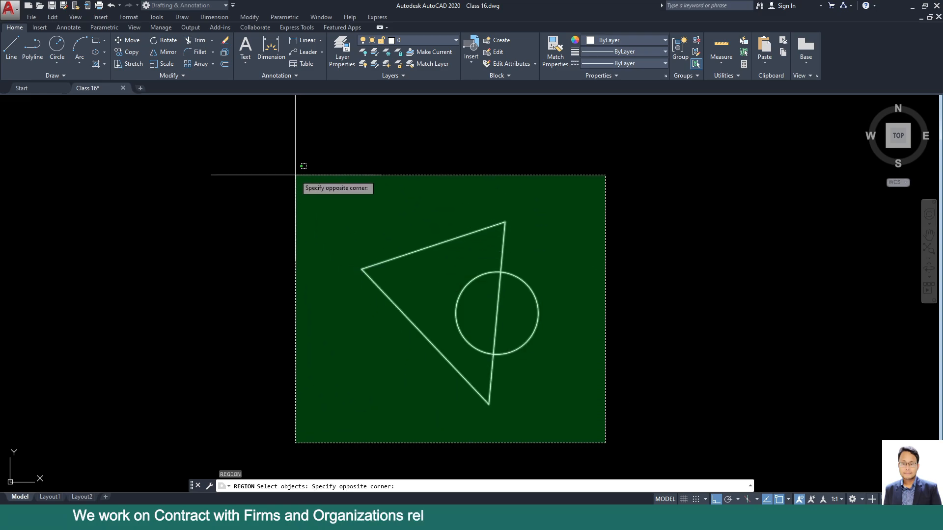
pyautogui.click(295, 175)
pyautogui.press('Return')
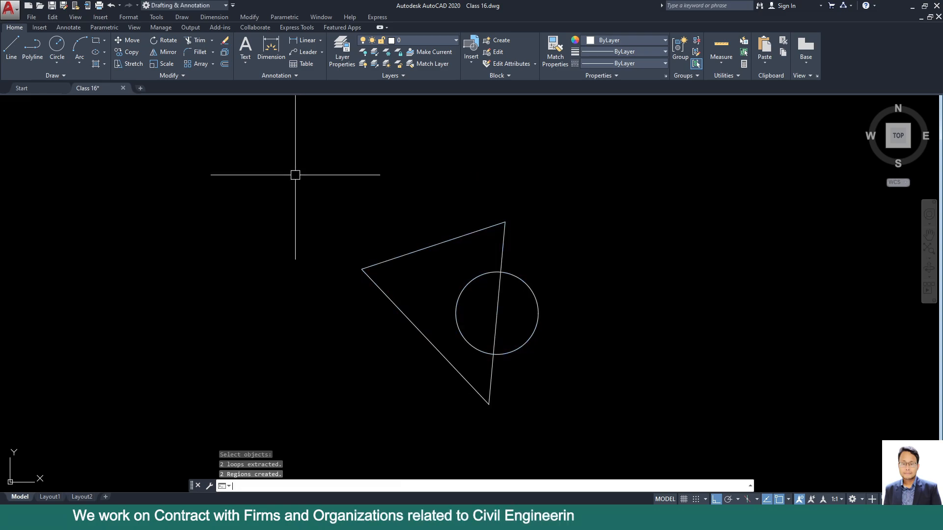
pyautogui.click(521, 278)
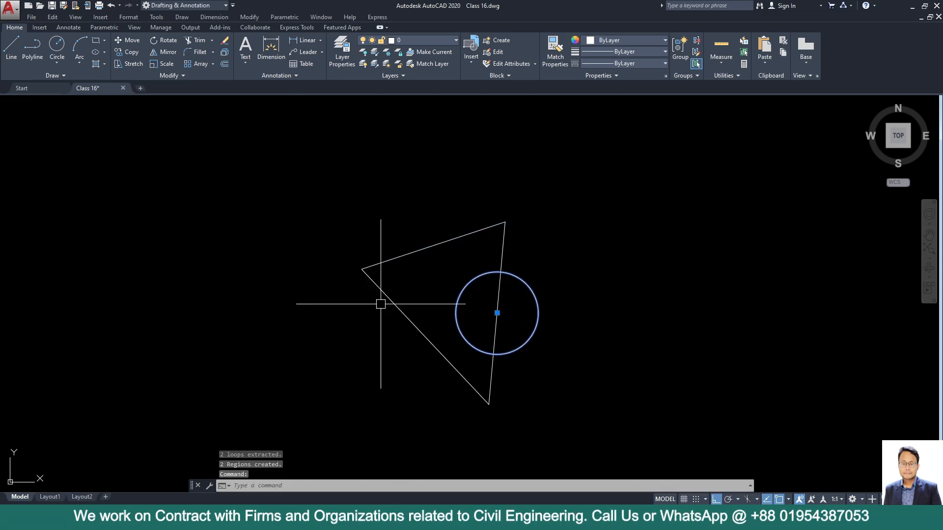
pyautogui.click(502, 256)
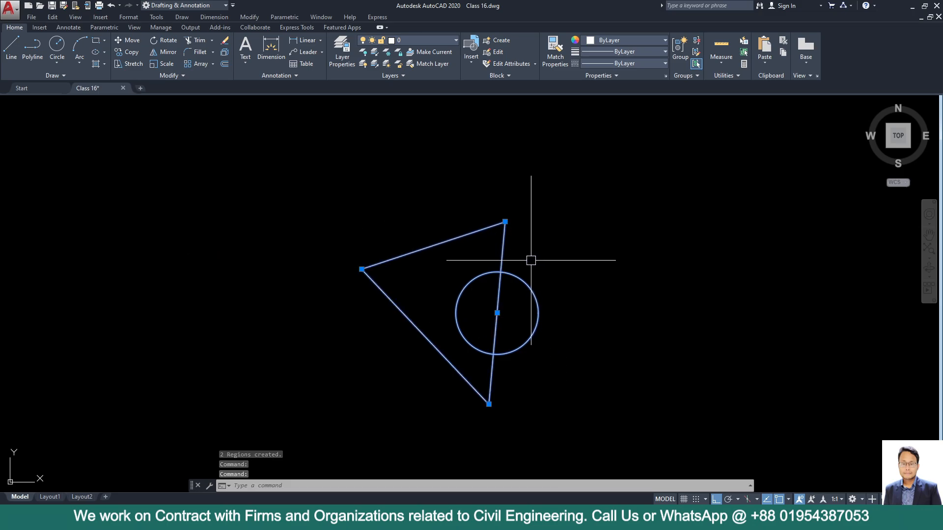
# Select the circle region on its own to check it as a separate object
pyautogui.press('Escape')
pyautogui.click(526, 280)
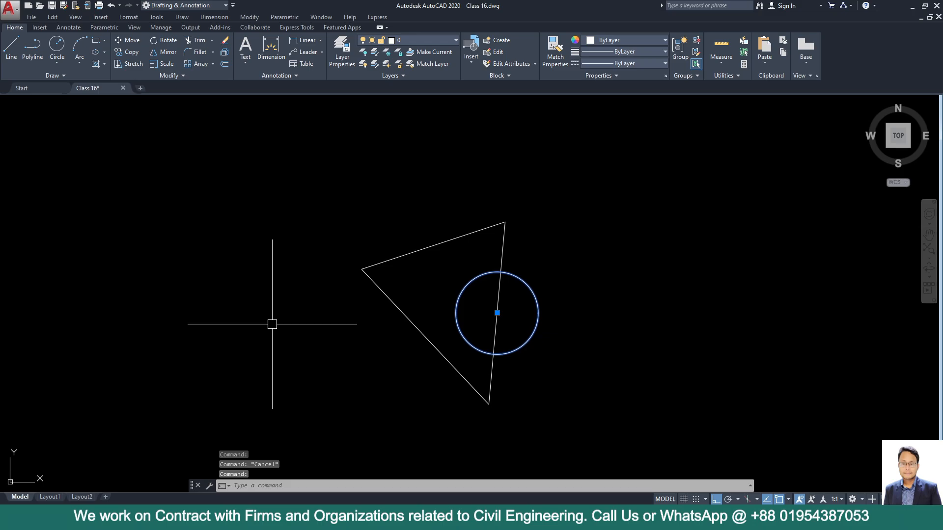
pyautogui.moveTo(568, 332); pyautogui.dragTo(419, 312, button='middle')
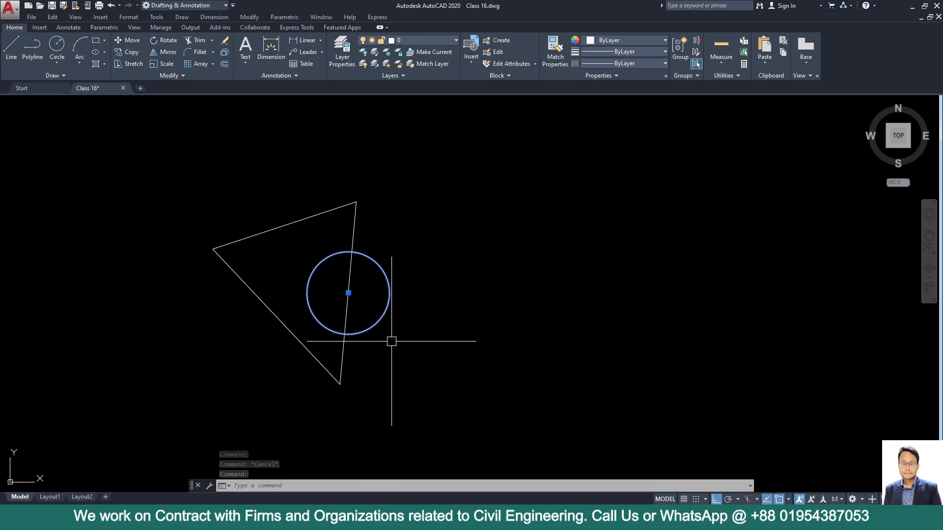
# Copy the triangle and circle regions horizontally far to the right, using the triangle's leftmost corner as base point
pyautogui.scroll(-2, 392, 341)
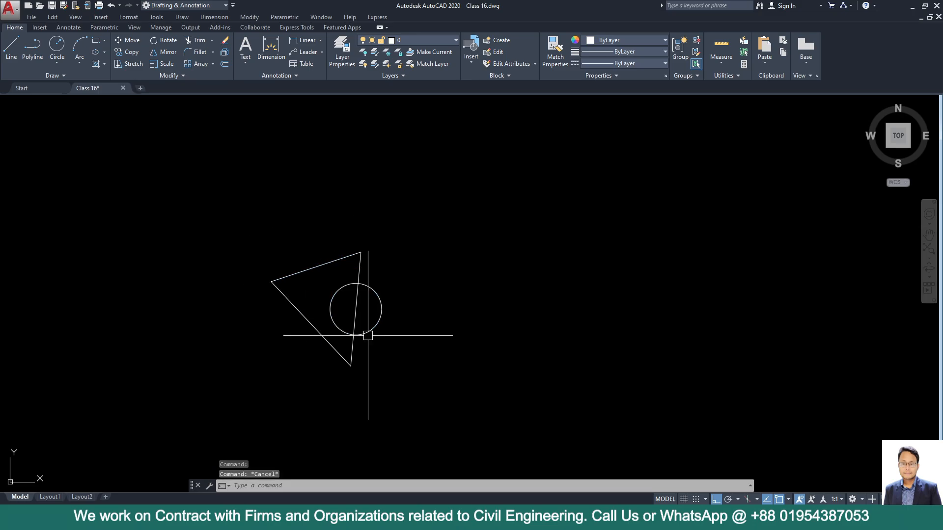
pyautogui.click(391, 375)
pyautogui.click(244, 218)
pyautogui.write('co')
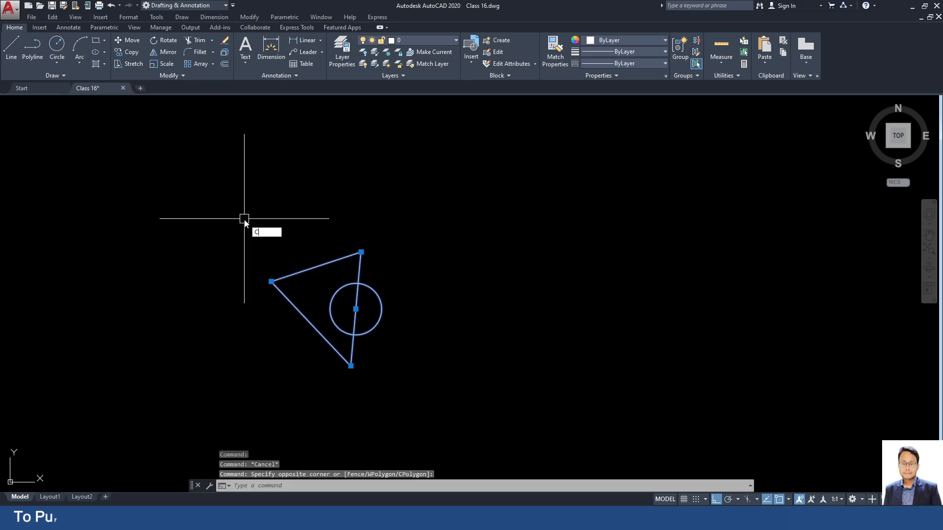
pyautogui.press('Return')
pyautogui.click(271, 281)
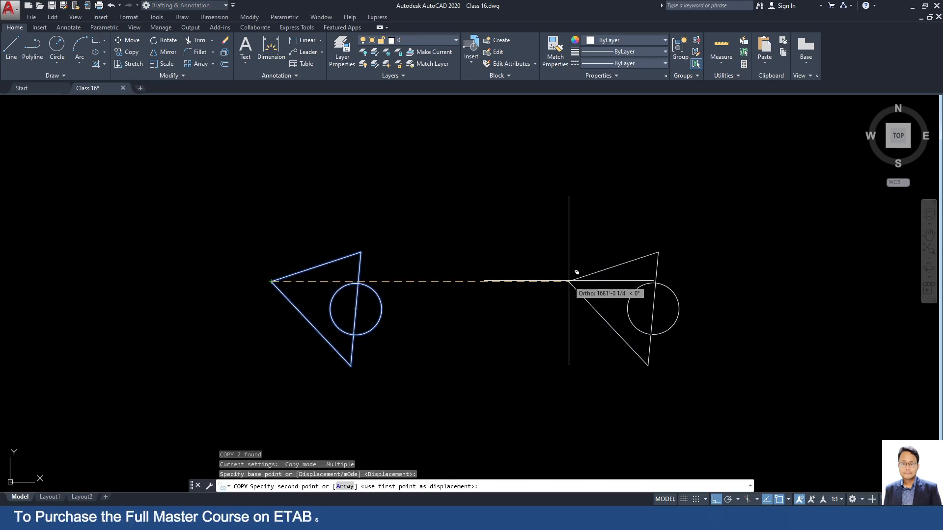
pyautogui.moveTo(570, 280); pyautogui.dragTo(166, 269, button='middle')
pyautogui.click(241, 269)
pyautogui.press('Escape')
# Explode the copied triangle region and the copied circle region back into their original geometry
pyautogui.click(287, 255)
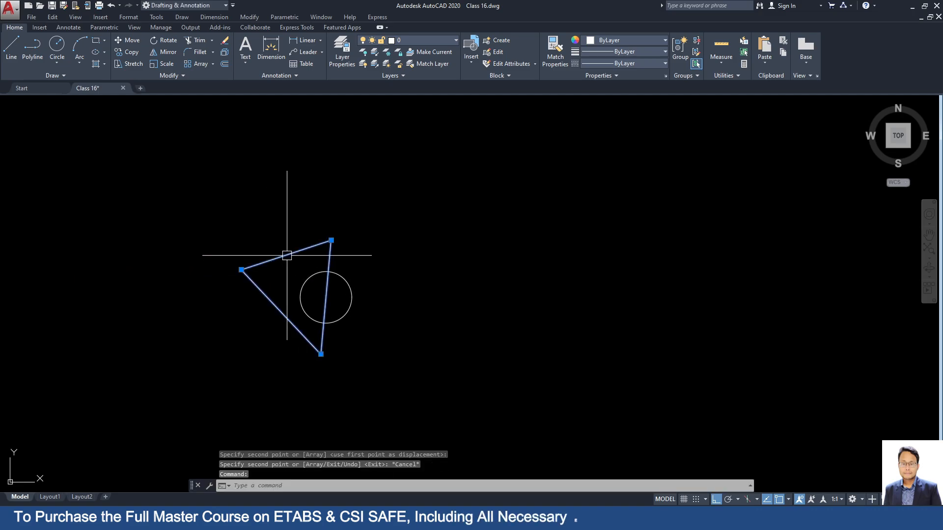
pyautogui.write('x')
pyautogui.press('Return')
pyautogui.click(311, 274)
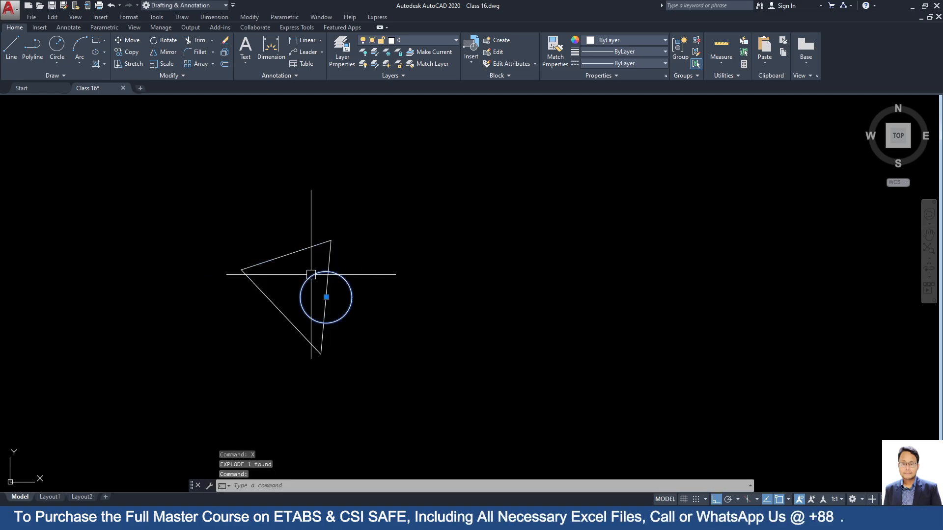
pyautogui.write('x')
pyautogui.press('Return')
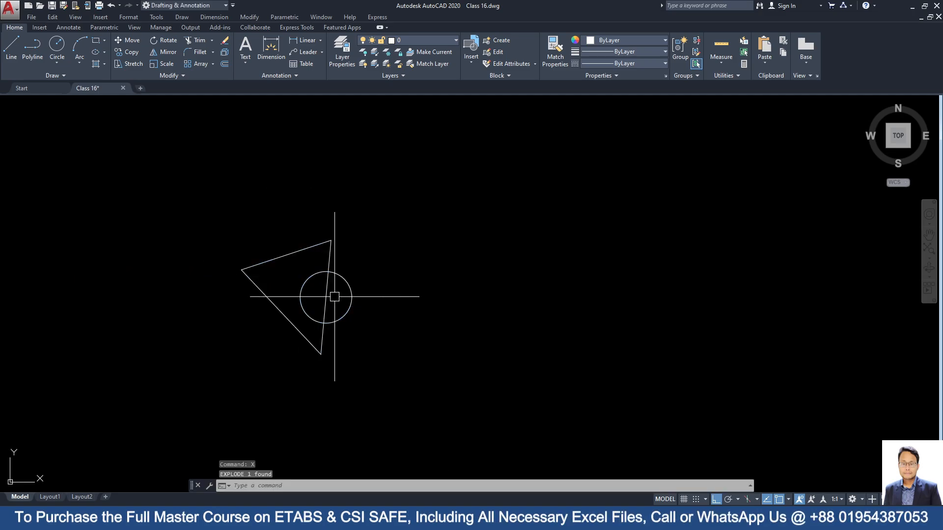
pyautogui.click(307, 282)
pyautogui.press('Escape')
# Trim away the part of the copied circle that lies outside the triangle
pyautogui.scroll(4, 341, 295)
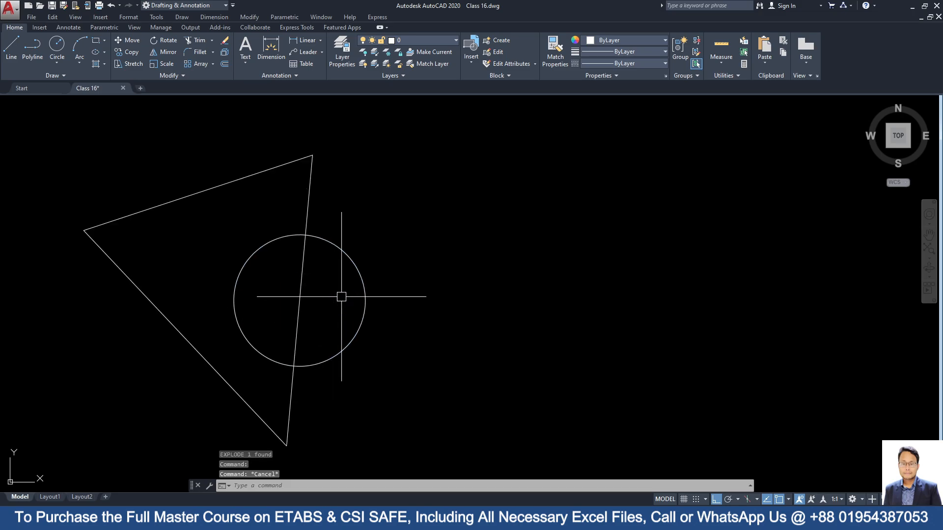
pyautogui.press('Return')
pyautogui.press('Return')
pyautogui.click(333, 390)
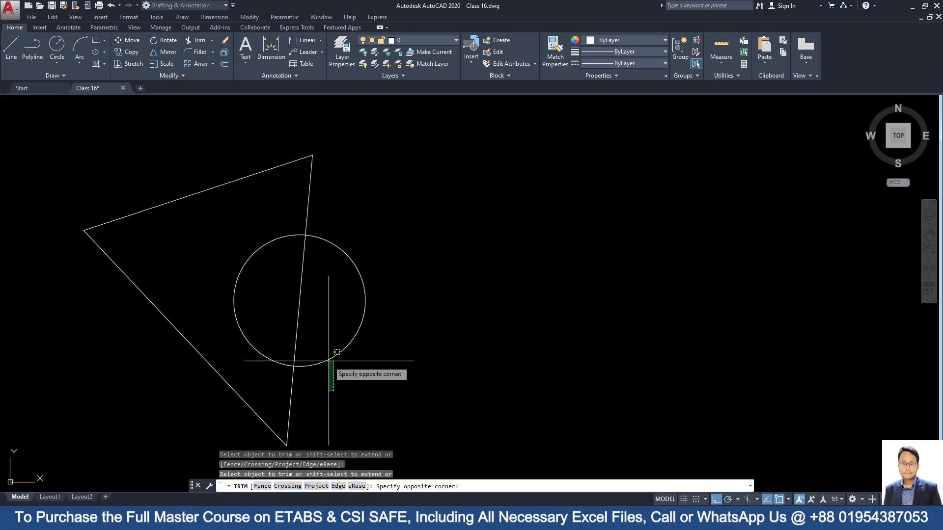
pyautogui.click(322, 219)
pyautogui.press('Escape')
pyautogui.click(222, 247)
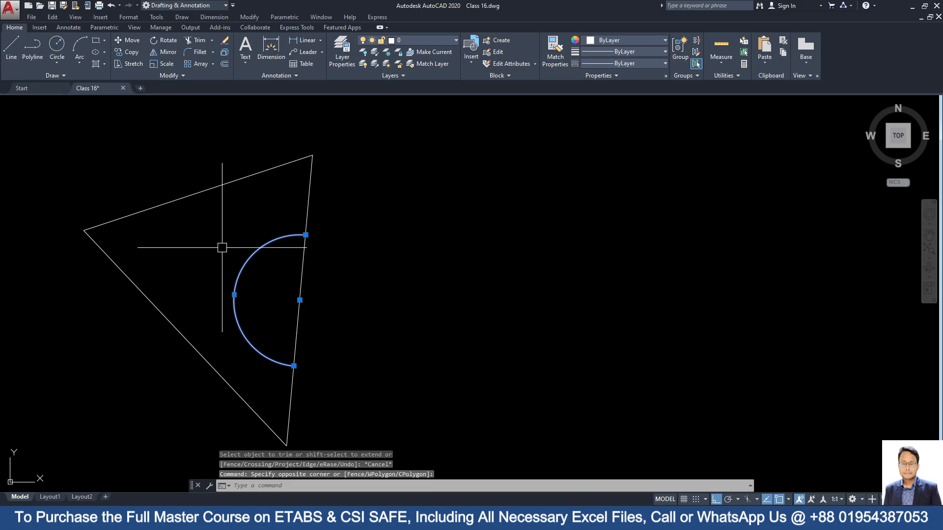
pyautogui.write('MI')
pyautogui.press('Return')
pyautogui.scroll(-2, 274, 282)
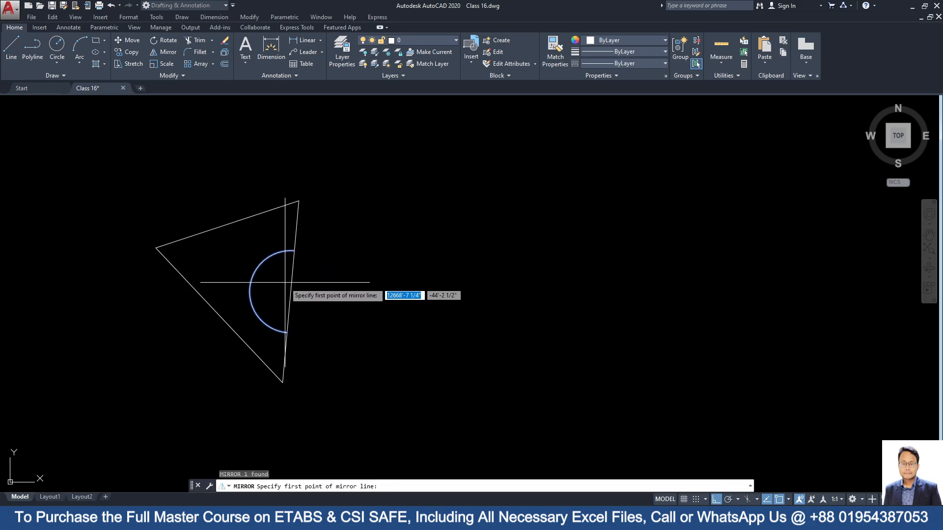
pyautogui.click(294, 293)
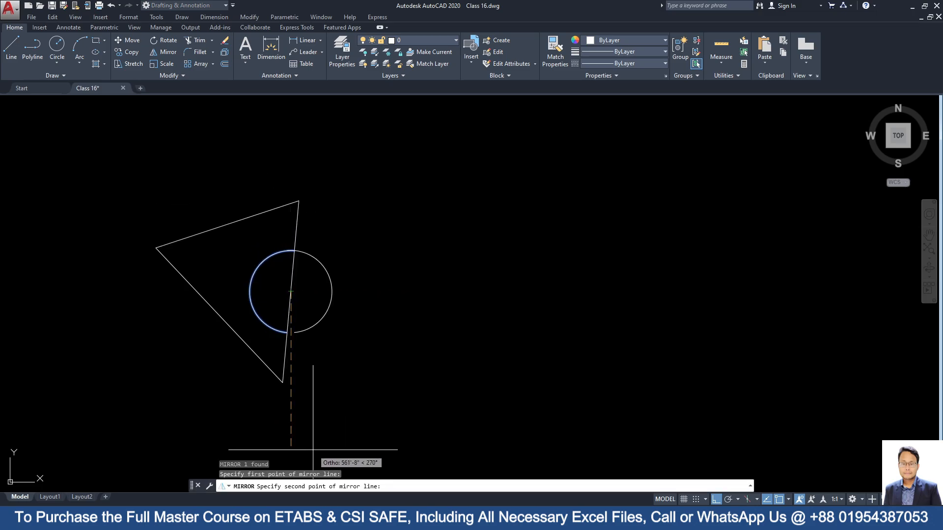
pyautogui.press('Escape')
# Mirror the remaining arc across the triangle's steep side with the source arc erased, and undo that mirror
pyautogui.click(296, 289)
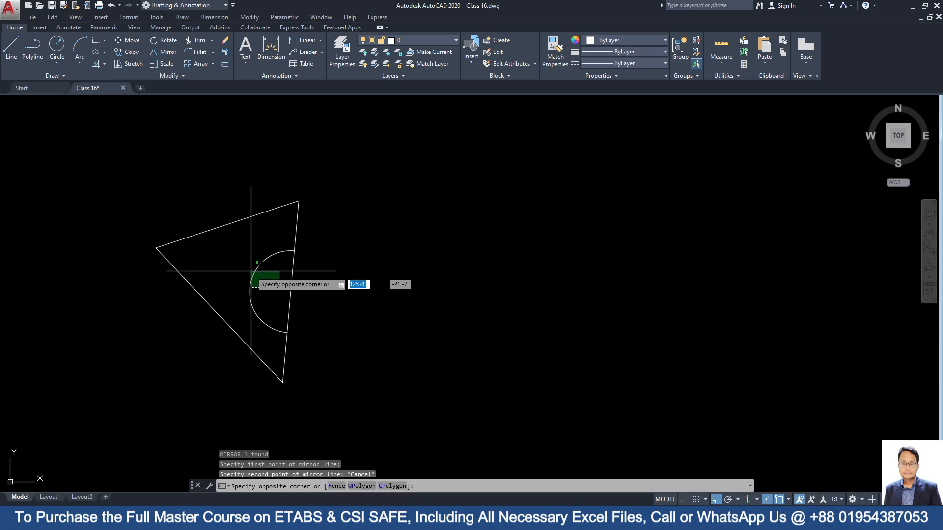
pyautogui.click(247, 269)
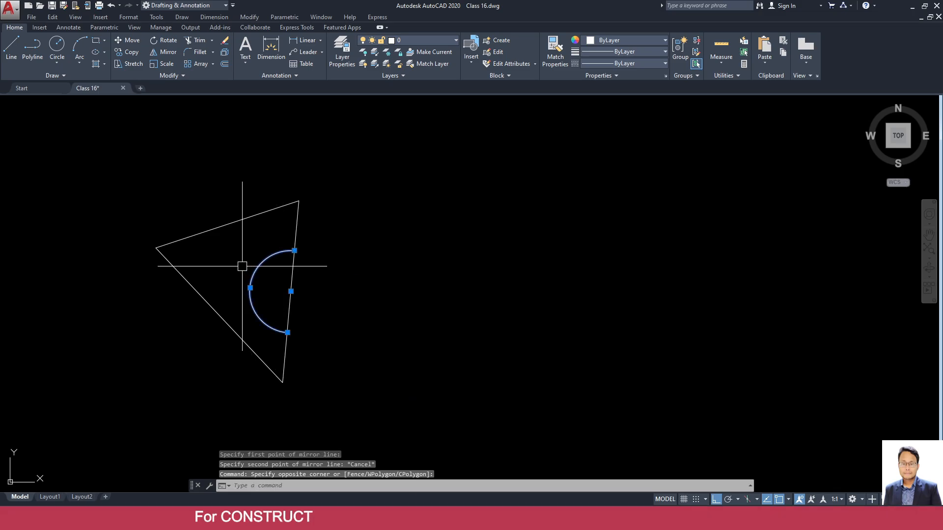
pyautogui.press('Return')
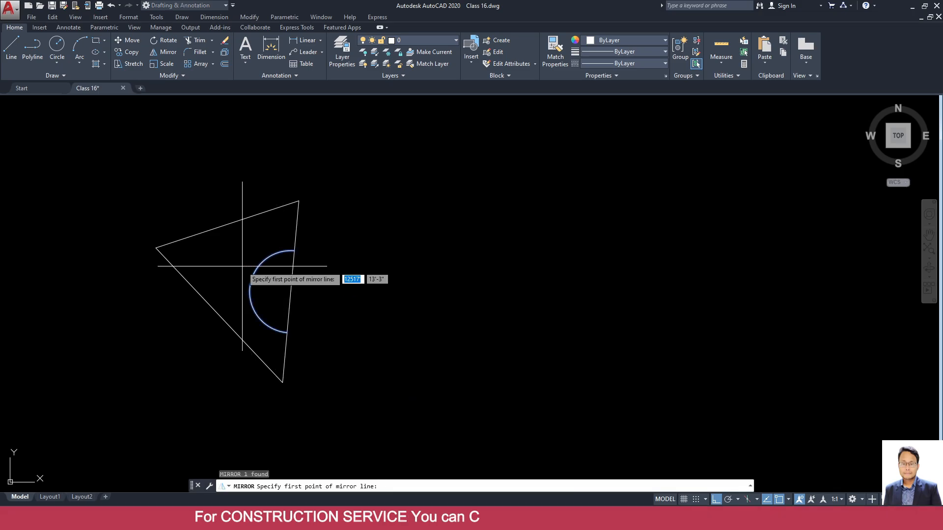
pyautogui.click(295, 251)
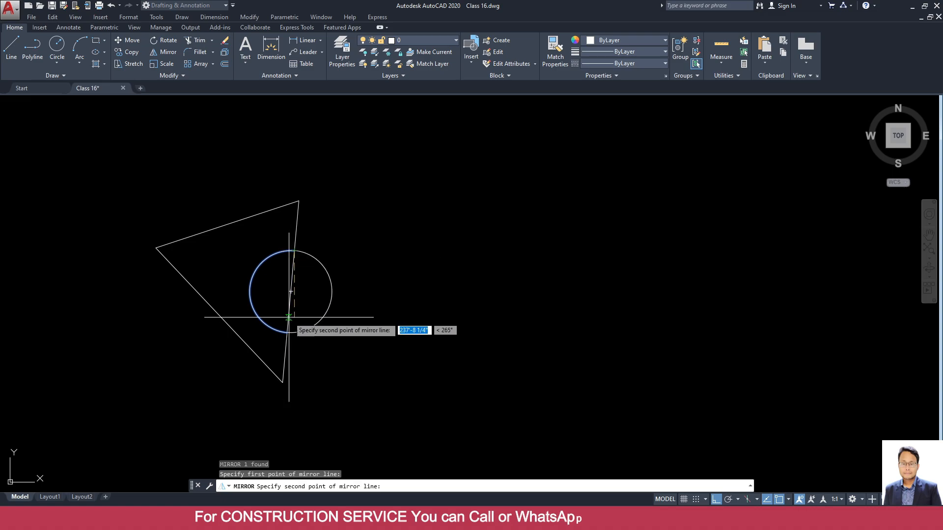
pyautogui.click(283, 382)
pyautogui.click(305, 411)
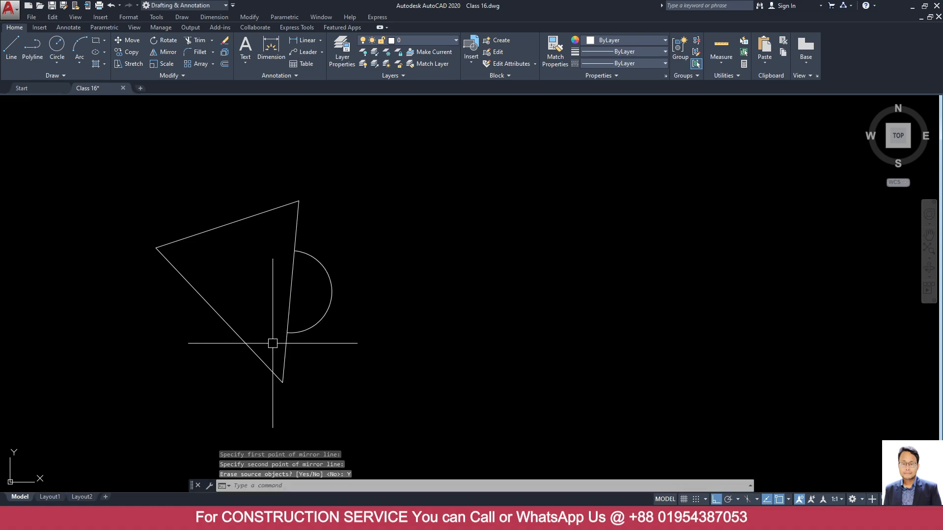
pyautogui.hotkey('ctrl', 'z')
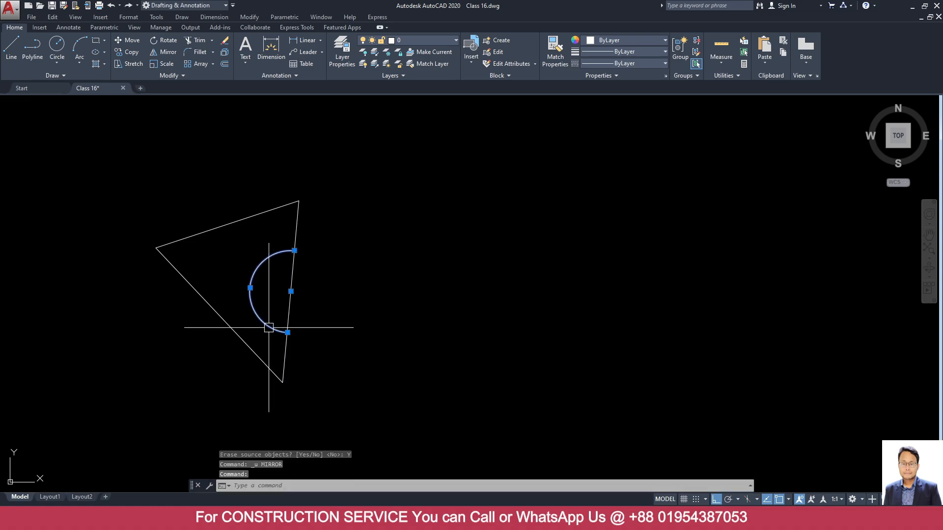
# Mirror the arc across the triangle's steep side, keeping the source arc, to complete the circle from two halves
pyautogui.write('MI')
pyautogui.press('Return')
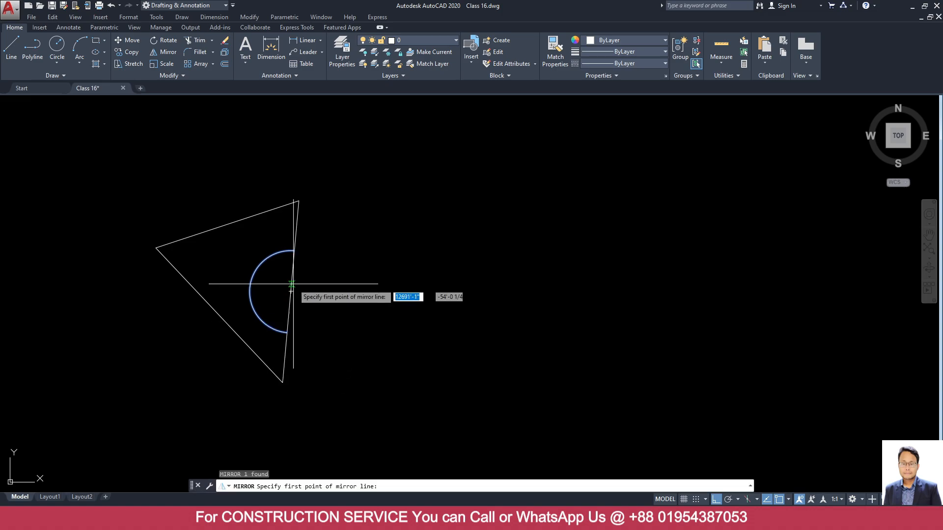
pyautogui.click(294, 251)
pyautogui.click(282, 381)
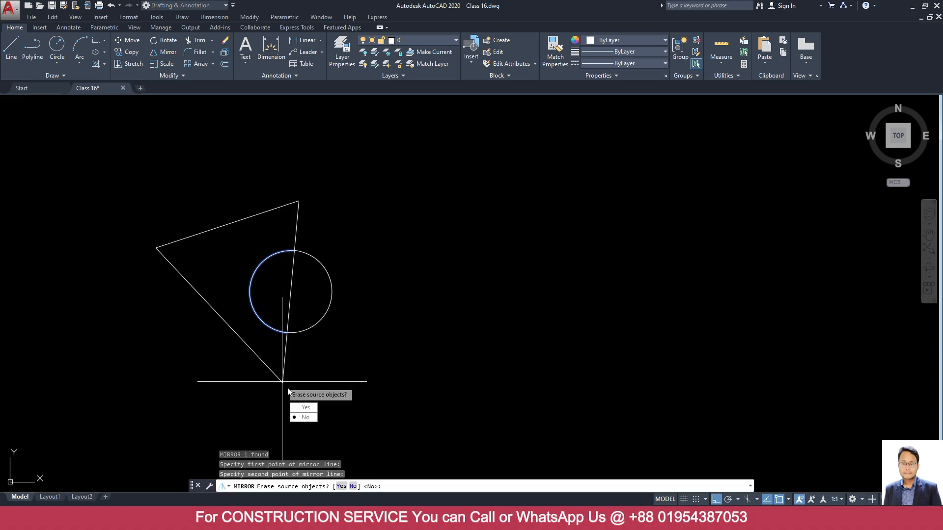
pyautogui.click(305, 417)
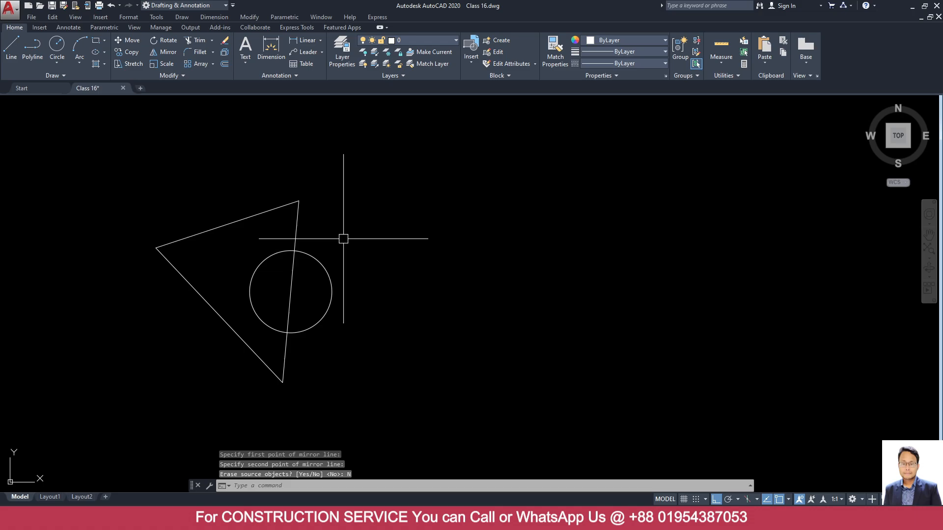
# Select the mirrored arc outside the triangle to check whether it is separate from the other half
pyautogui.moveTo(331, 268); pyautogui.dragTo(400, 274, button='middle')
pyautogui.click(393, 280)
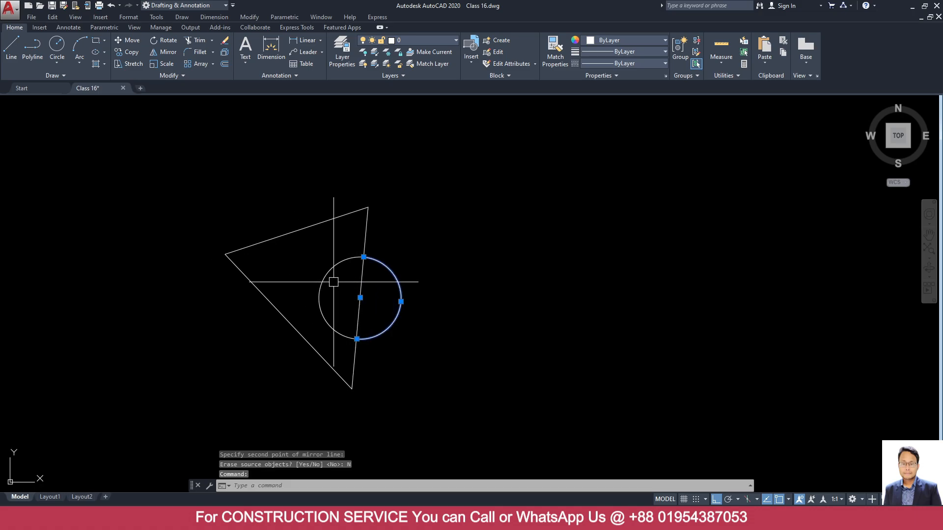
pyautogui.press('Escape')
pyautogui.click(399, 278)
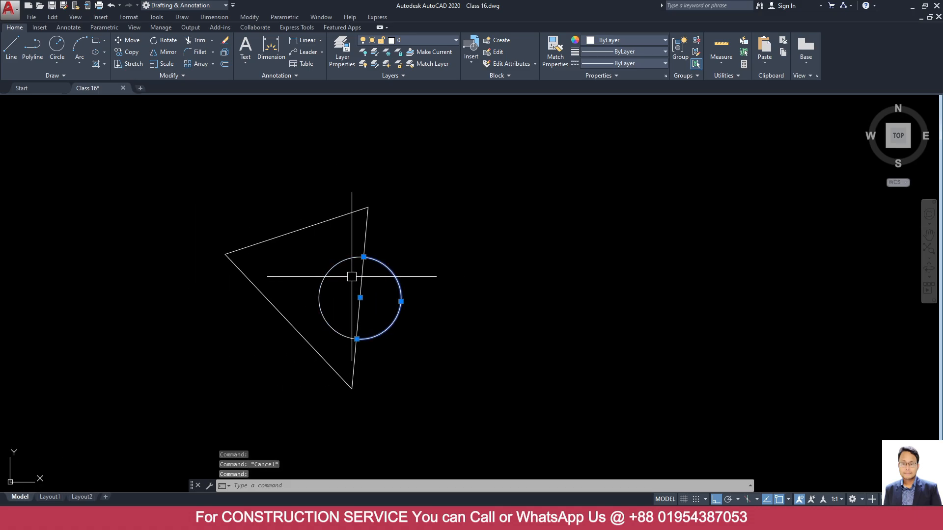
pyautogui.press('Escape')
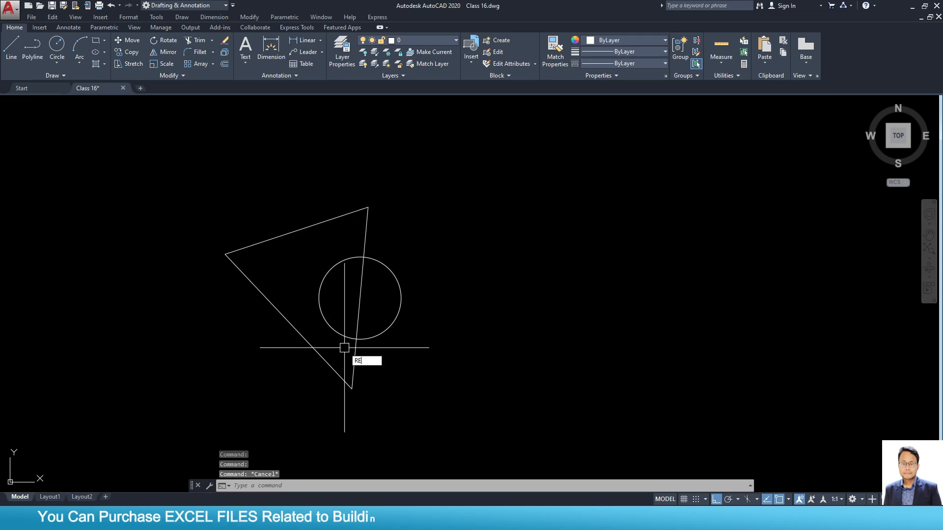
pyautogui.write('RE')
pyautogui.press('Return')
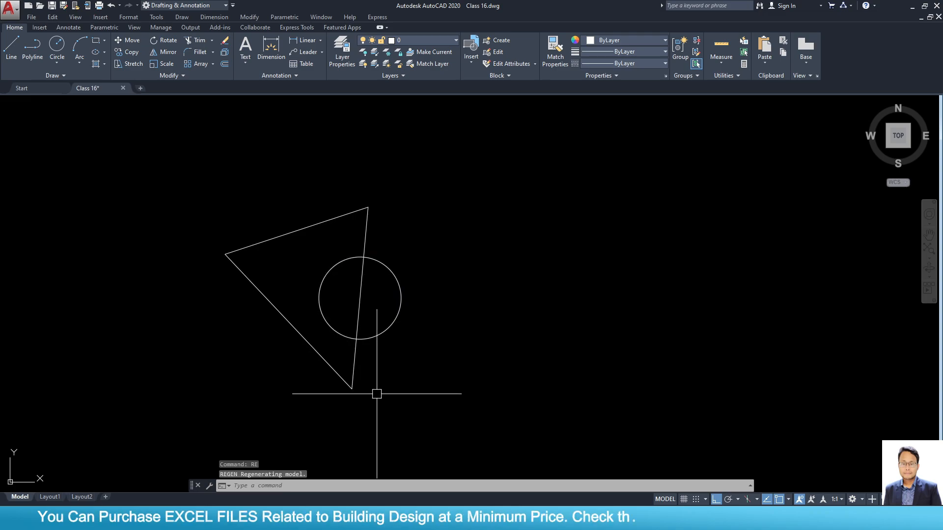
pyautogui.press('Escape')
# Convert the triangle's lines and the two circle arcs into regions together
pyautogui.write('REG')
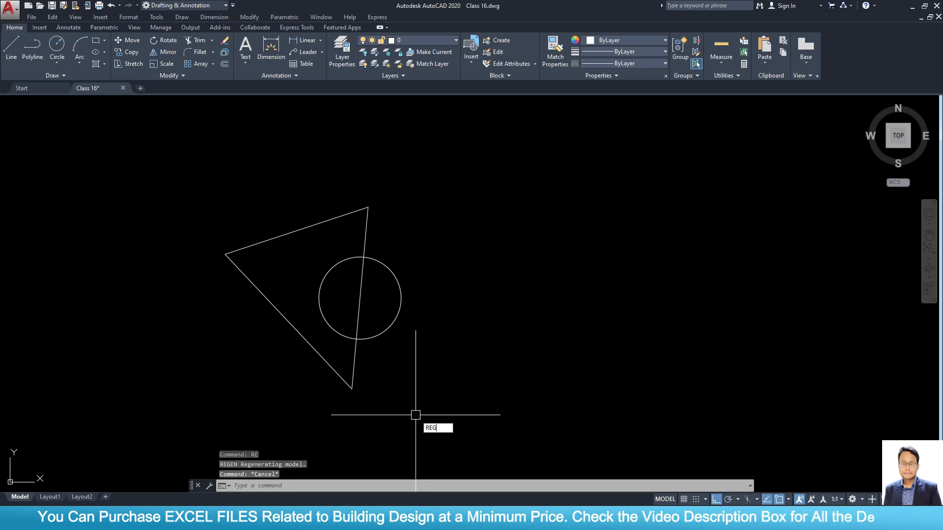
pyautogui.write('ION')
pyautogui.press('Return')
pyautogui.click(453, 423)
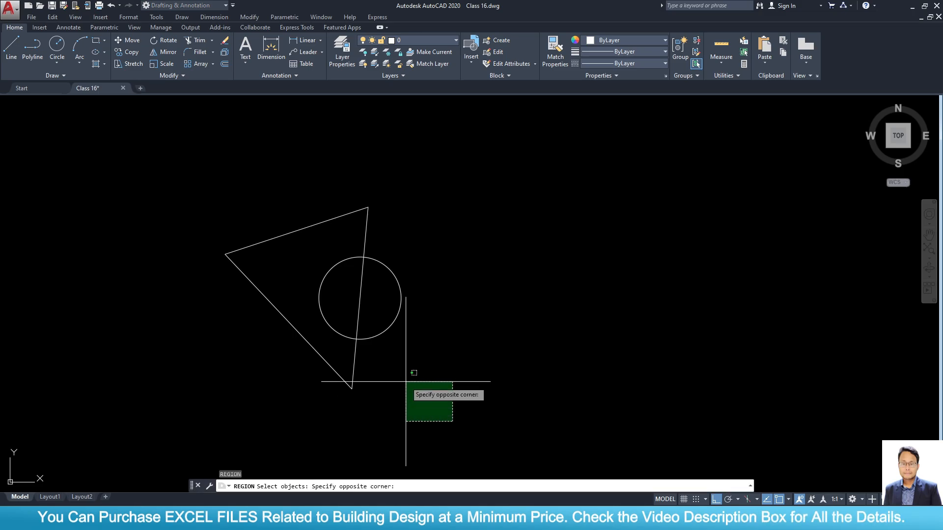
pyautogui.click(119, 98)
pyautogui.press('Return')
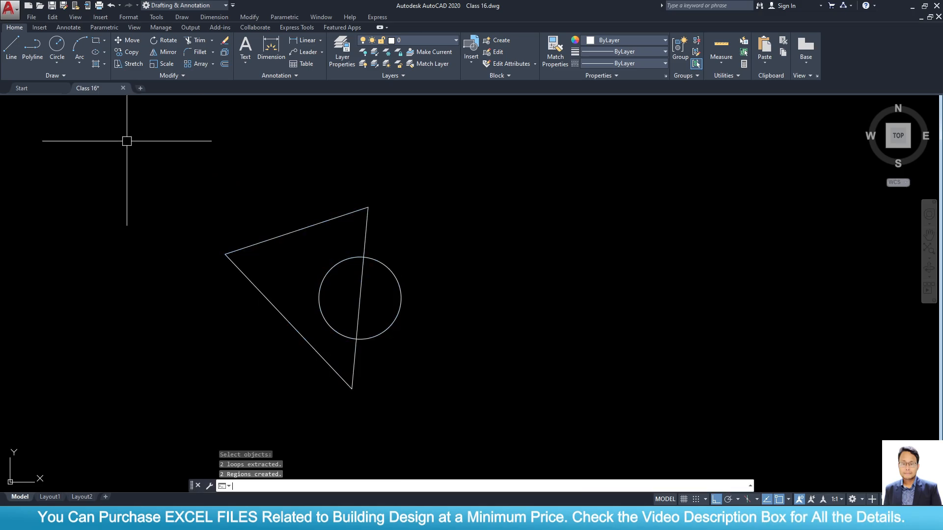
# Select the new circle and triangle regions to check each one as a single object
pyautogui.click(400, 284)
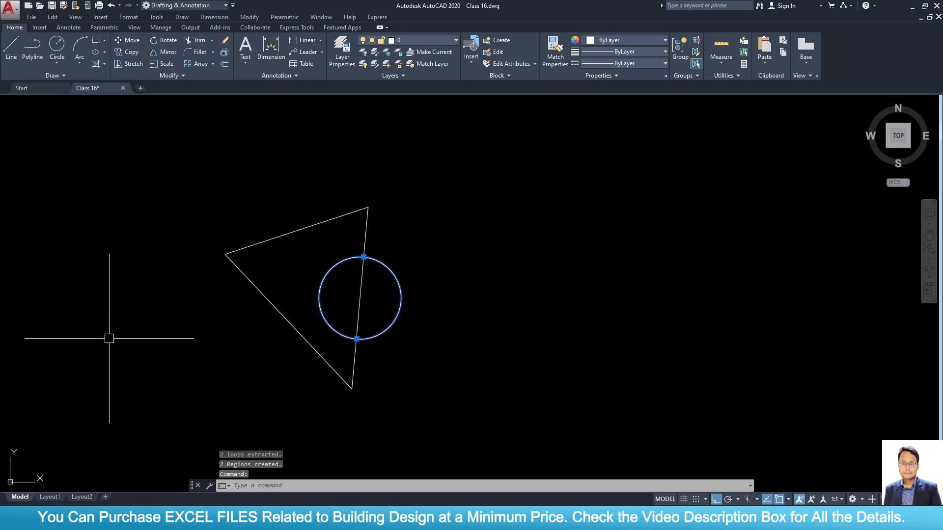
pyautogui.click(310, 228)
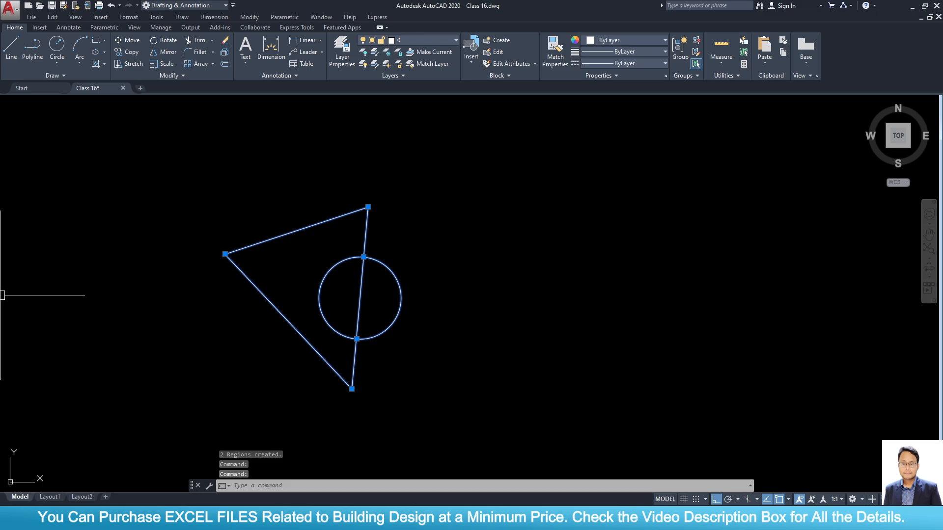
pyautogui.press('Escape')
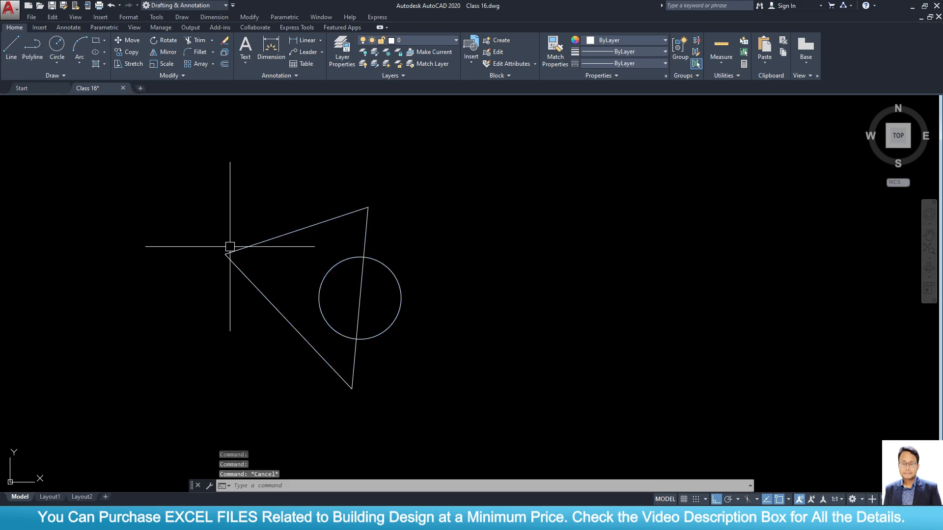
pyautogui.click(310, 227)
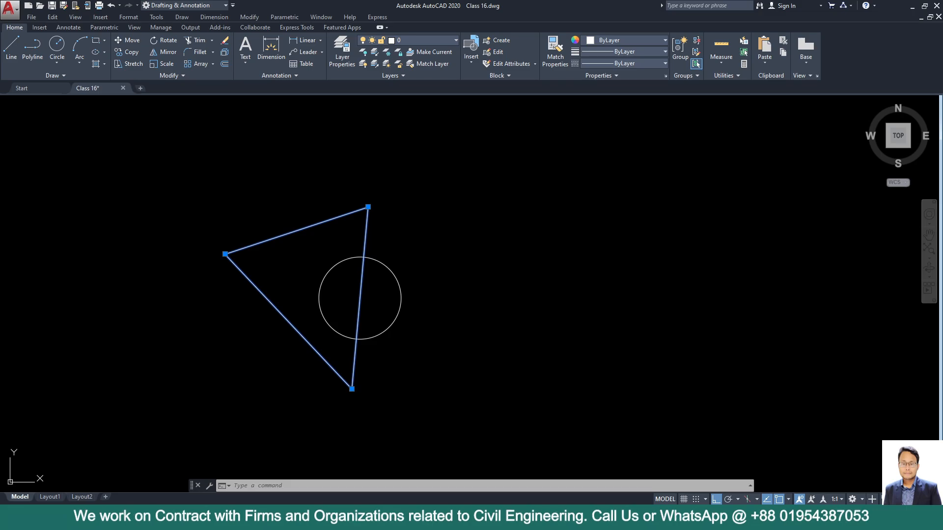
# Copy the triangle and circle regions together horizontally to the right, using the triangle's outer corner as base point
pyautogui.scroll(-2, 390, 288)
pyautogui.click(427, 381)
pyautogui.click(230, 202)
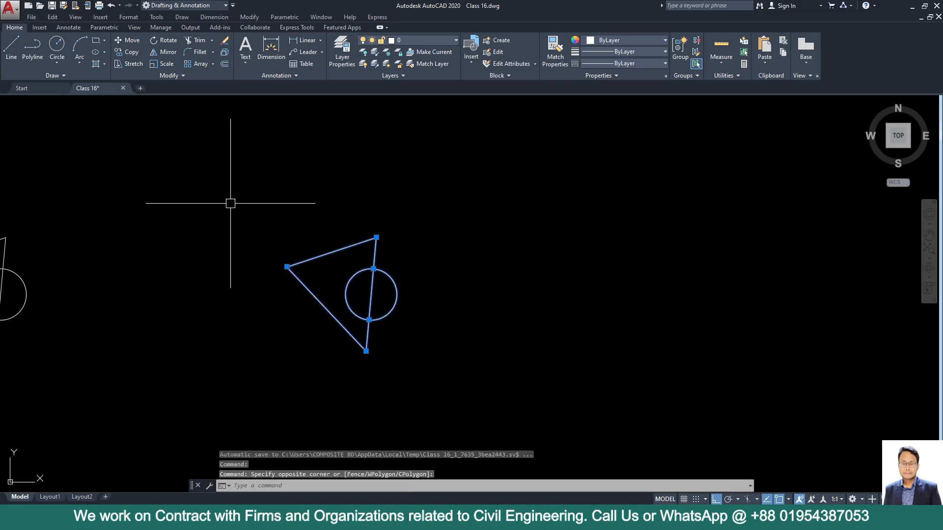
pyautogui.write('CO')
pyautogui.press('Return')
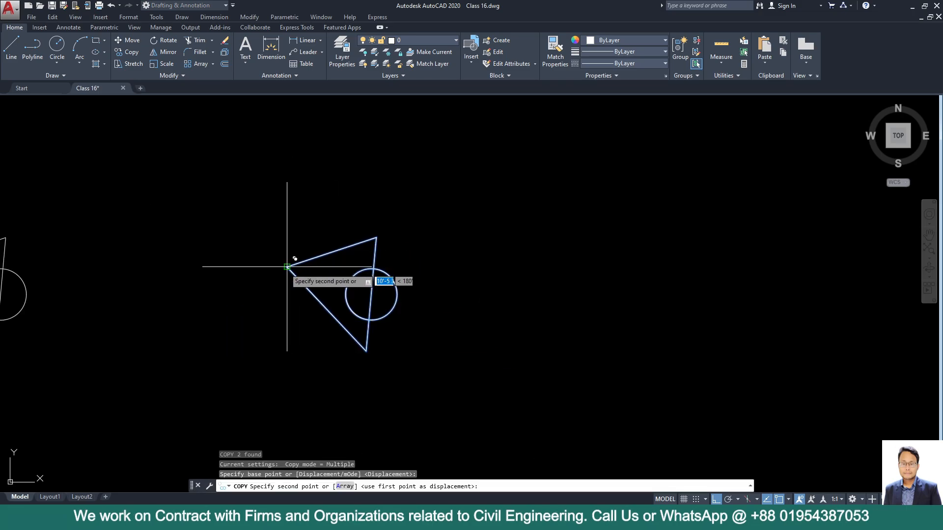
pyautogui.click(286, 267)
pyautogui.click(634, 267)
pyautogui.press('Escape')
# Explode the copied triangle and circle regions into separate lines and arcs
pyautogui.moveTo(563, 308); pyautogui.dragTo(364, 273, button='middle')
pyautogui.click(604, 331)
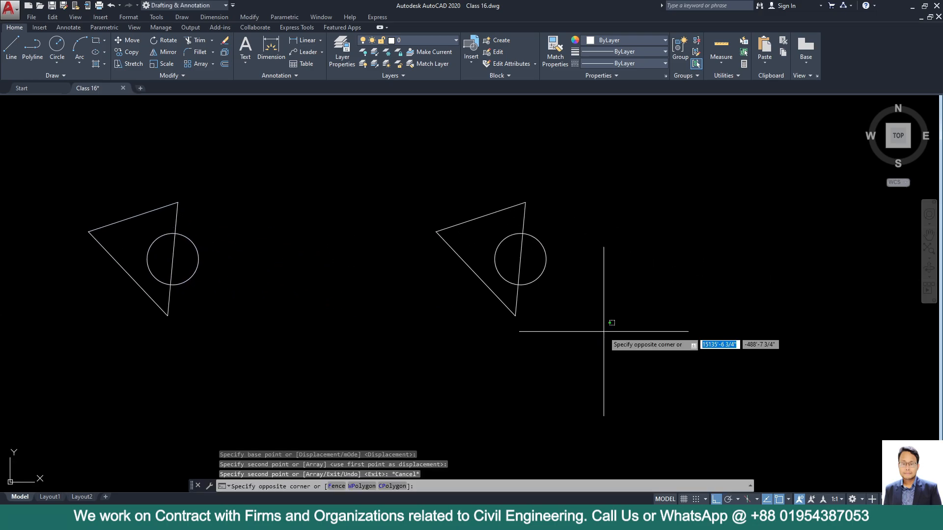
pyautogui.click(368, 168)
pyautogui.write('x')
pyautogui.press('Return')
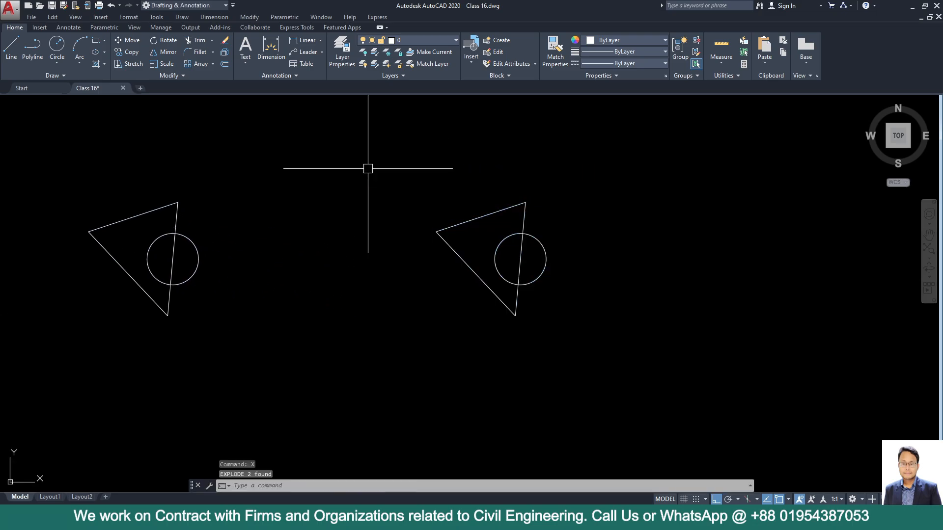
pyautogui.press('Escape')
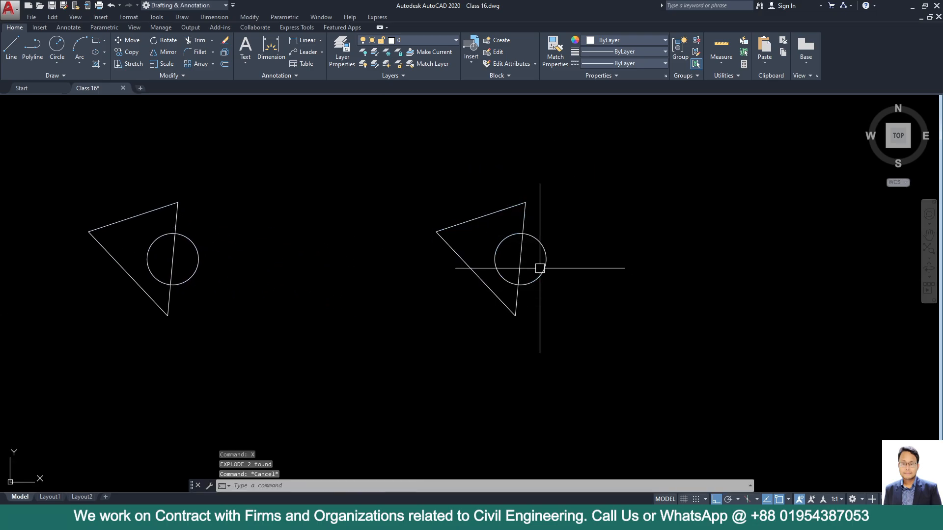
# Select both halves of the exploded circle in the copy to check whether they are separate arcs
pyautogui.click(506, 240)
pyautogui.click(543, 249)
pyautogui.press('Escape')
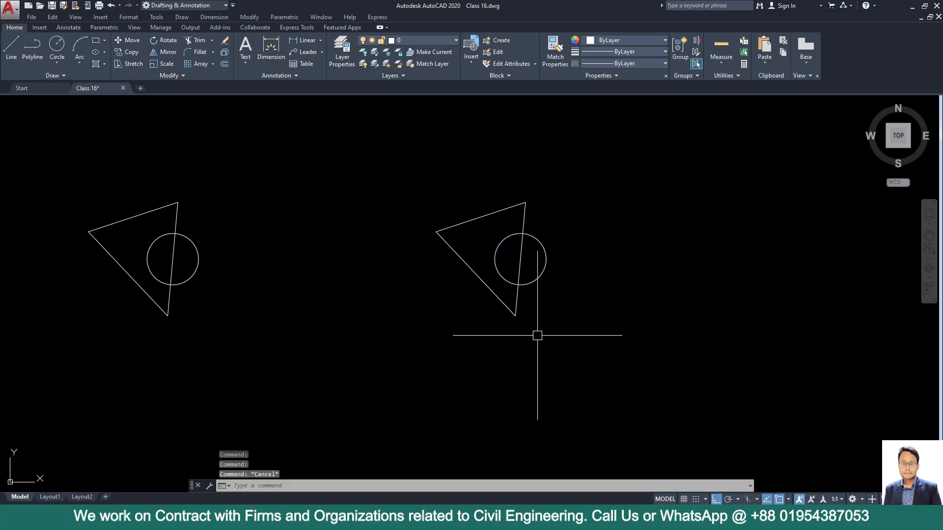
# Create polyline boundaries with island detection for the copy's triangle area outside the circle and for the two circle halves
pyautogui.write('BOU')
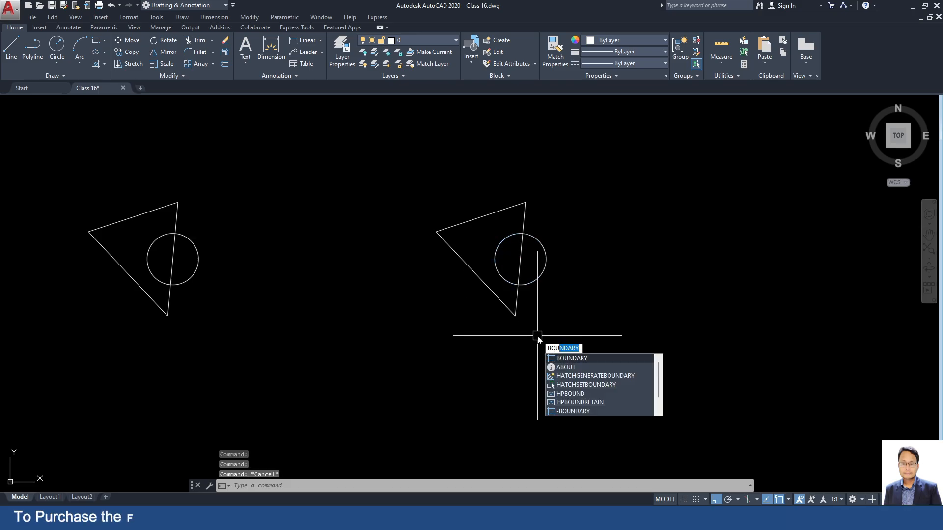
pyautogui.press('Return')
pyautogui.click(569, 194)
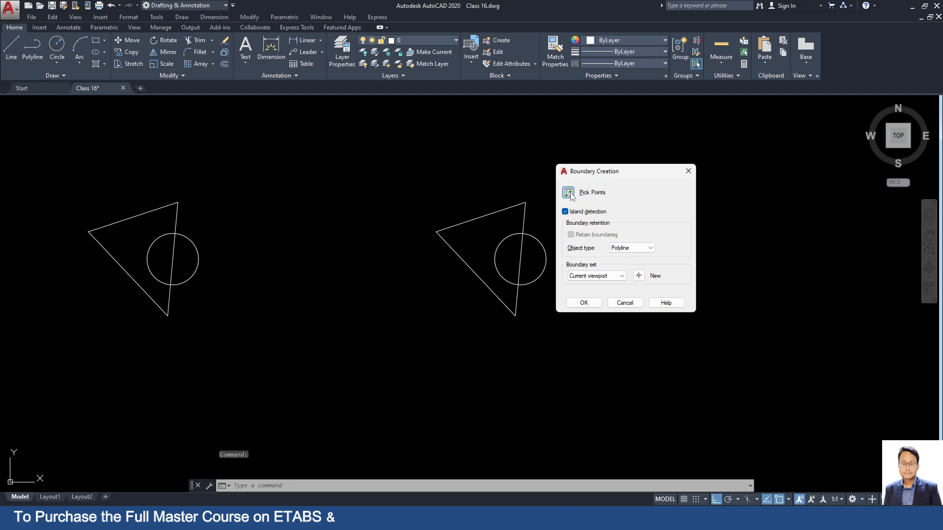
pyautogui.click(484, 231)
pyautogui.click(509, 253)
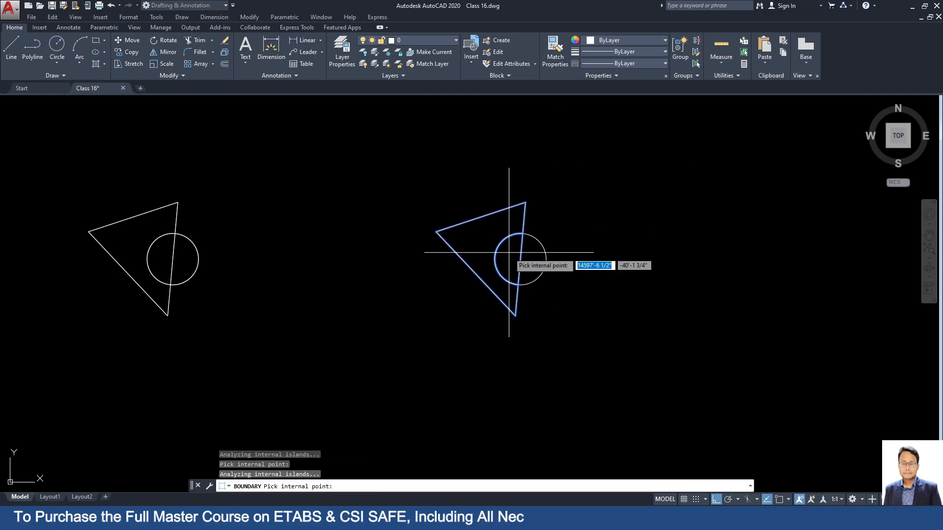
pyautogui.press('Return')
# Move the notched triangle boundary straight down, clear of the source triangle and circle
pyautogui.click(477, 282)
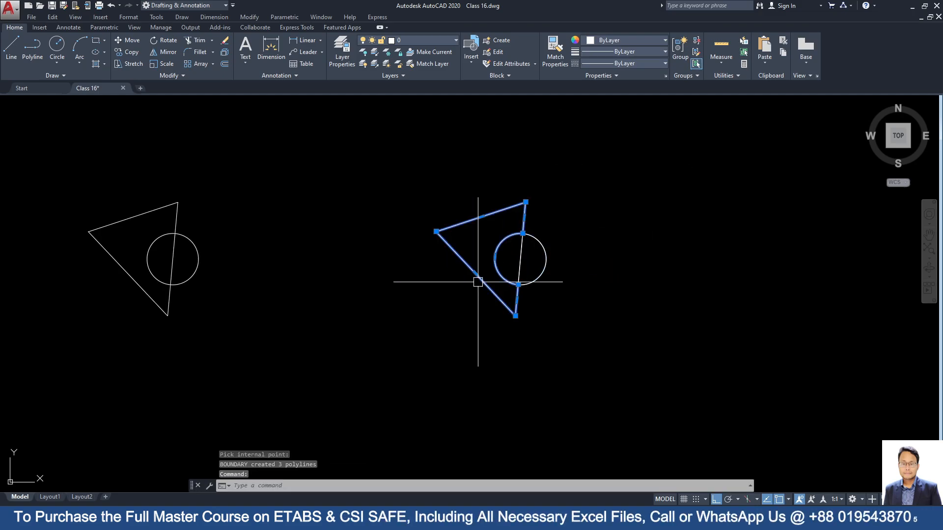
pyautogui.write('m')
pyautogui.press('Return')
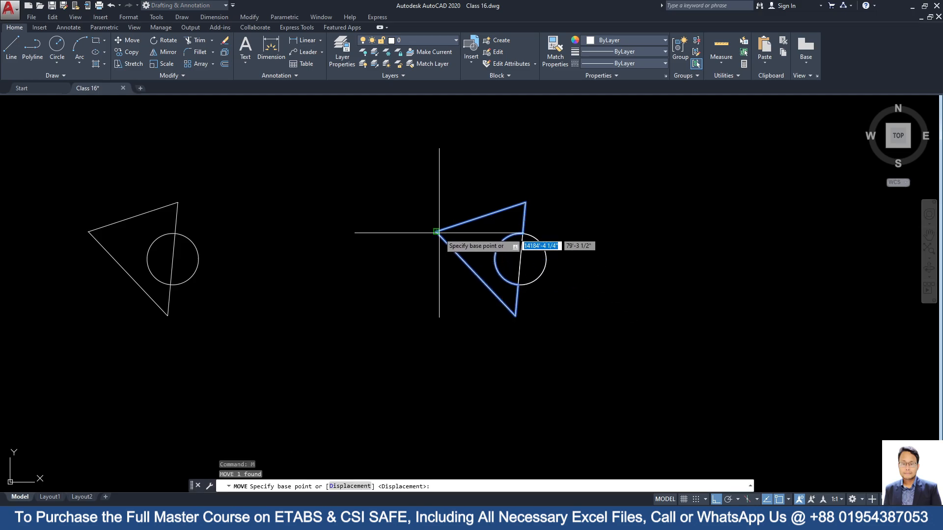
pyautogui.click(436, 232)
pyautogui.click(436, 378)
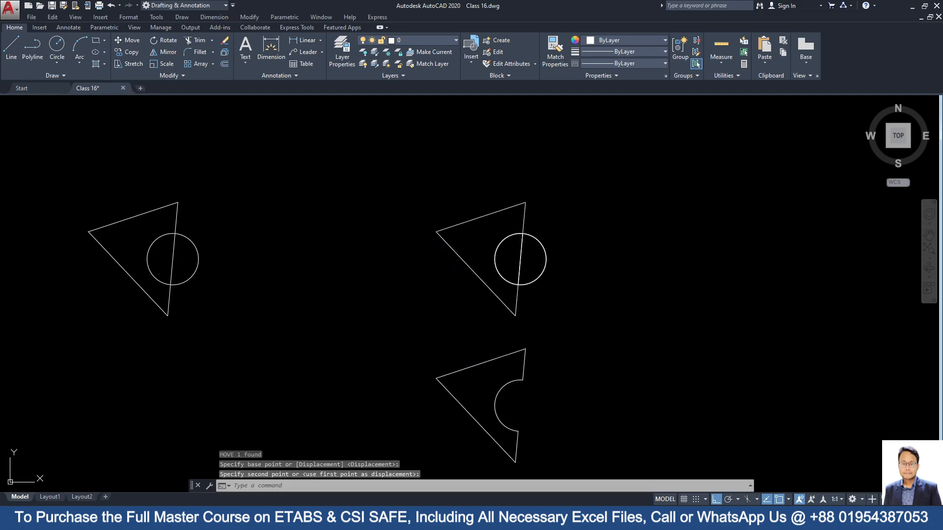
# Move the half-circle boundary inside the triangle to the right of the notched boundary, with Ortho off
pyautogui.click(500, 266)
pyautogui.write('m')
pyautogui.press('Return')
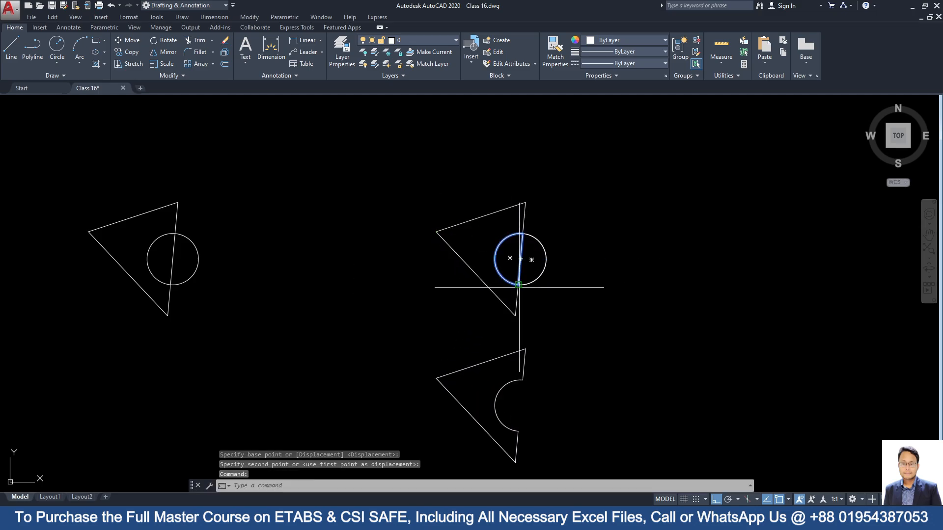
pyautogui.click(520, 259)
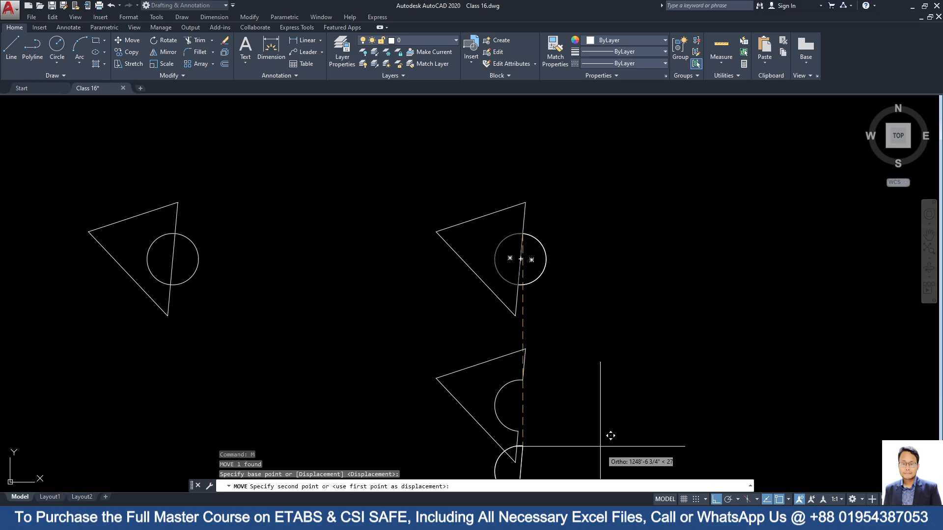
pyautogui.moveTo(599, 447); pyautogui.dragTo(584, 316, button='middle')
pyautogui.press('F8')
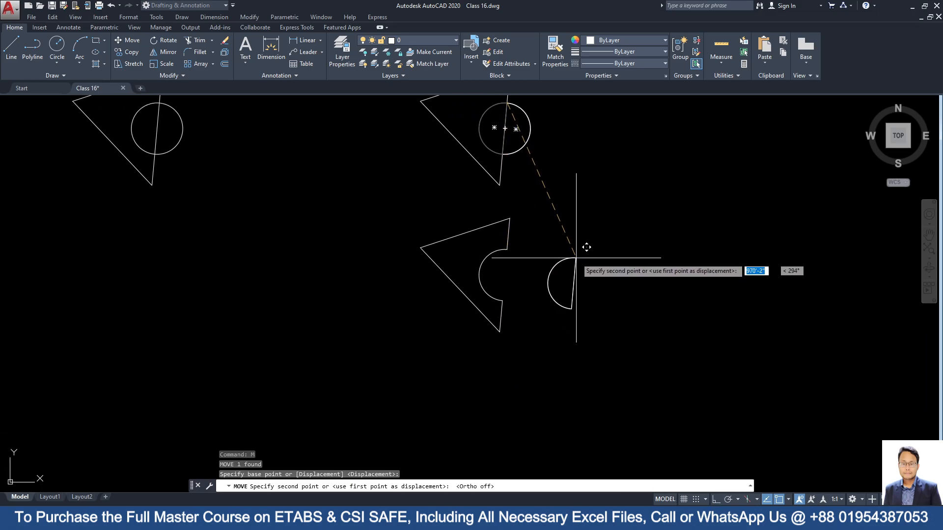
pyautogui.click(619, 244)
# Move the half-circle boundary outside the triangle to the right of the other separated half-circle
pyautogui.click(533, 124)
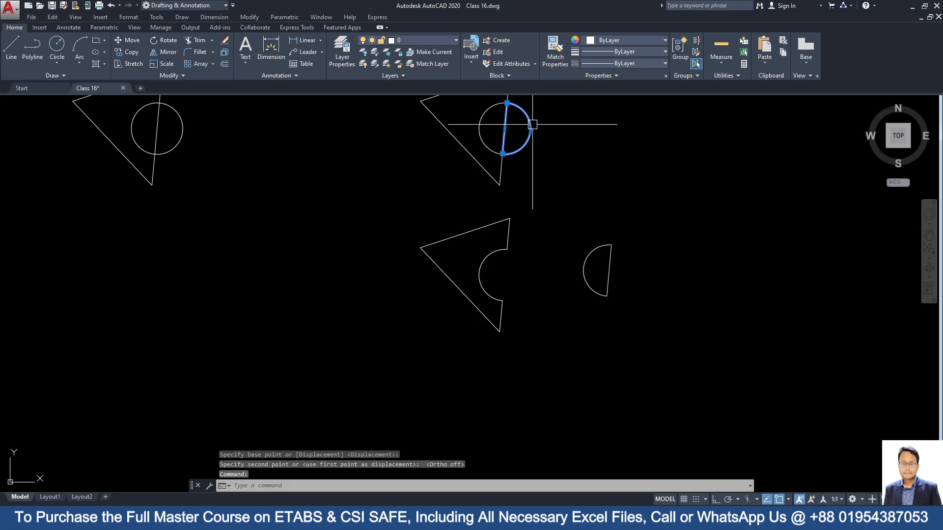
pyautogui.write('m')
pyautogui.press('Return')
pyautogui.click(507, 103)
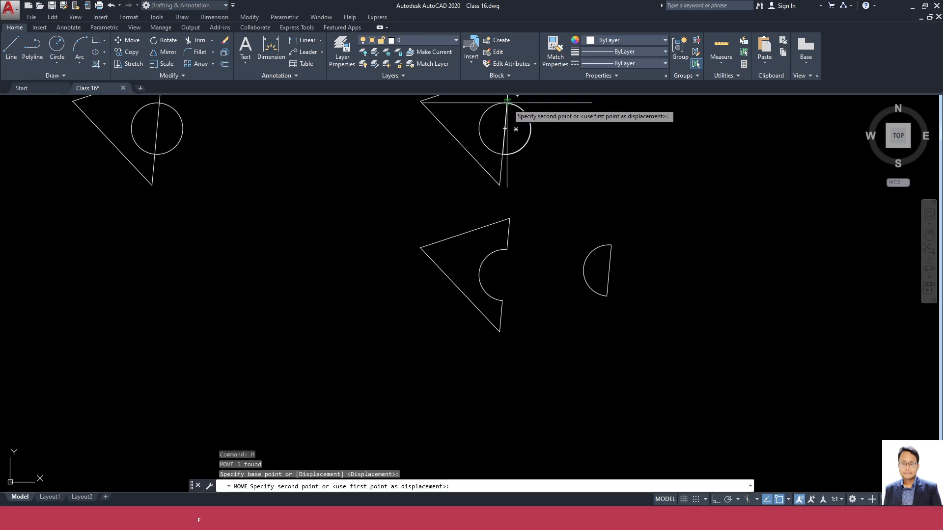
pyautogui.click(724, 282)
pyautogui.scroll(-2, 417, 402)
pyautogui.press('Return')
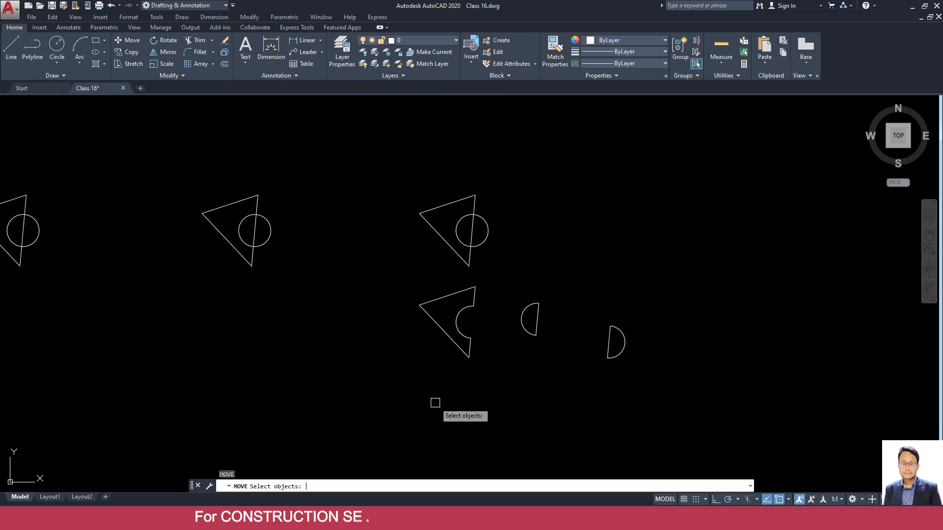
pyautogui.press('Escape')
# Explode the original triangle region and its overlapping circle region into individual lines and arcs
pyautogui.click(246, 199)
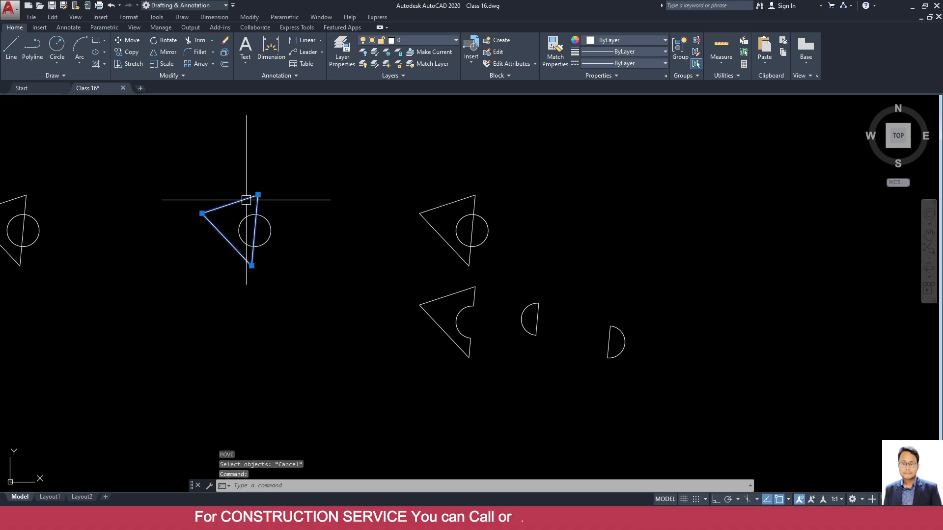
pyautogui.moveTo(232, 204); pyautogui.dragTo(304, 226, button='middle')
pyautogui.scroll(2, 328, 227)
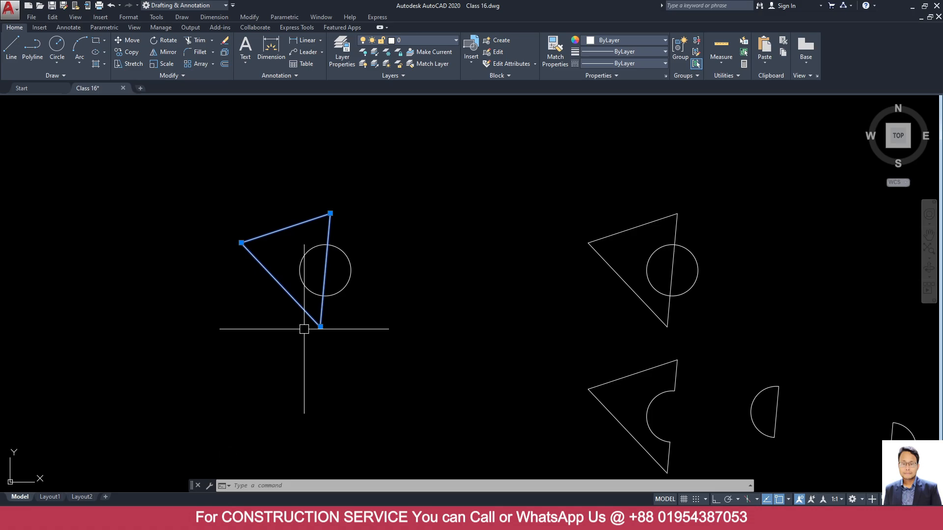
pyautogui.press('Return')
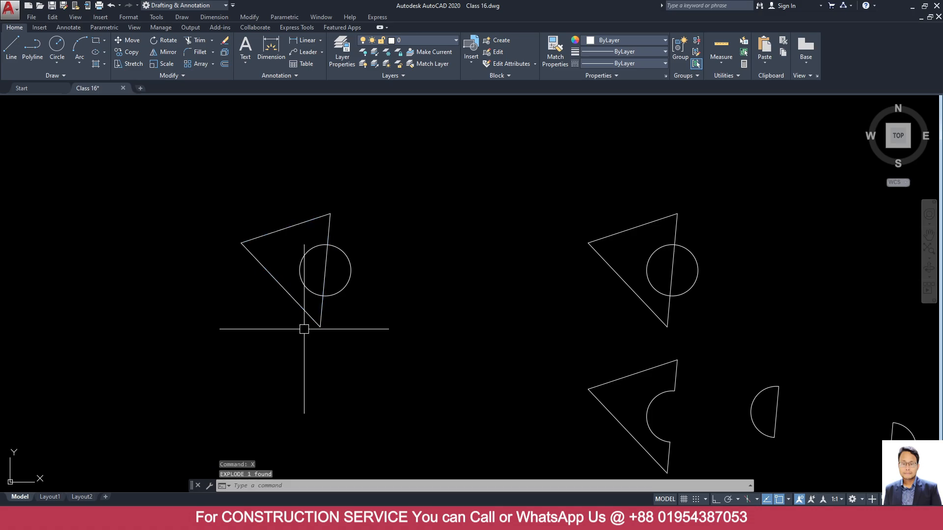
pyautogui.click(349, 353)
pyautogui.click(199, 166)
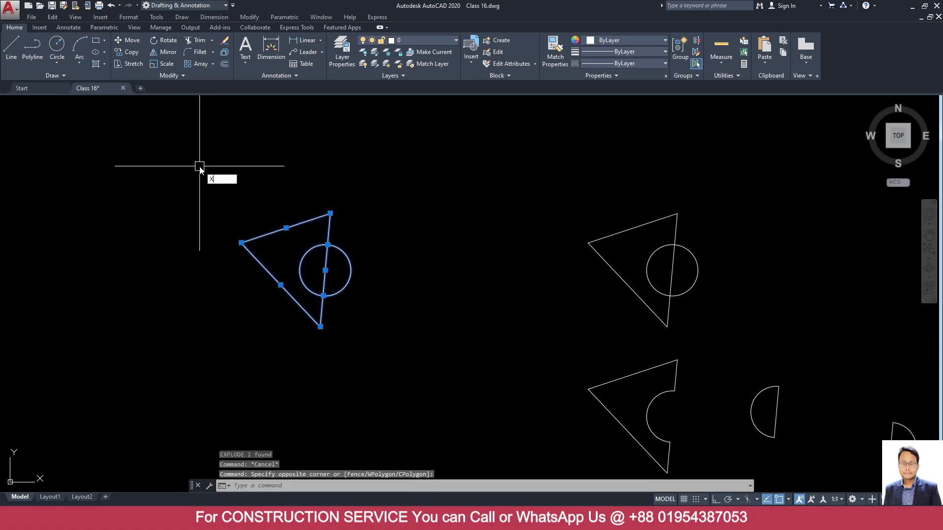
pyautogui.press('Return')
# Select the exploded triangle's three sides and the circle's arcs to check that they are separate objects
pyautogui.click(305, 222)
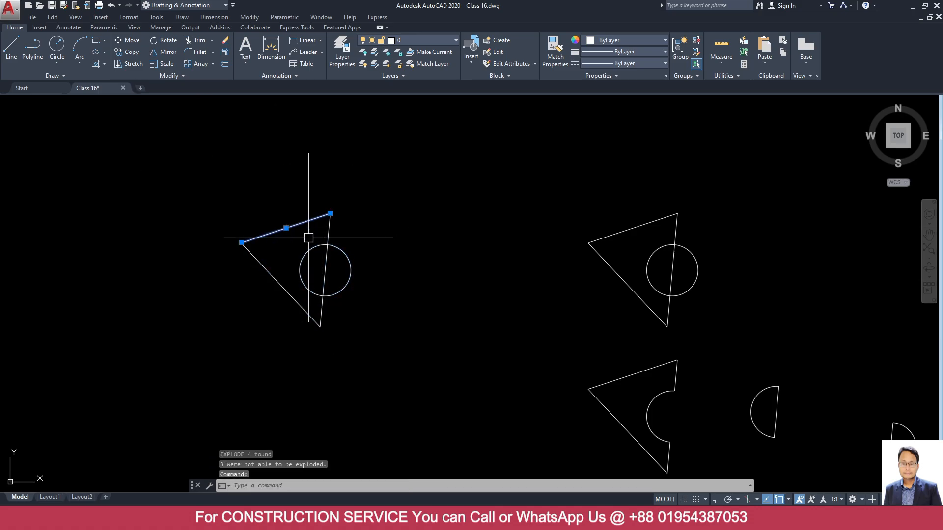
pyautogui.click(329, 216)
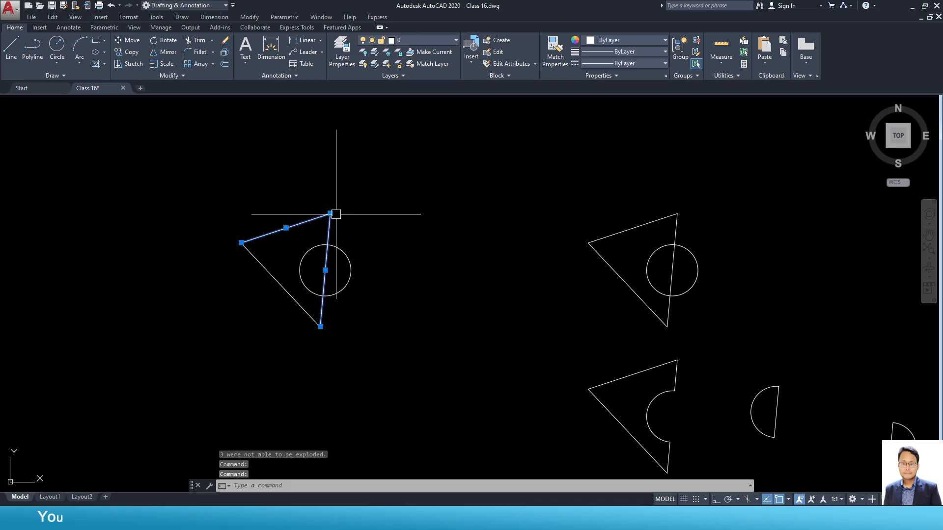
pyautogui.click(250, 252)
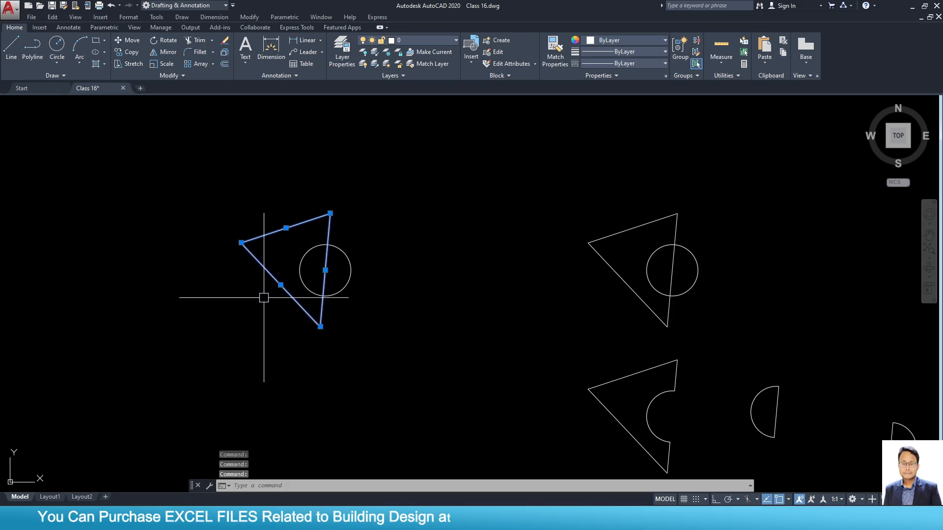
pyautogui.press('Escape')
pyautogui.click(348, 264)
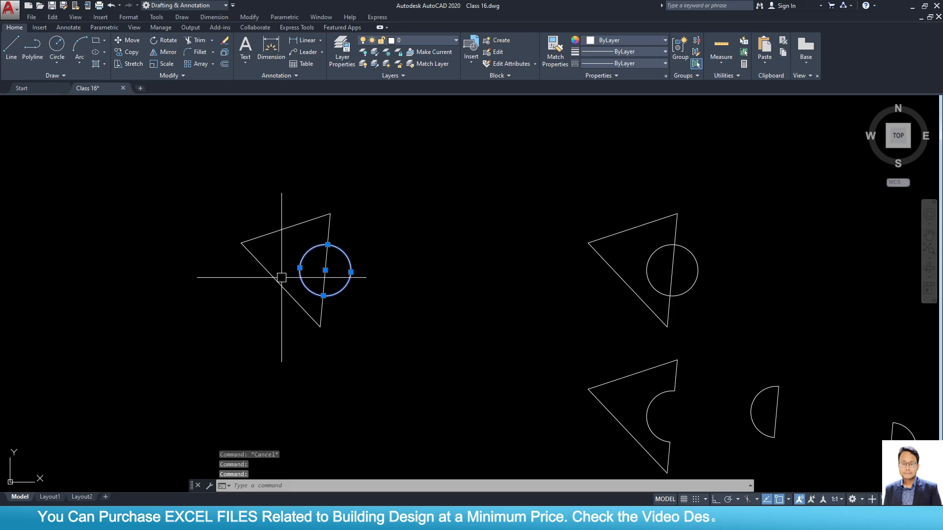
pyautogui.scroll(8, 327, 253)
pyautogui.scroll(-6, 315, 192)
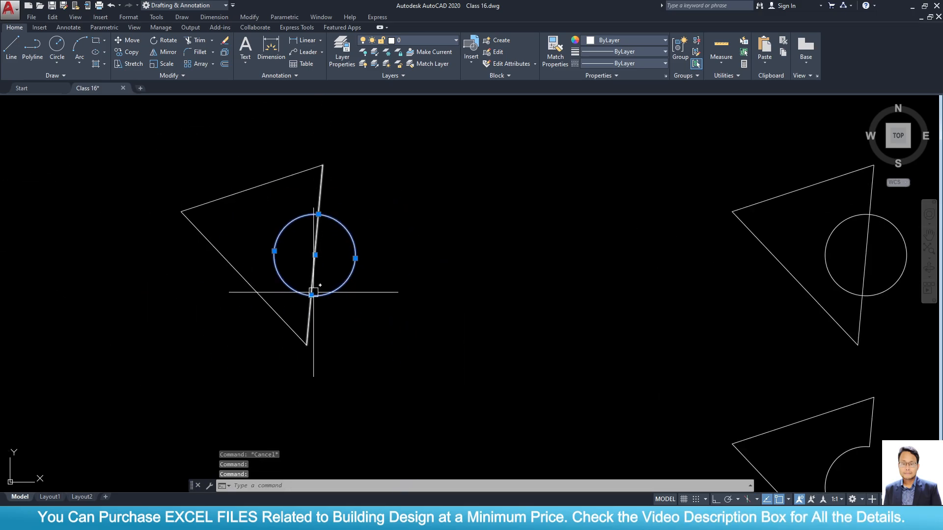
pyautogui.press('Escape')
# Convert the exploded triangle lines and circle arcs of the original figure into regions together
pyautogui.scroll(-4, 420, 361)
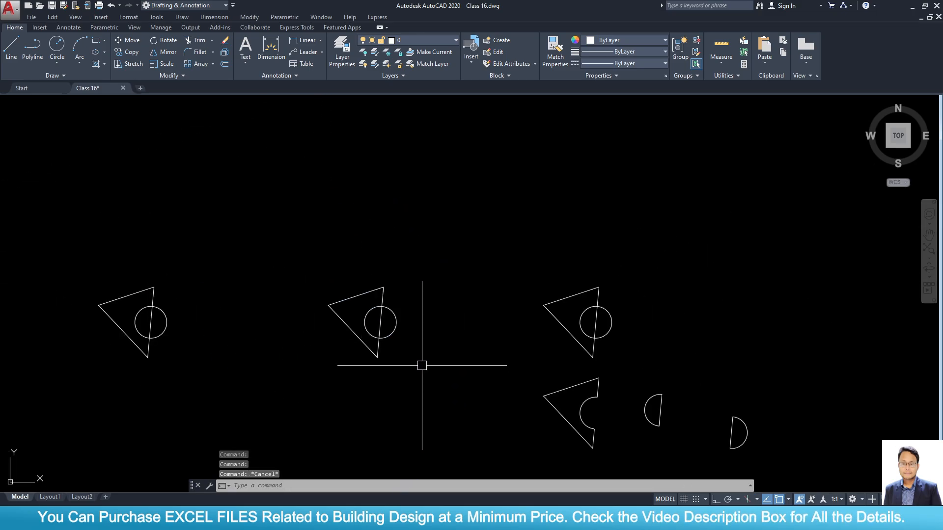
pyautogui.write('REGION')
pyautogui.press('Return')
pyautogui.click(434, 398)
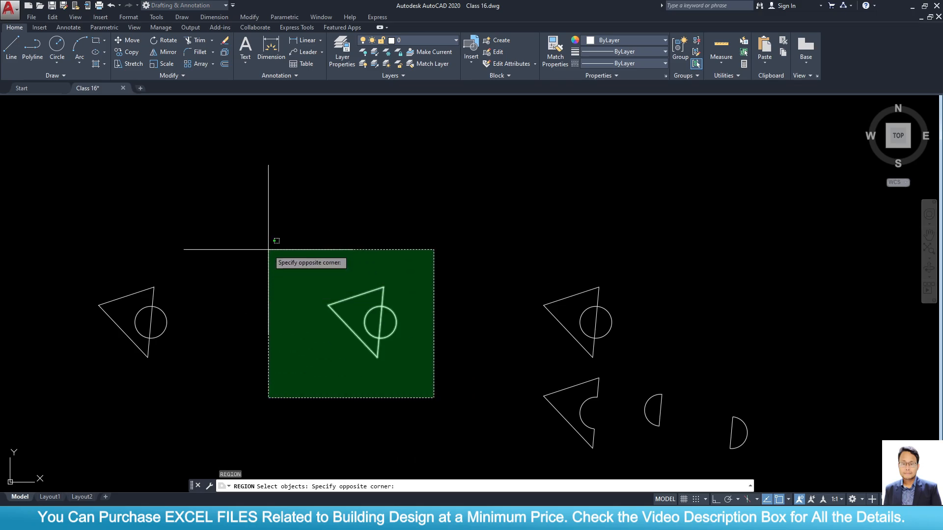
pyautogui.click(267, 247)
pyautogui.press('Return')
# Select the recreated circle and triangle regions to check each as one object, and review the earlier examples in the drawing
pyautogui.scroll(2, 331, 309)
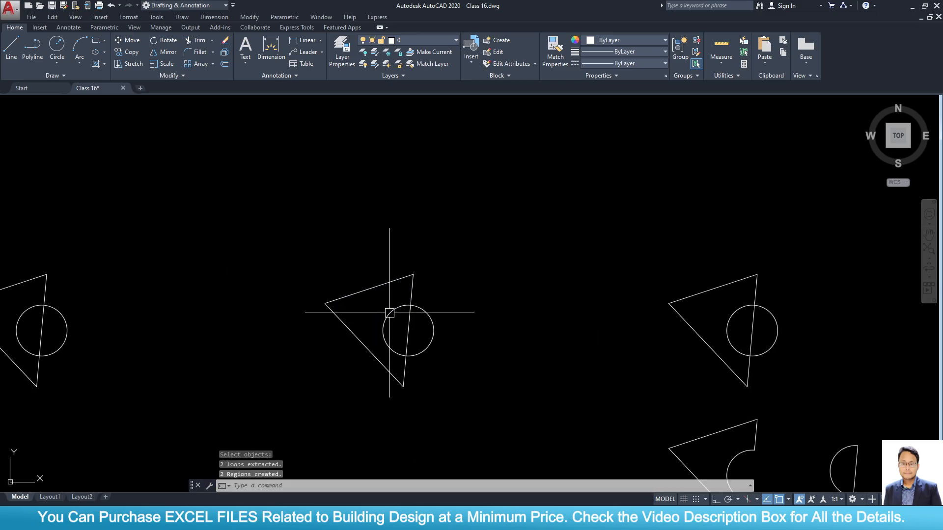
pyautogui.click(404, 300)
pyautogui.click(386, 283)
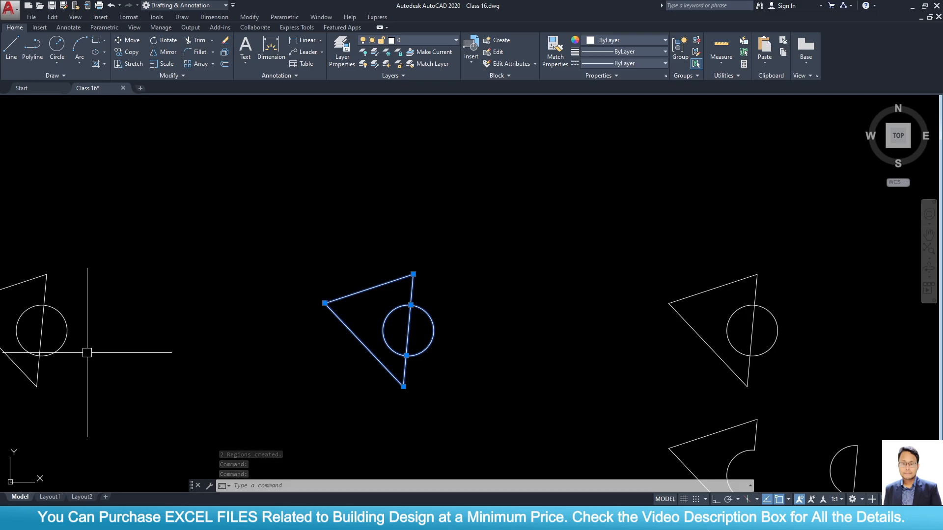
pyautogui.scroll(-5, 381, 301)
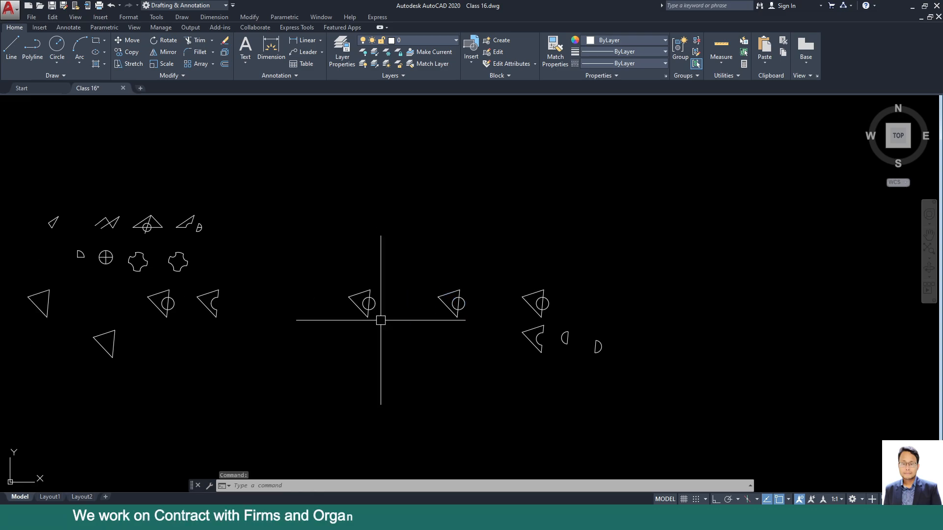
pyautogui.moveTo(169, 316); pyautogui.dragTo(316, 253, button='middle')
pyautogui.press('Escape')
pyautogui.scroll(2, 216, 238)
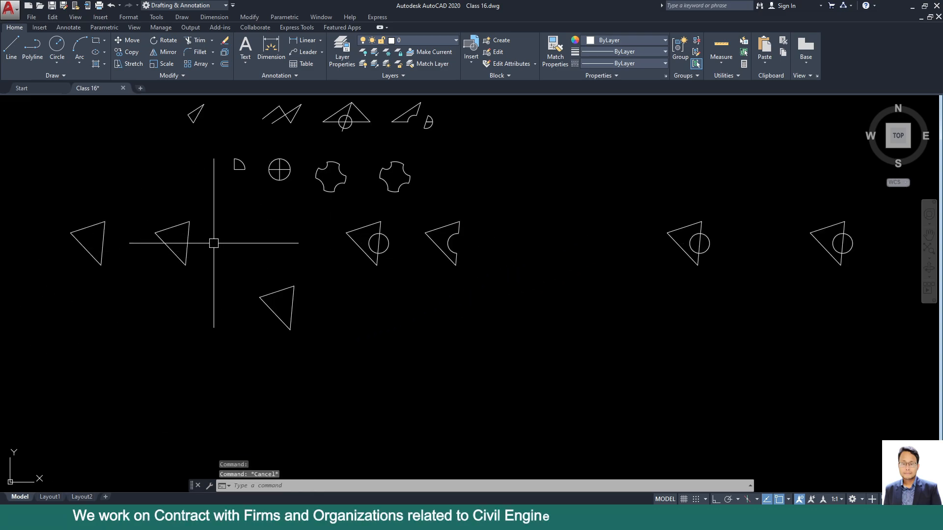
pyautogui.moveTo(214, 243); pyautogui.dragTo(223, 290, button='middle')
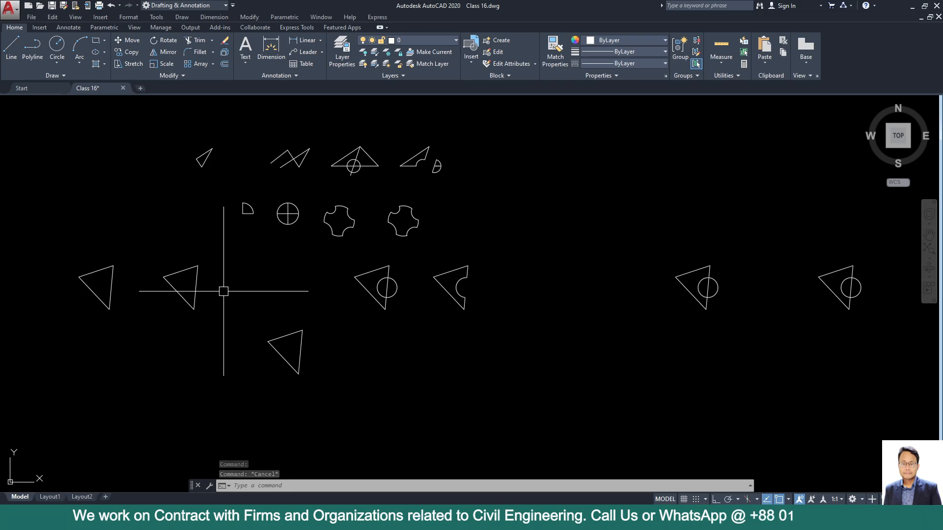